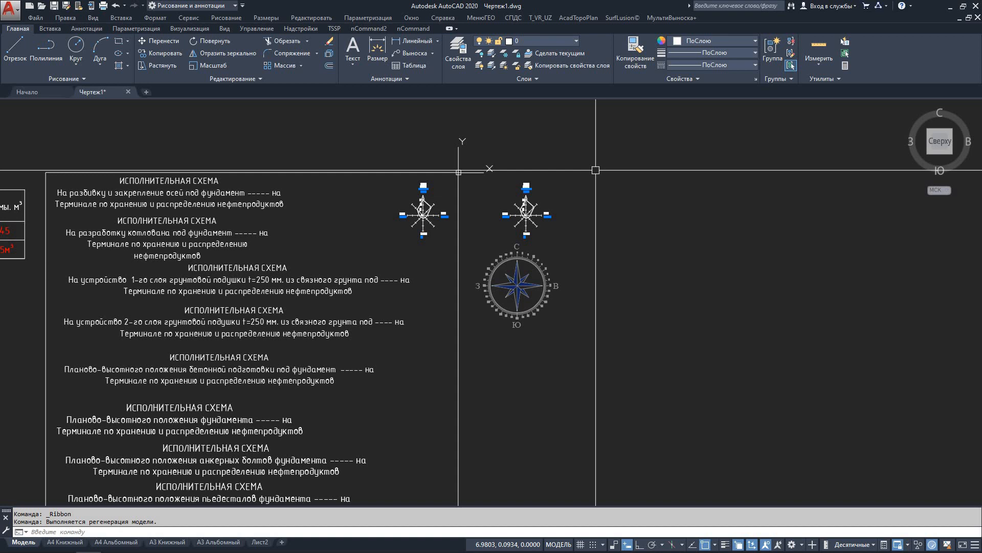
Create a new drawing from the start page using the default template
left_click(28, 92)
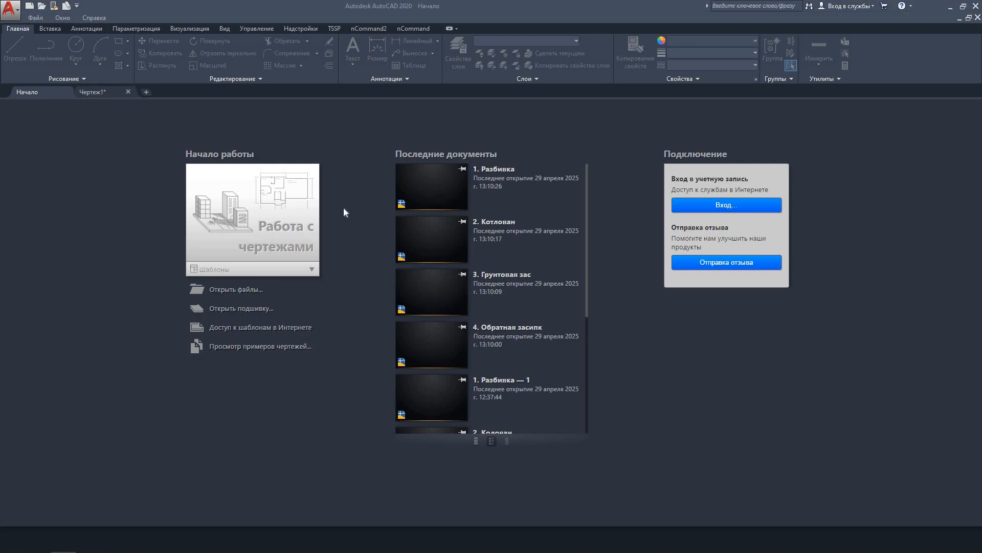
left_click(293, 236)
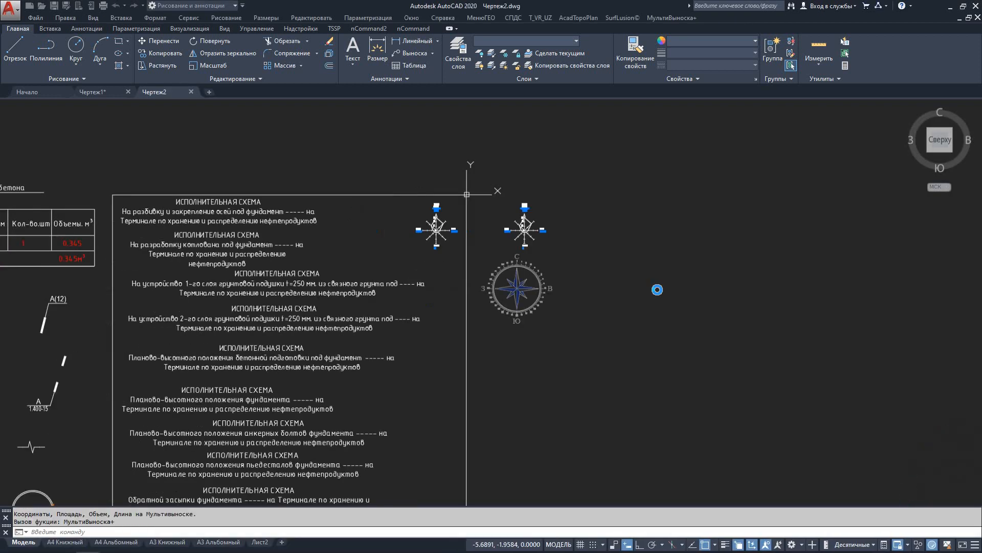
left_click(43, 93)
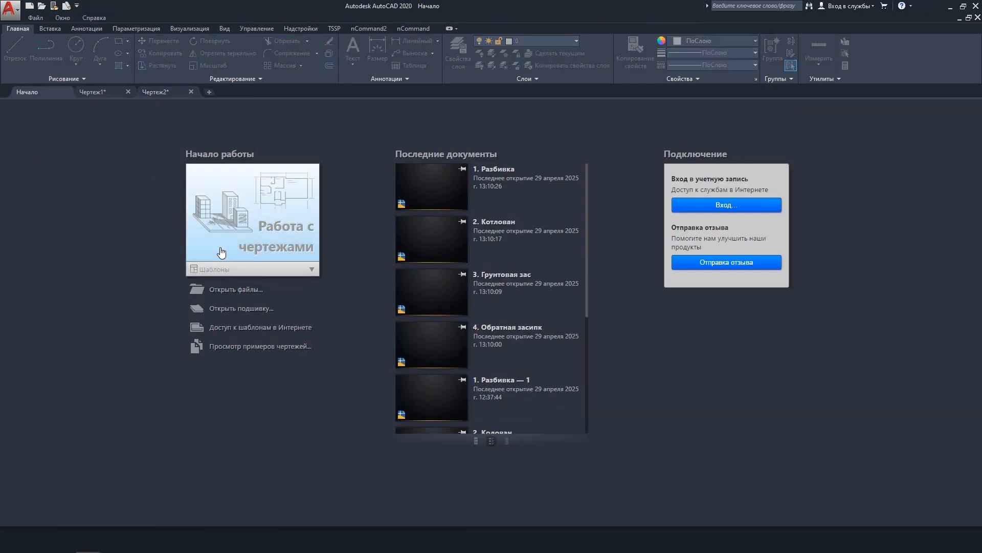
left_click(154, 93)
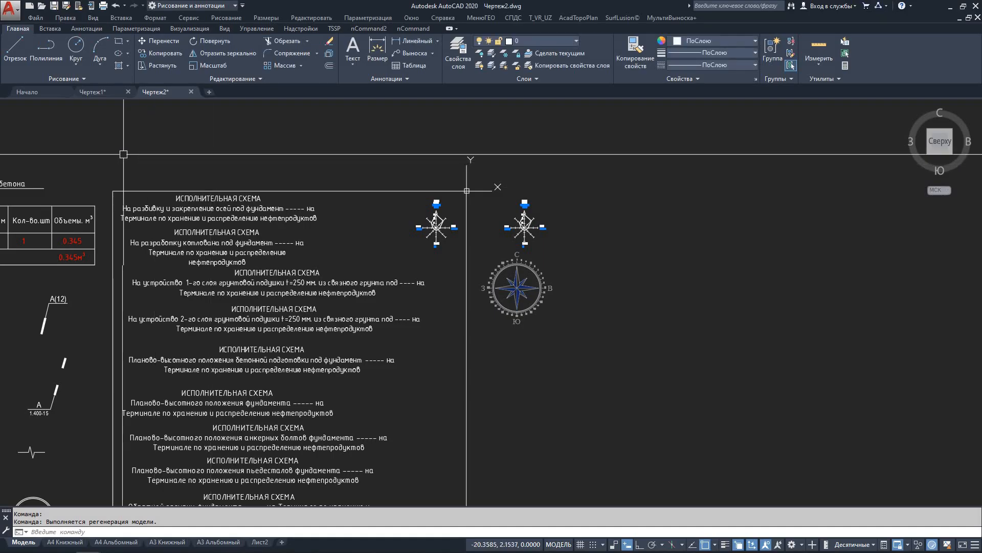
middle_click_drag(191, 177, 410, 170)
Create another new drawing from the start page using the acadiso.dwt template
left_click(39, 94)
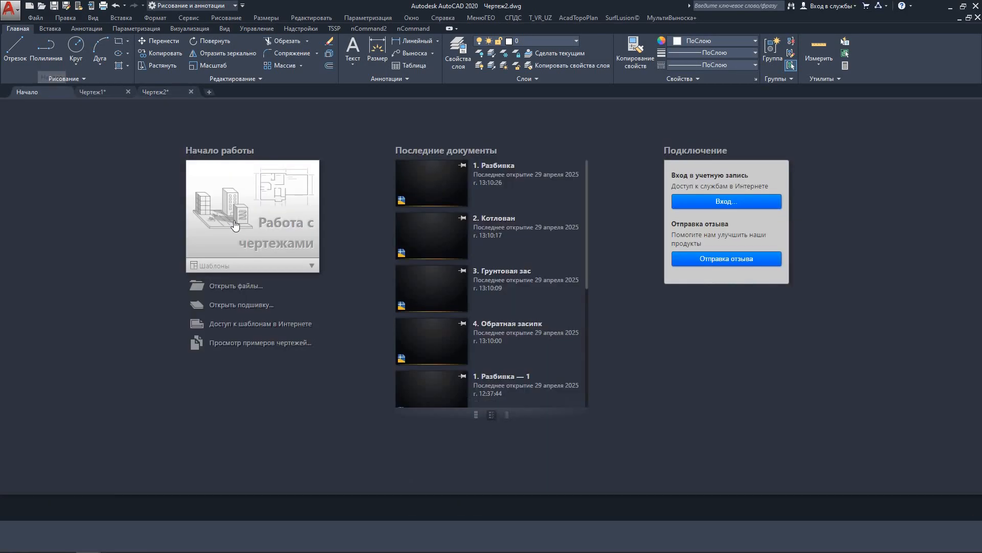
left_click(292, 277)
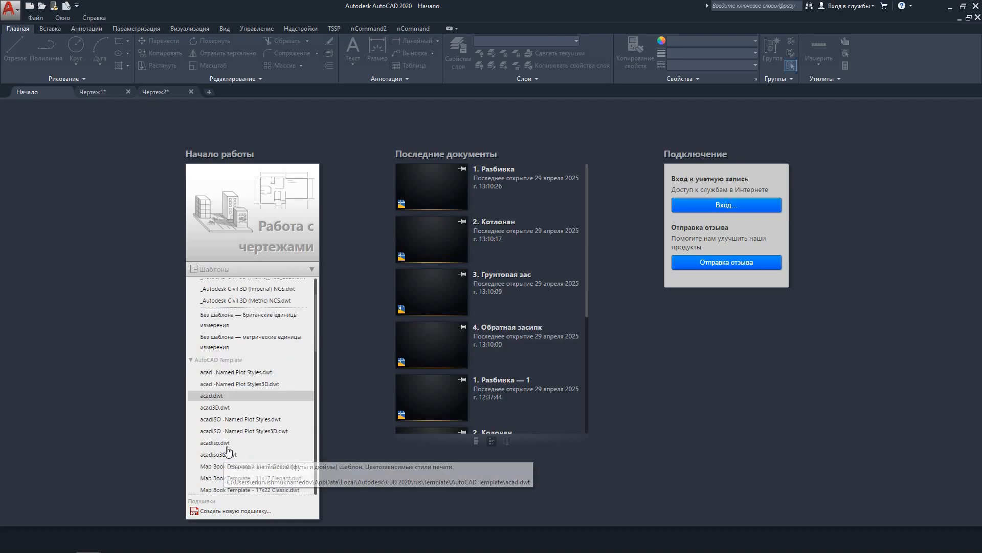
scroll(225, 425, "down", 3)
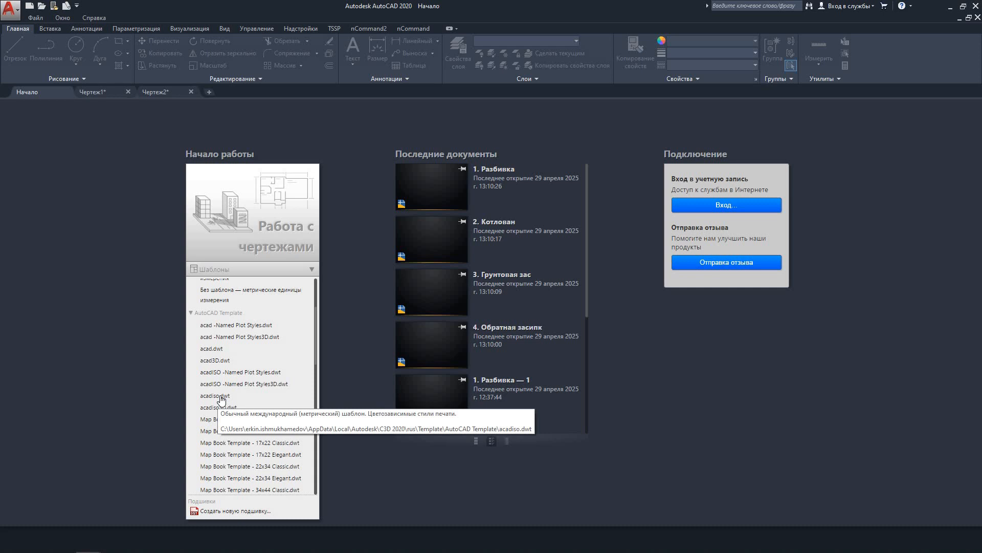
left_click(220, 397)
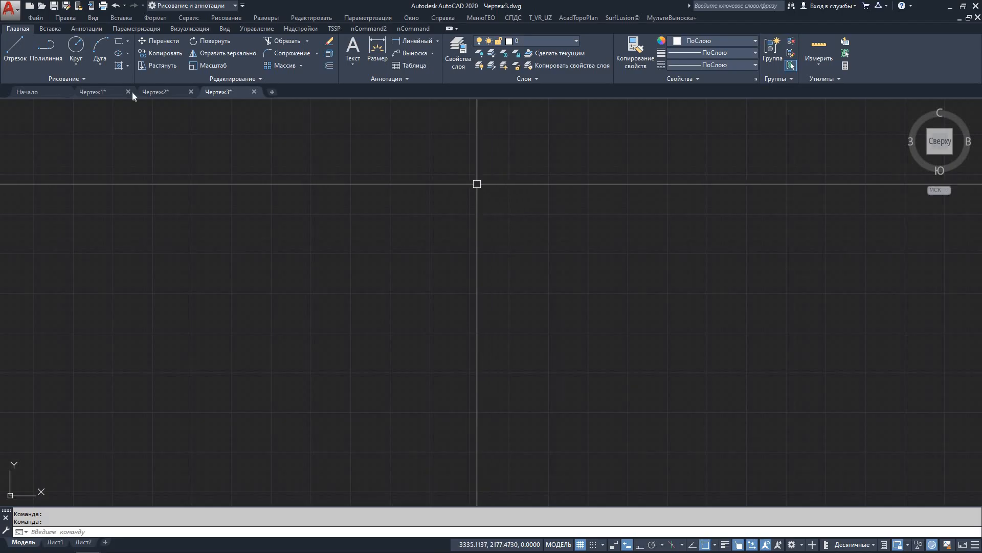
Open the recent drawing 2. Котлован from the start page and return to the drawing Чертеж3
left_click(36, 91)
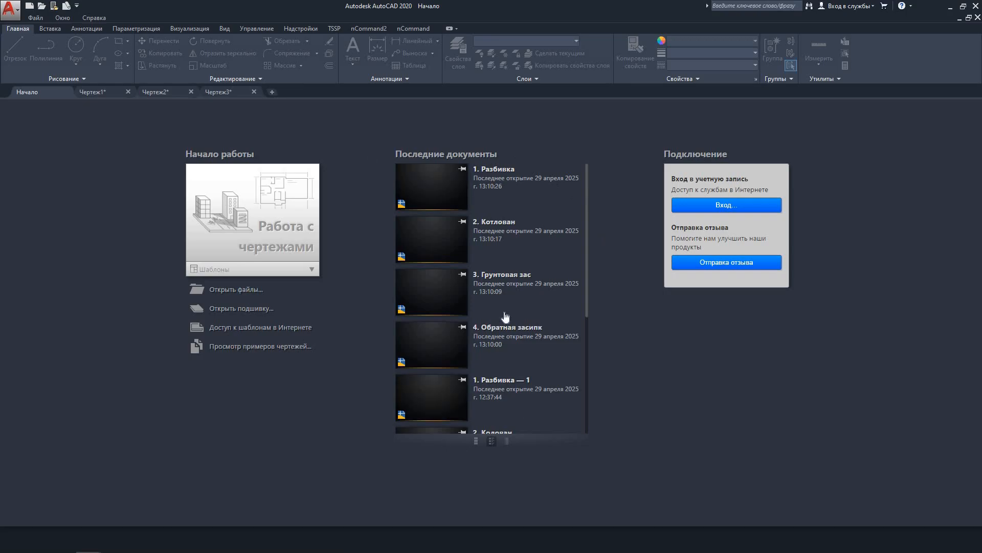
left_click(504, 224)
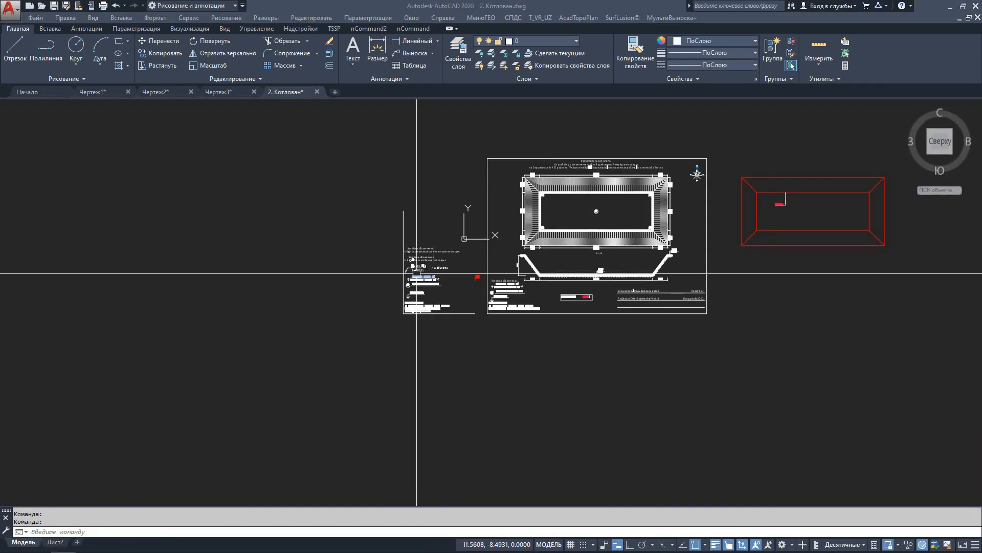
left_click(100, 93)
left_click(214, 91)
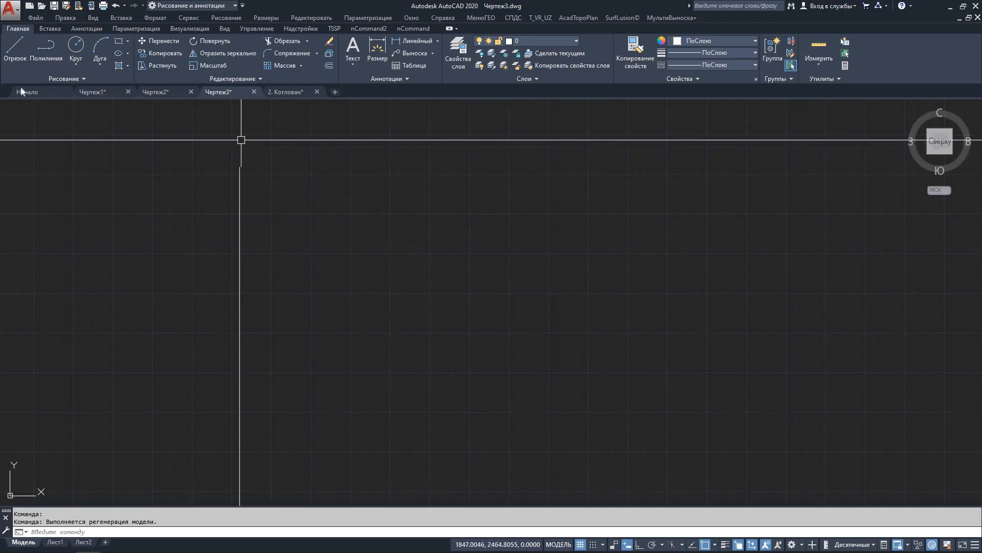
left_click(10, 9)
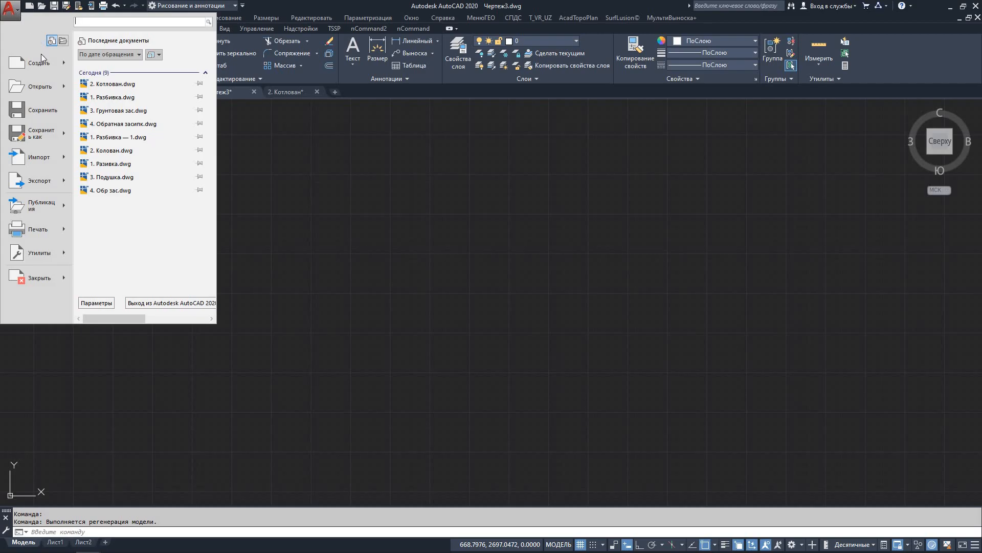
mouse_move(40, 65)
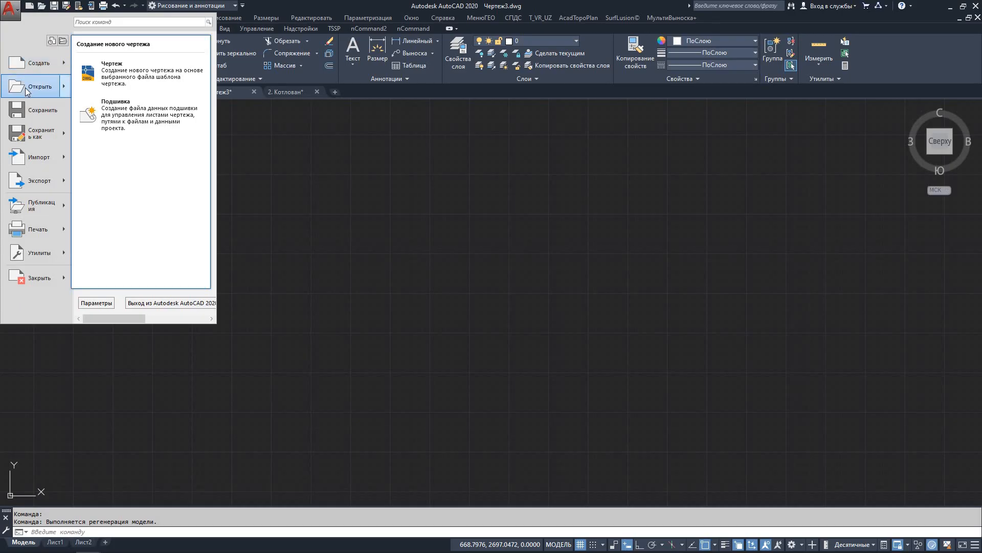
mouse_move(25, 88)
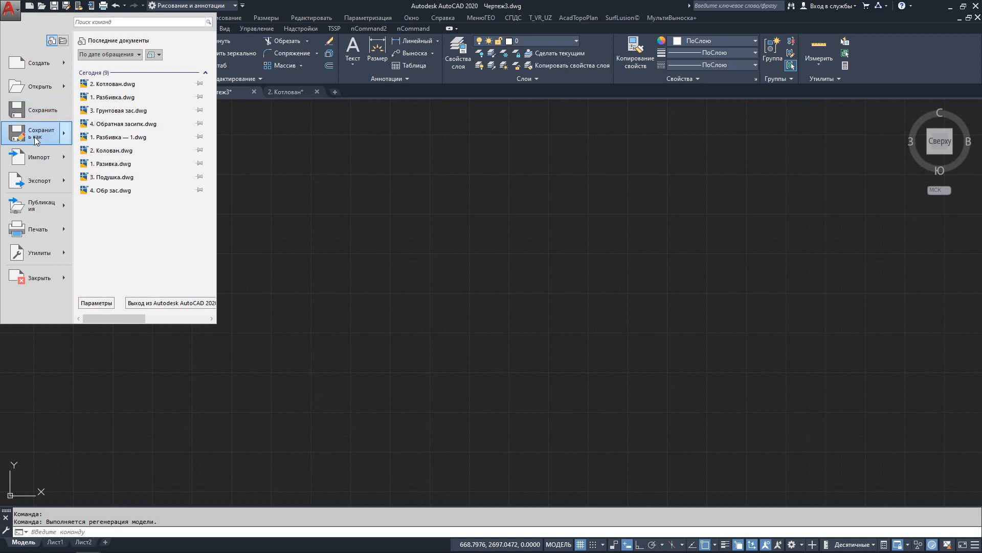
mouse_move(46, 162)
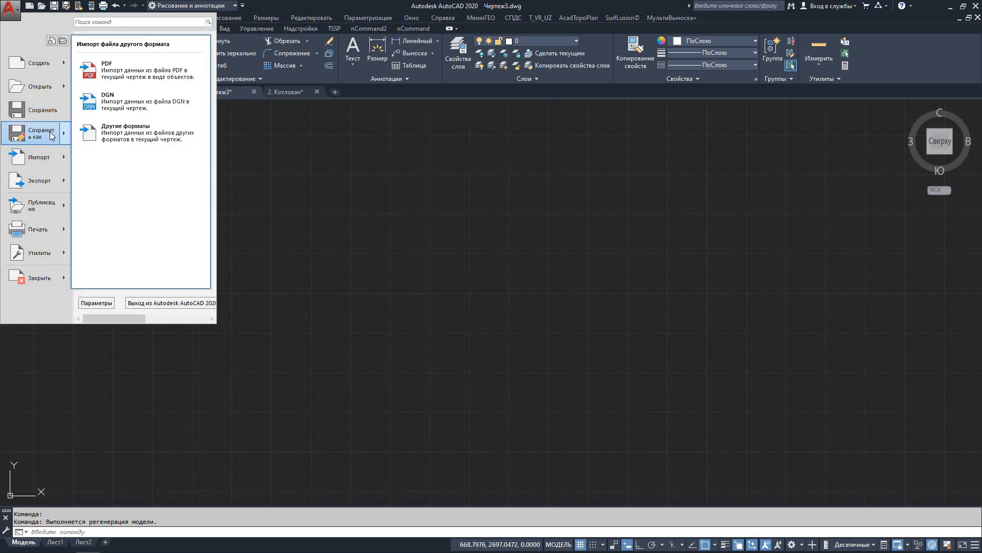
mouse_move(51, 136)
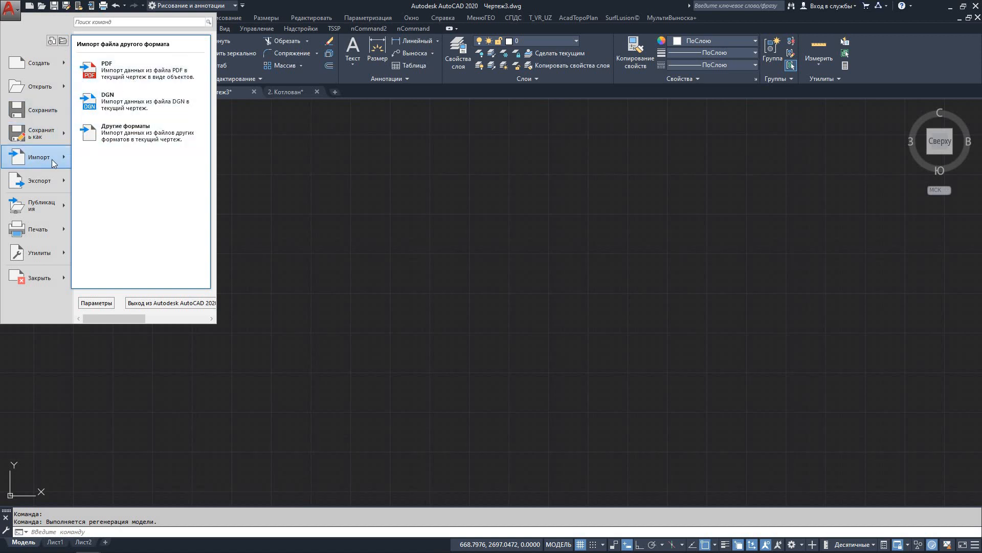
left_click(103, 68)
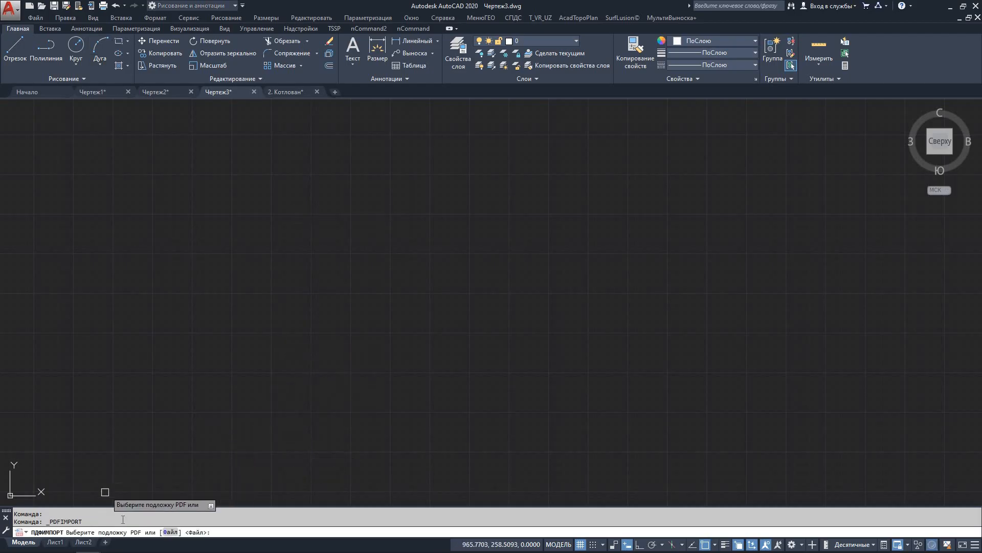
left_click(171, 532)
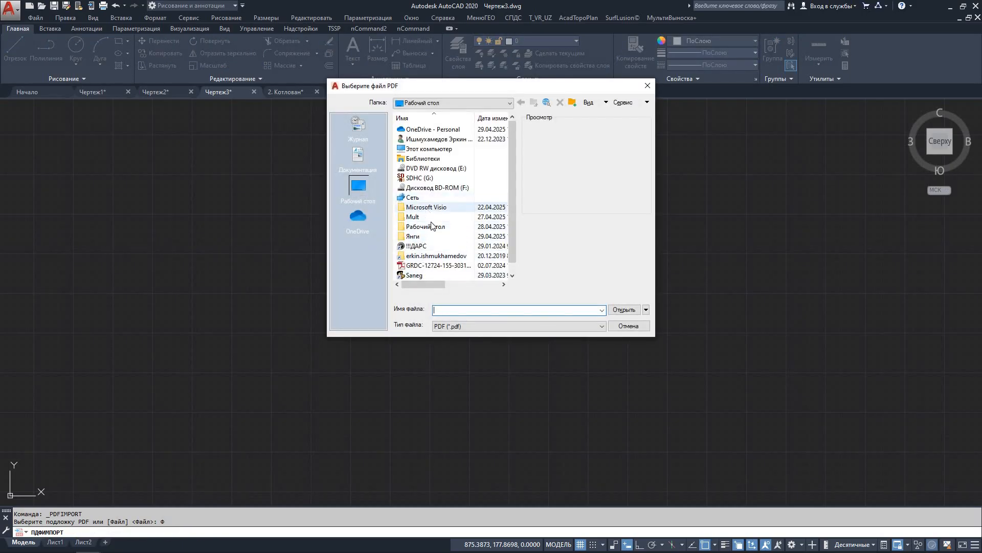
left_click(422, 267)
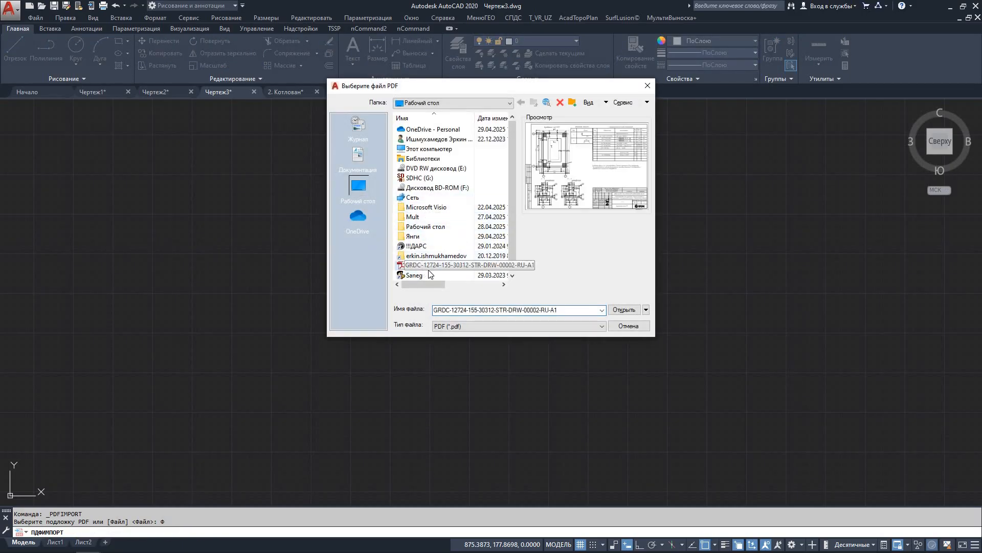
left_click(624, 309)
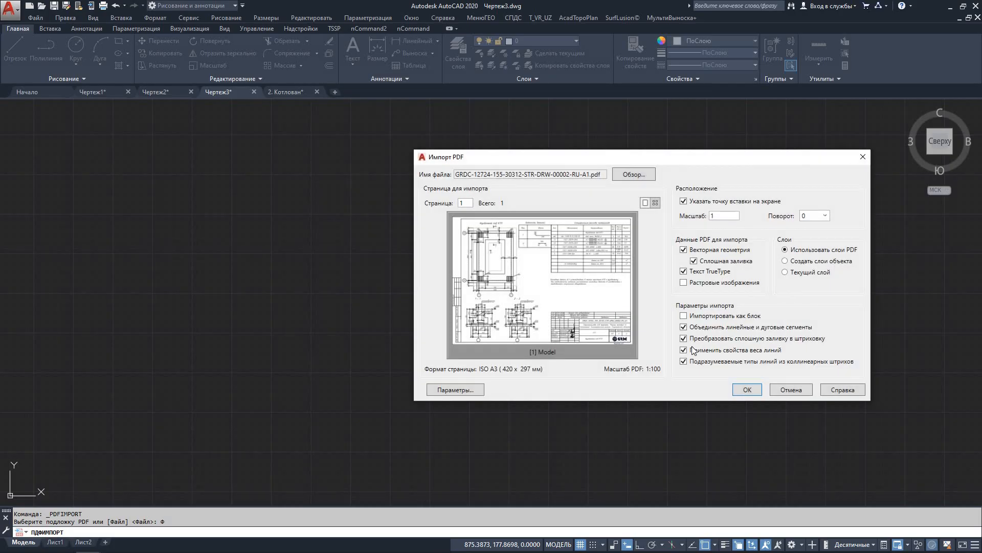
left_click(747, 389)
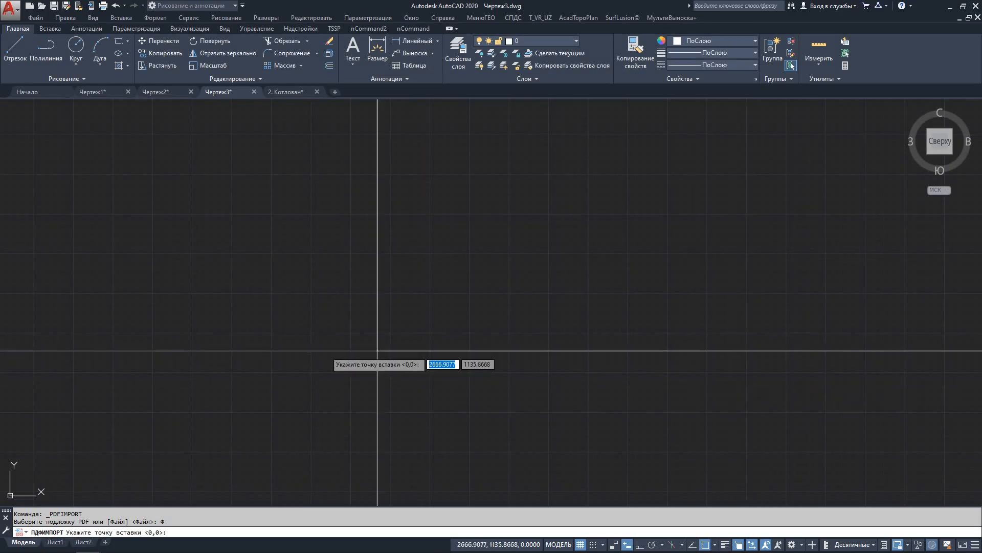
left_click(351, 293)
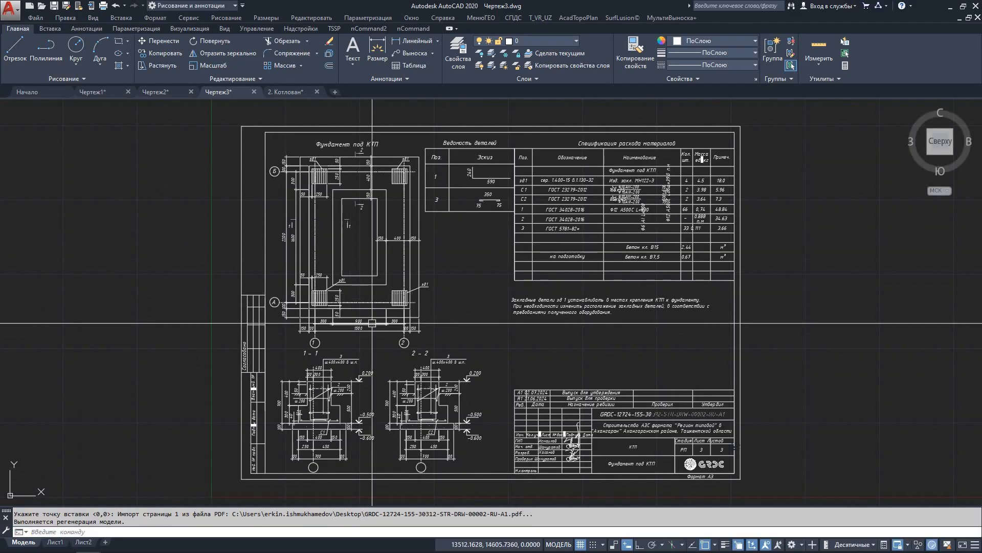
middle_click_drag(389, 355, 425, 300)
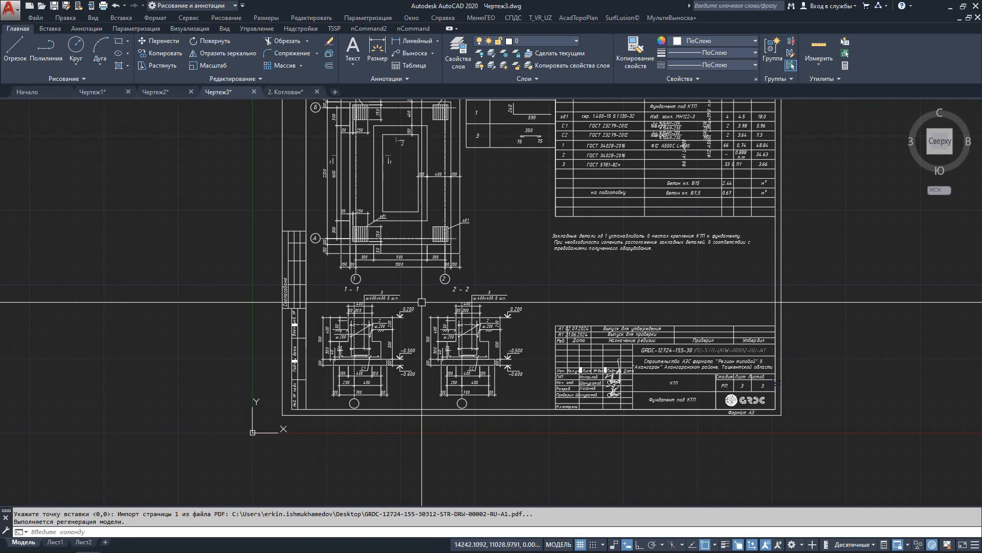
middle_click_drag(425, 307, 439, 338)
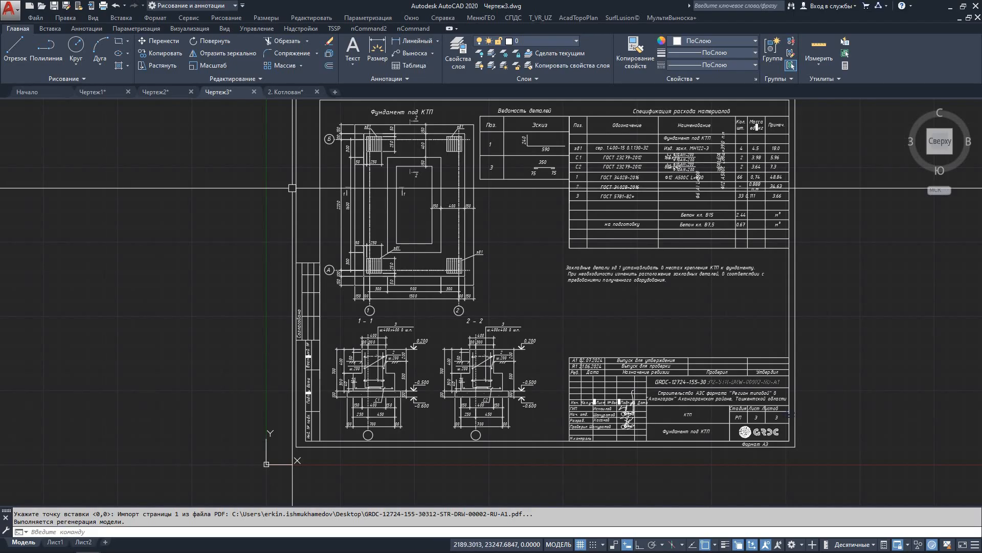
left_click(11, 9)
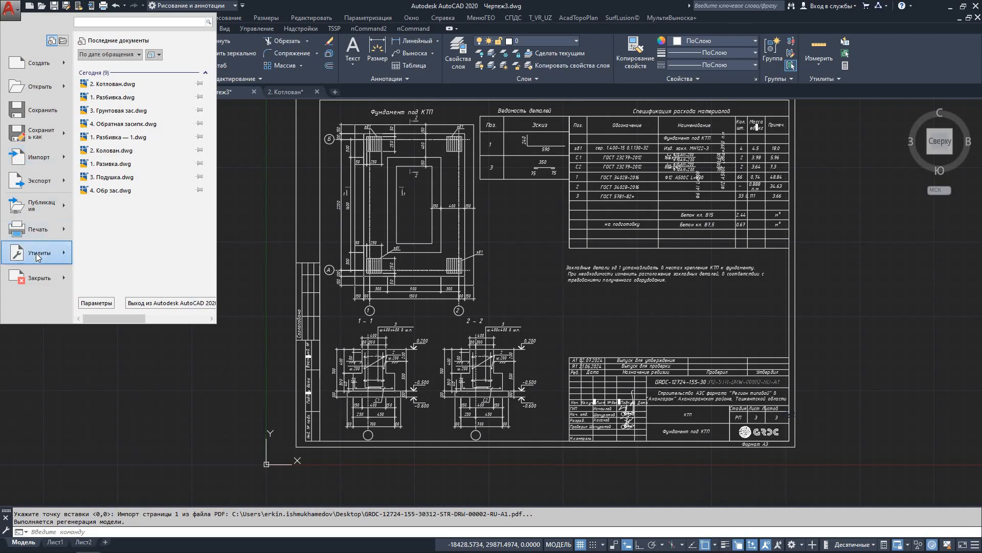
left_click(36, 283)
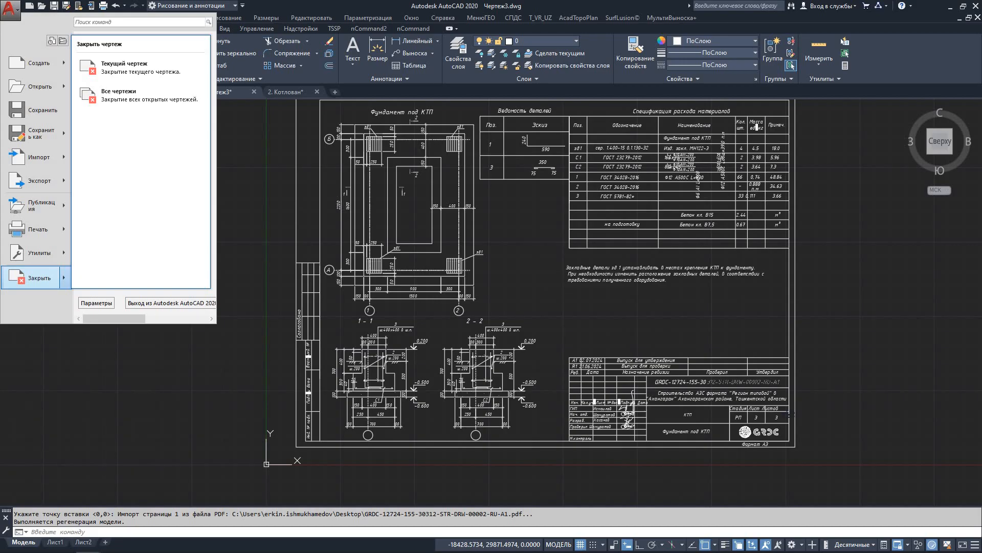
key("alt+Tab")
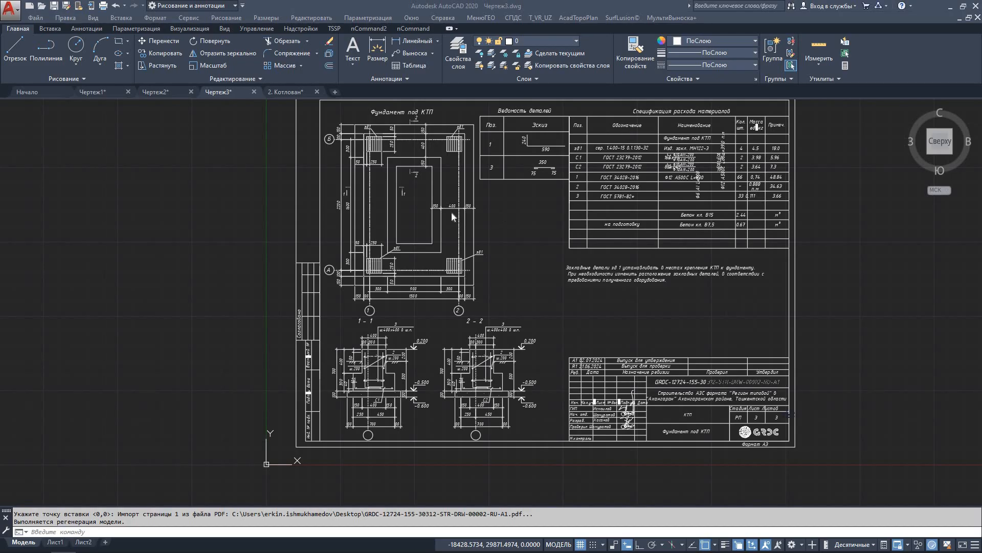
left_click(501, 188)
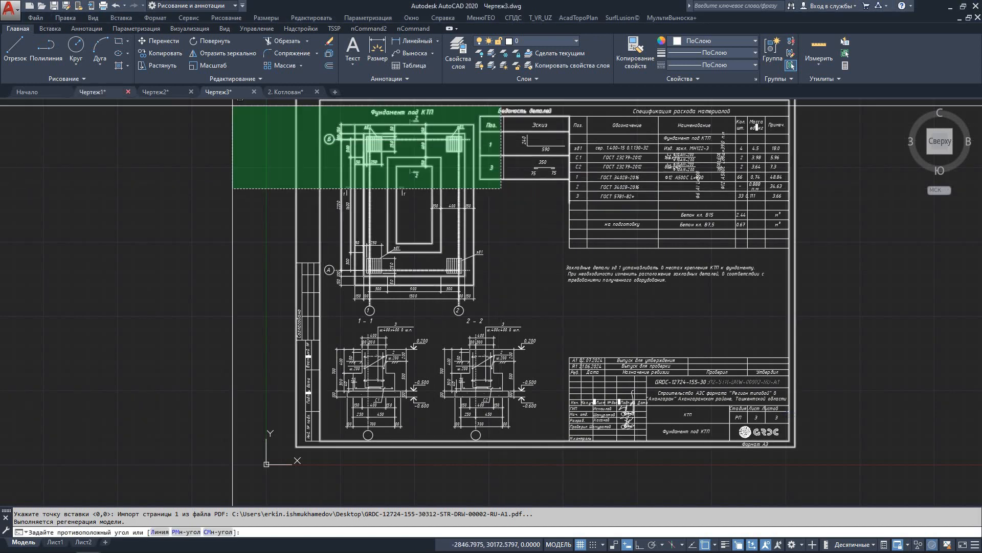
left_click(538, 211)
left_click(10, 10)
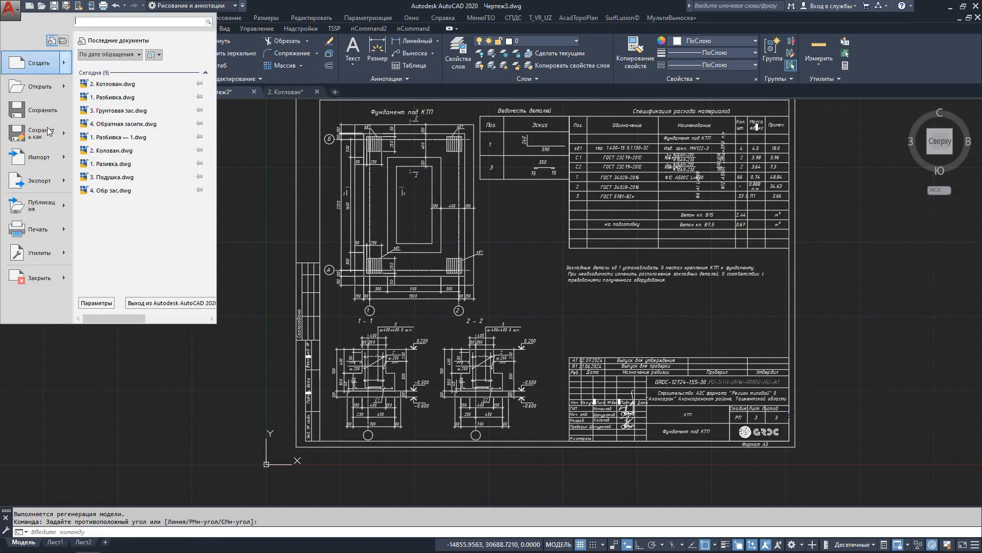
left_click(44, 135)
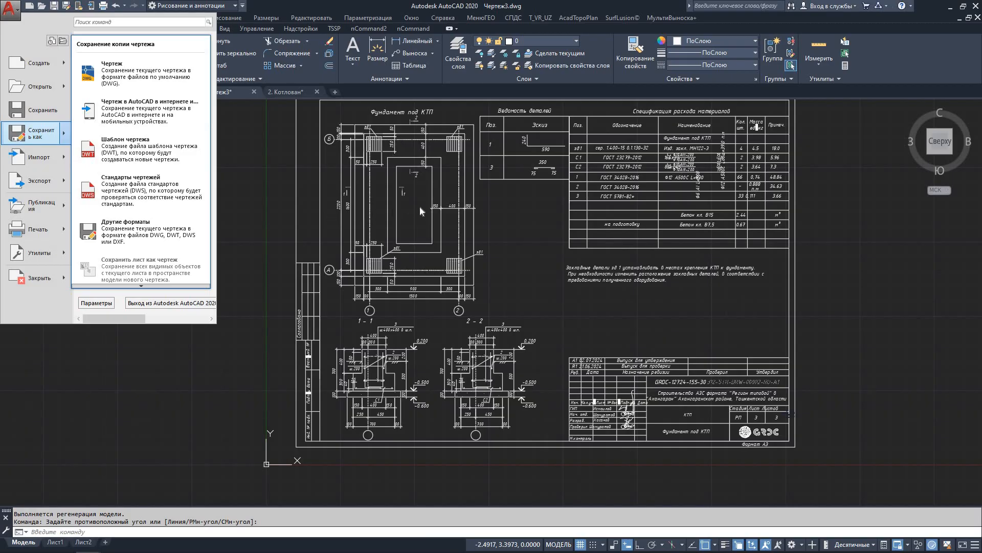
left_click(480, 220)
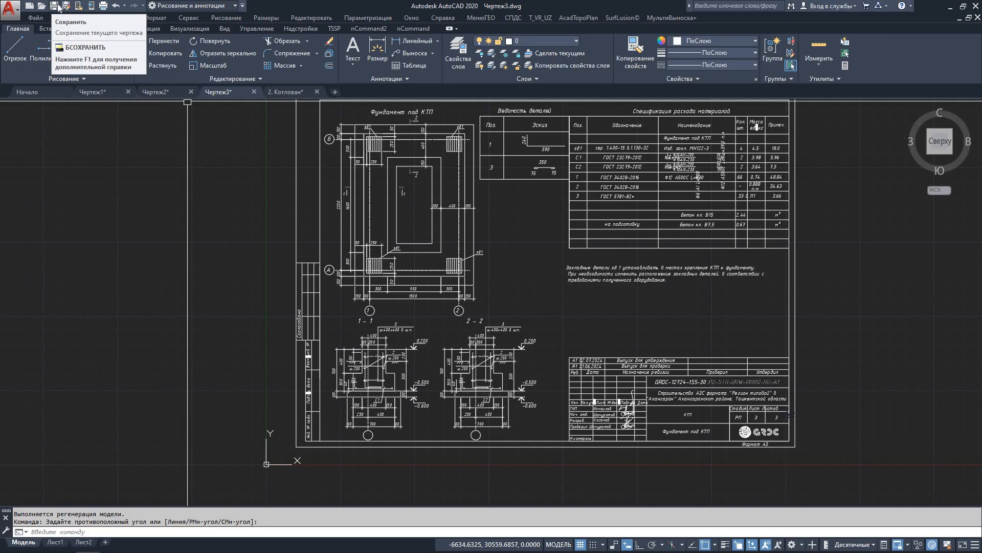
left_click(10, 8)
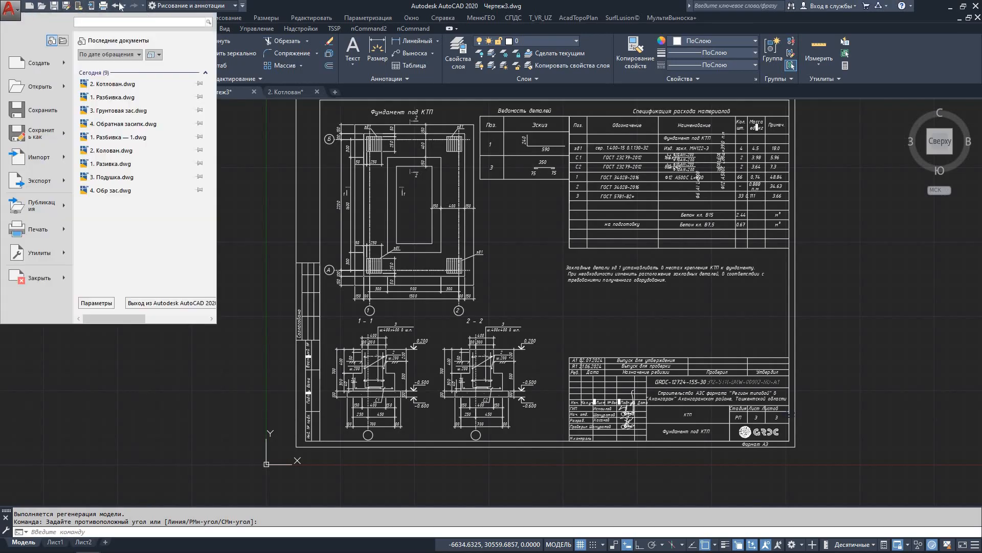
key("Escape")
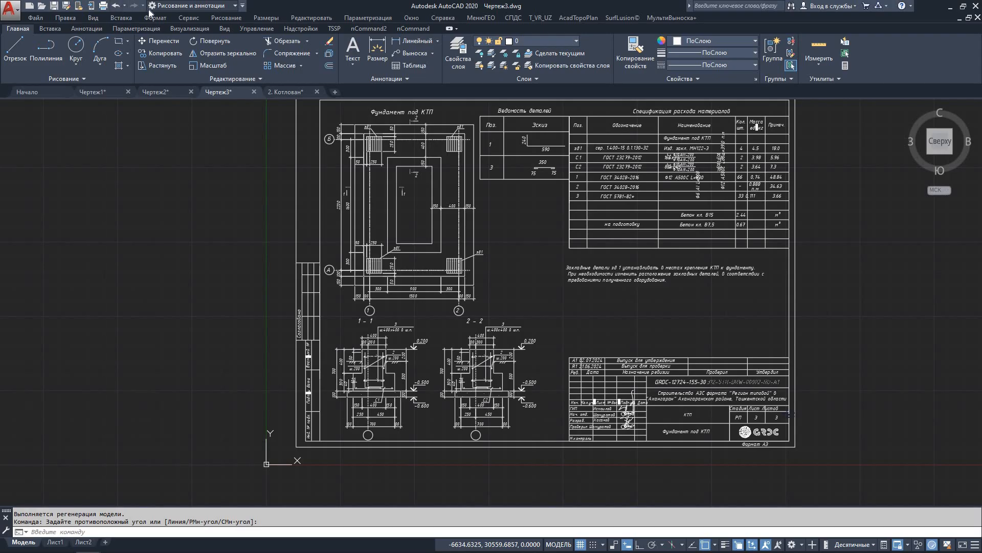
left_click(10, 8)
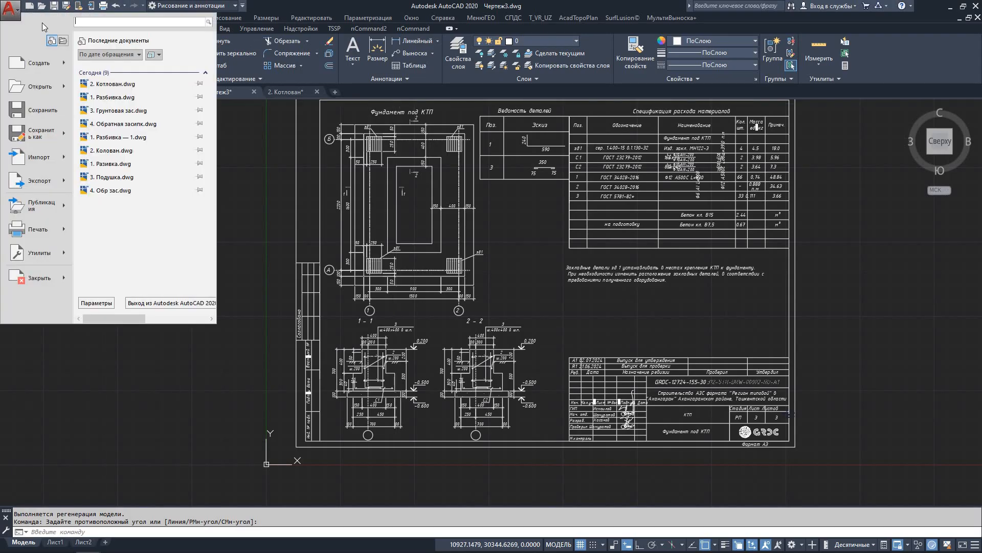
left_click(849, 254)
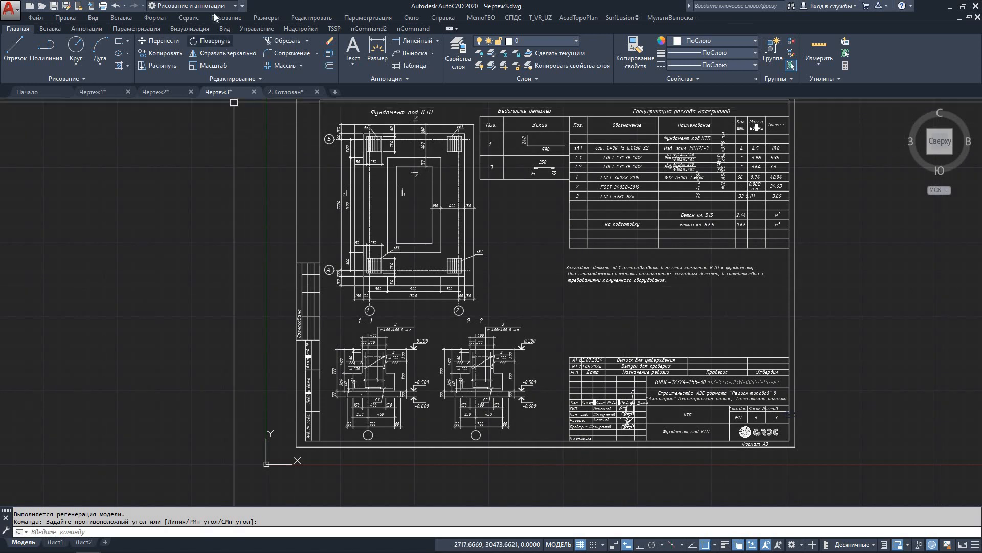
left_click(180, 7)
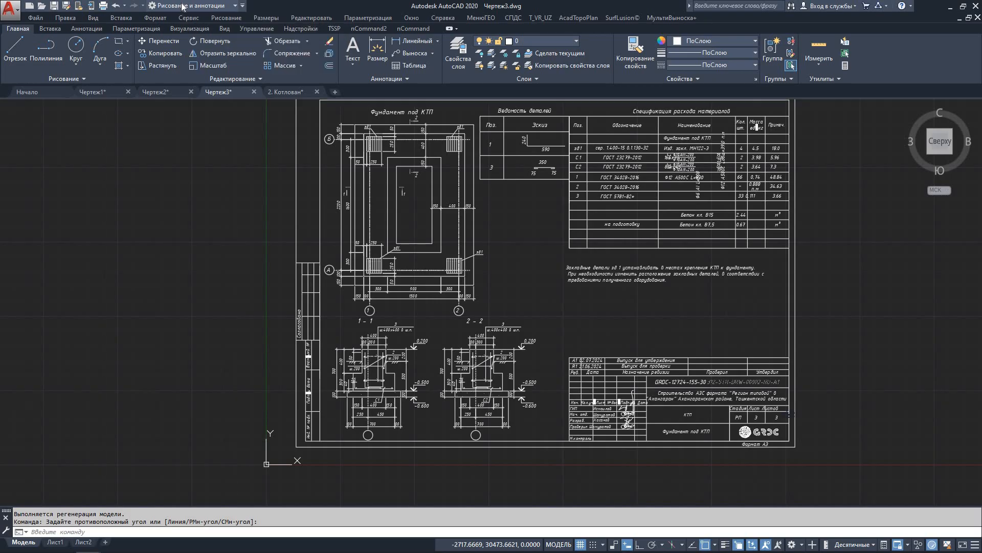
left_click(182, 6)
left_click(183, 6)
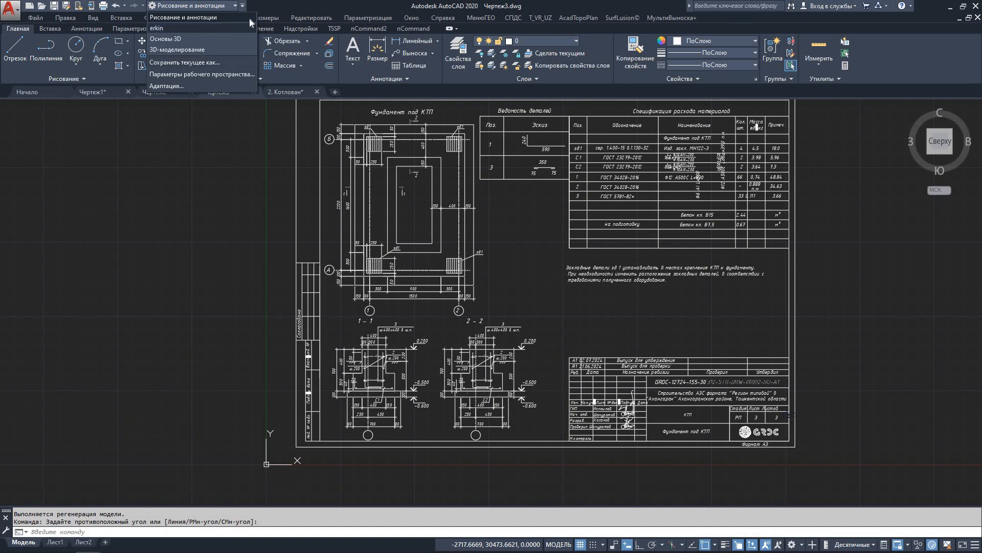
left_click(237, 5)
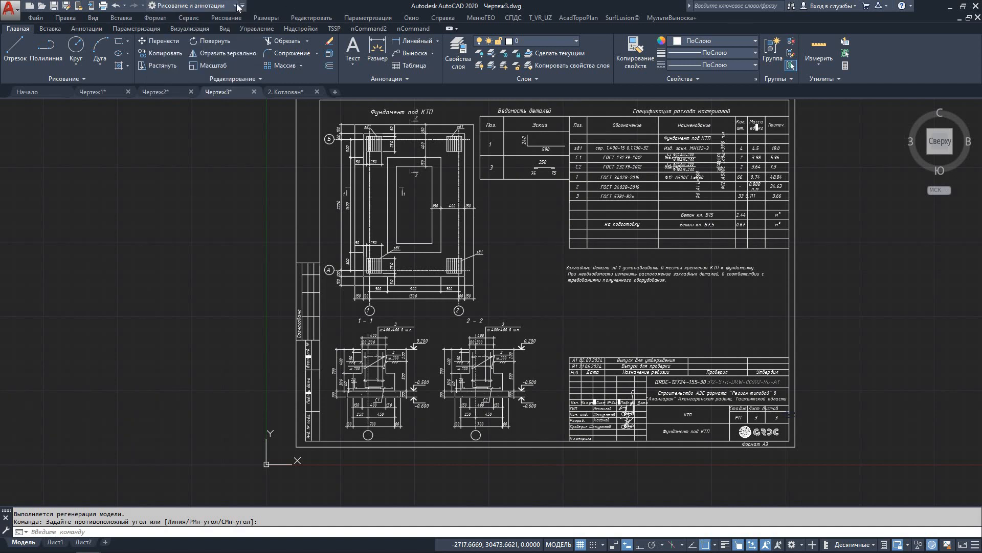
left_click(237, 6)
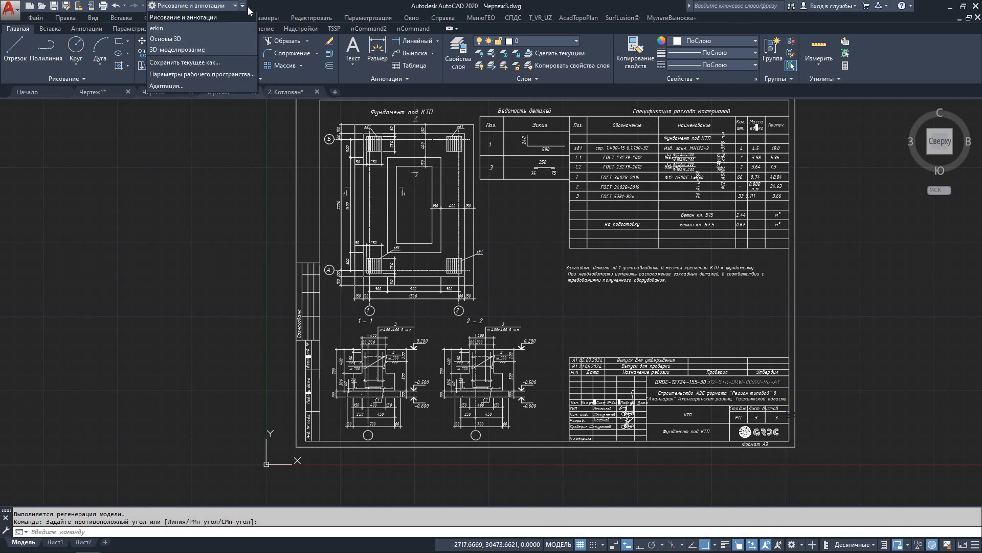
left_click(248, 7)
Add the Пакетная печать command to the Quick Access Toolbar and remove it again
left_click(243, 6)
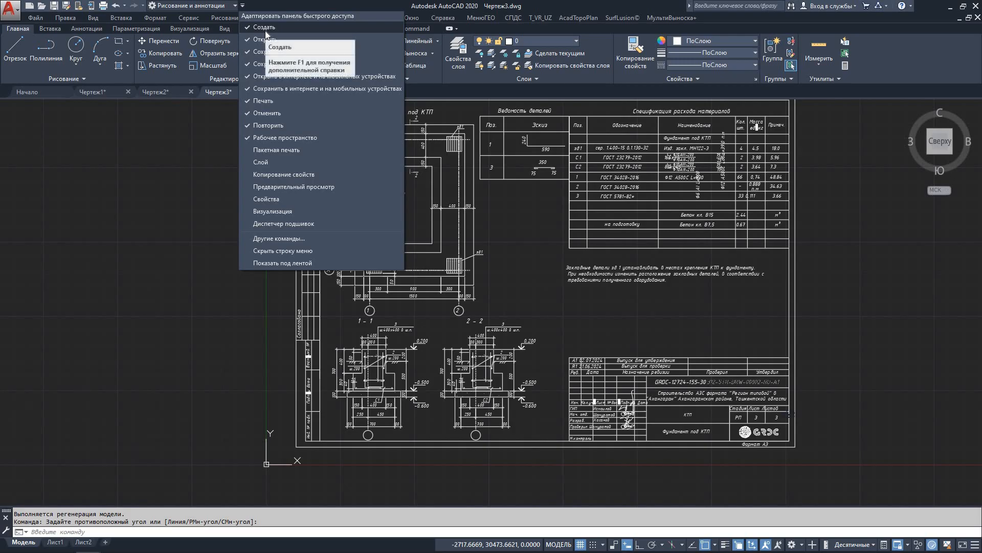
left_click(251, 151)
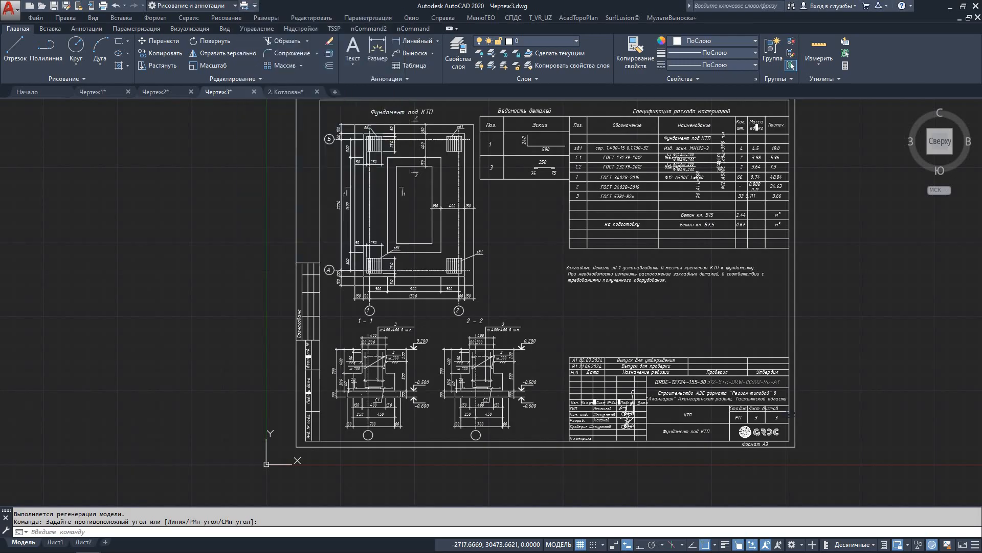
left_click(255, 6)
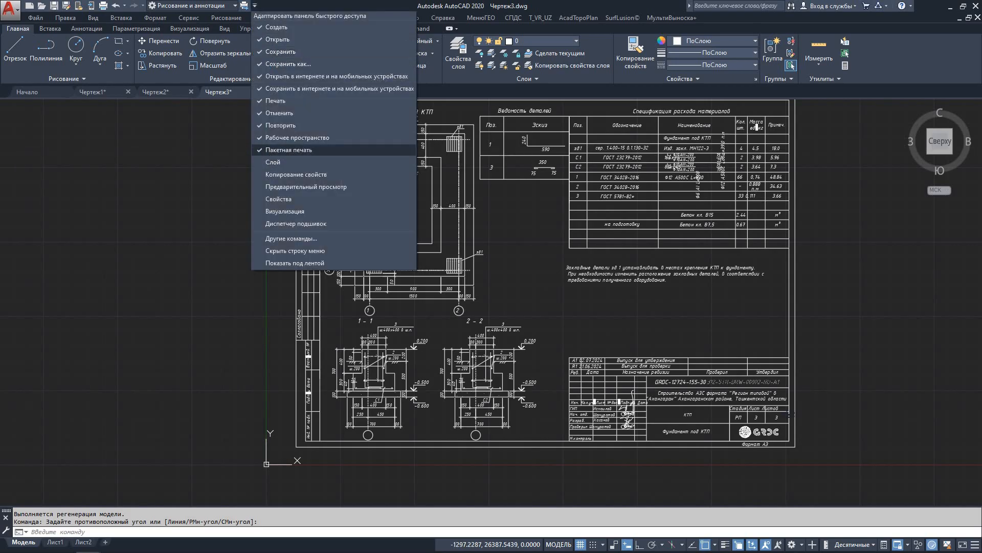
left_click(263, 150)
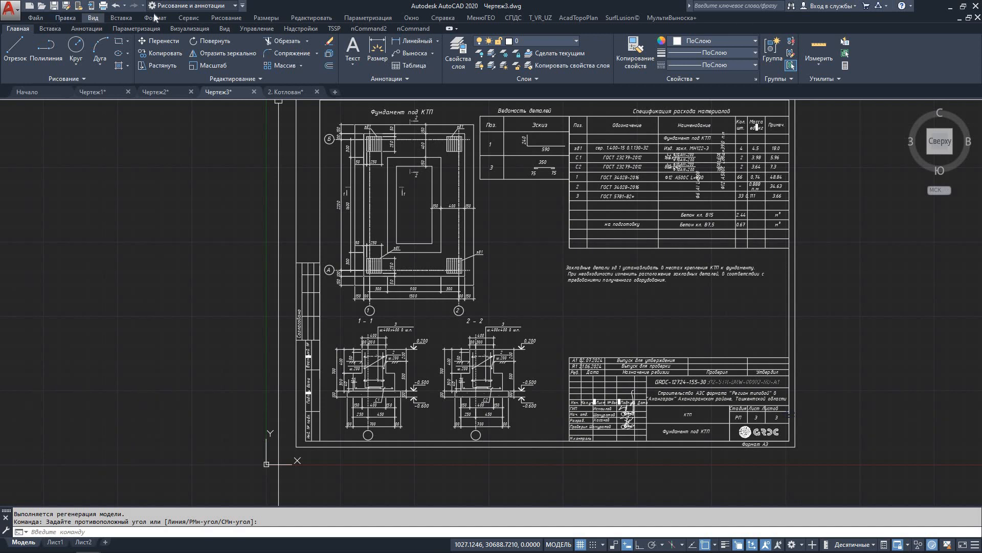
Hide the classic menu bar above the ribbon and show it again
left_click(243, 6)
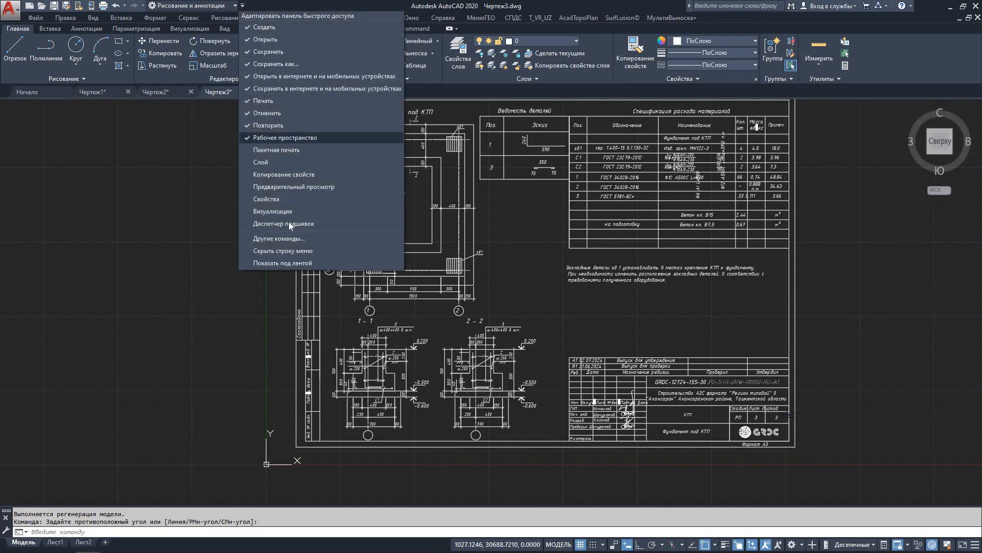
left_click(296, 252)
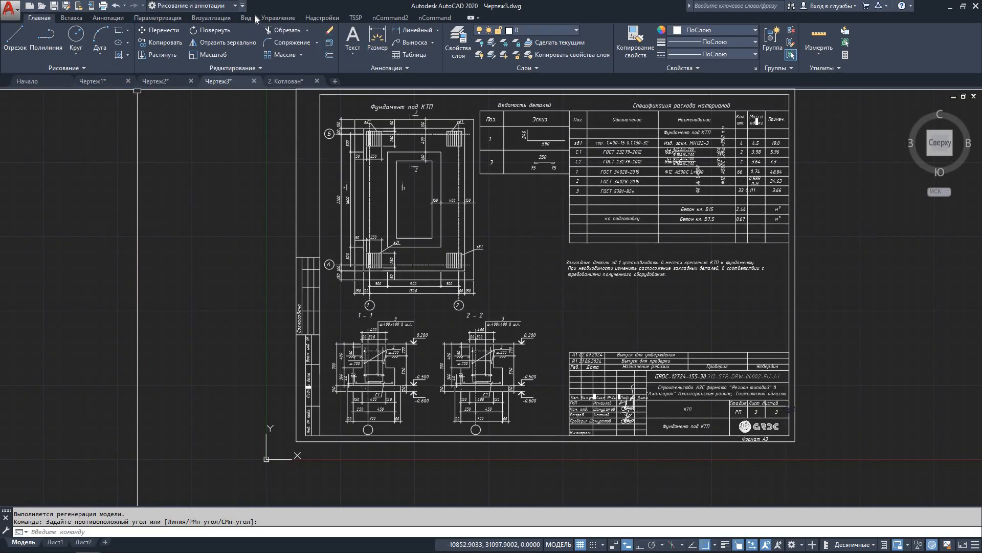
left_click(242, 5)
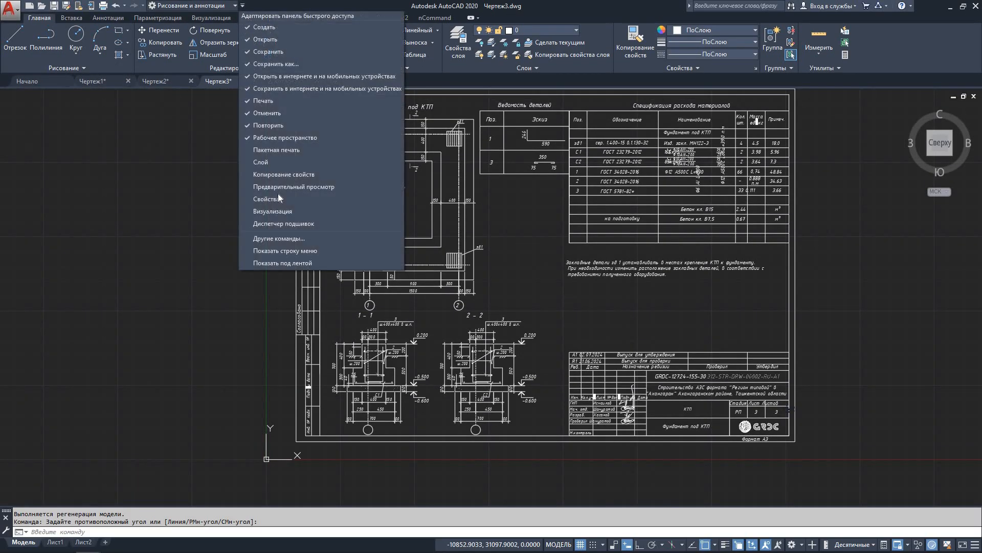
left_click(289, 251)
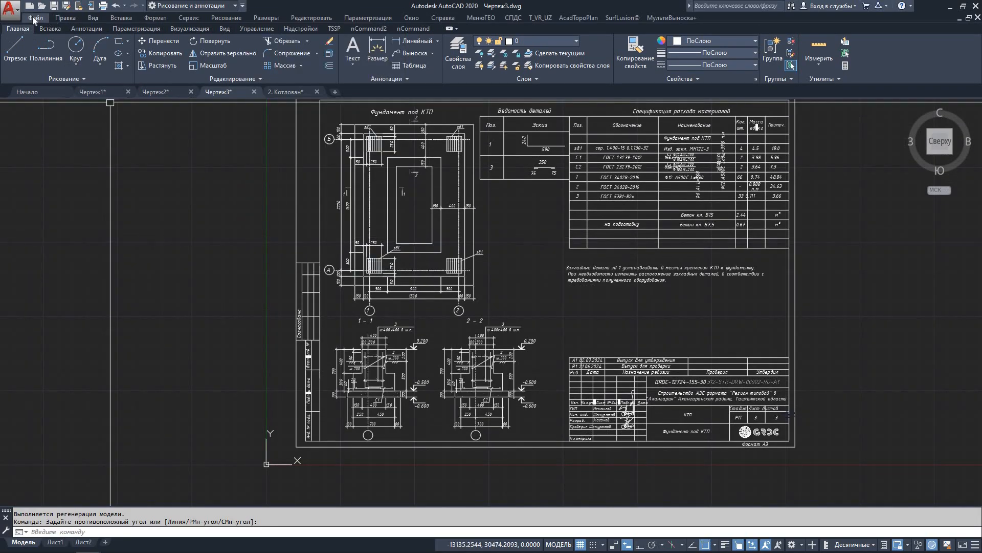
left_click(33, 17)
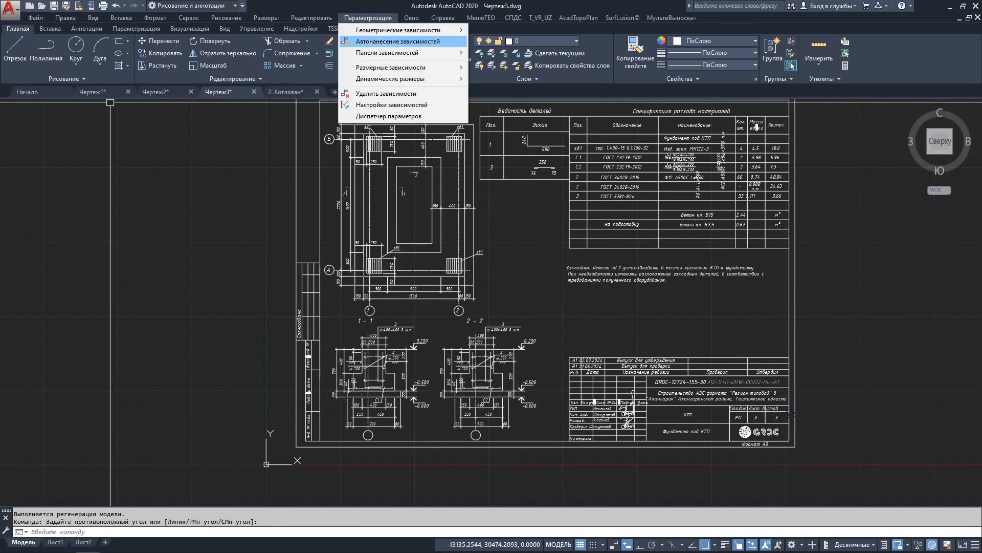
left_click(830, 308)
left_click(854, 297)
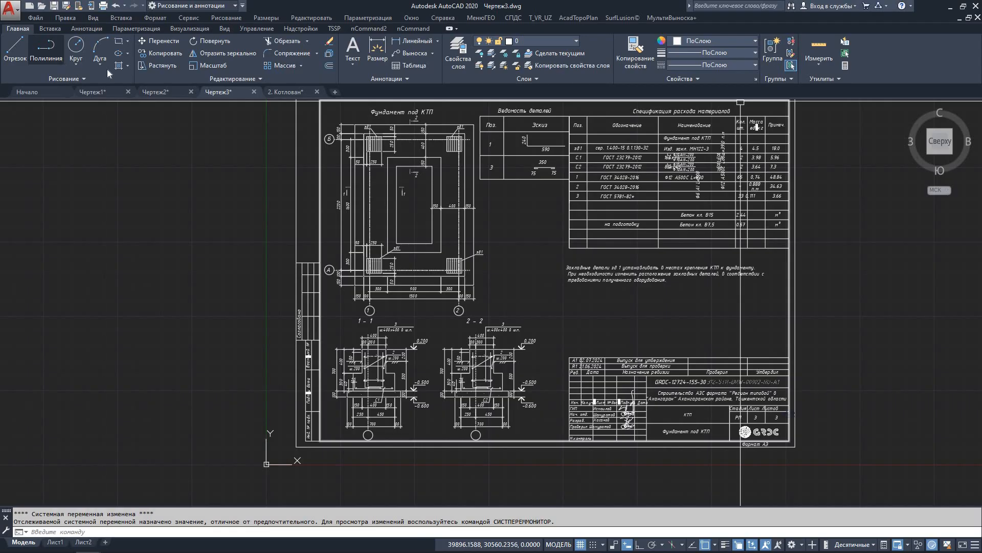
Expand the ribbon's Рисование tool group, pin it open and unpin it again
left_click(79, 77)
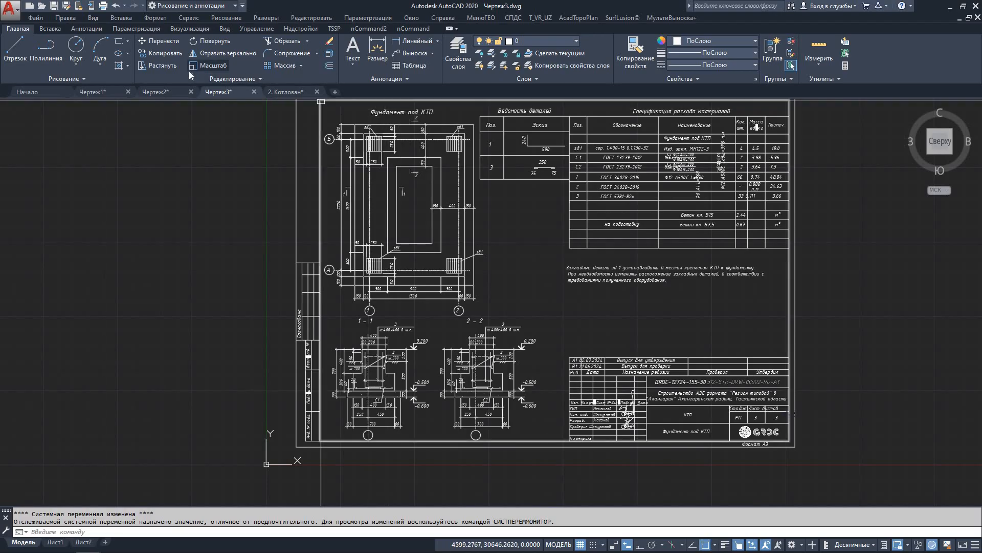
left_click(74, 77)
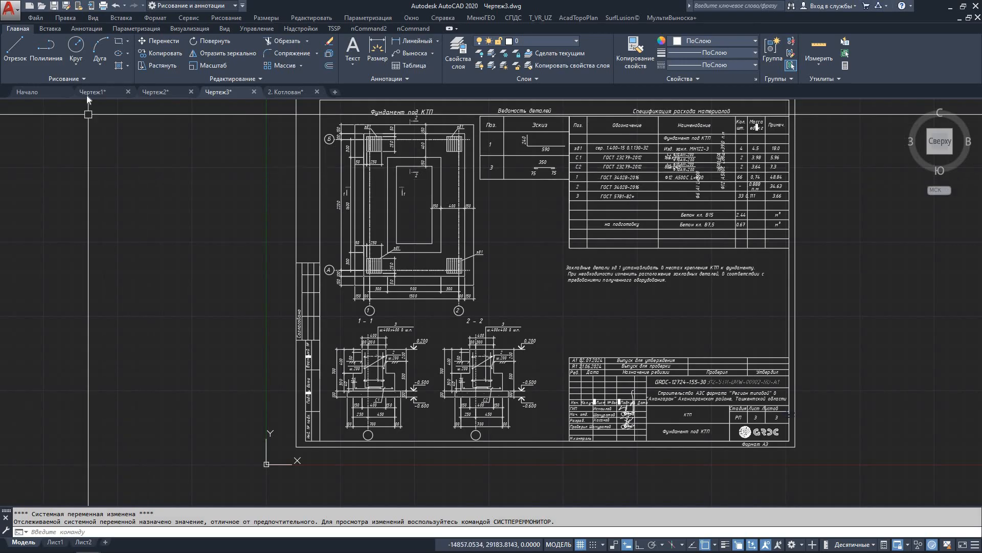
left_click(85, 78)
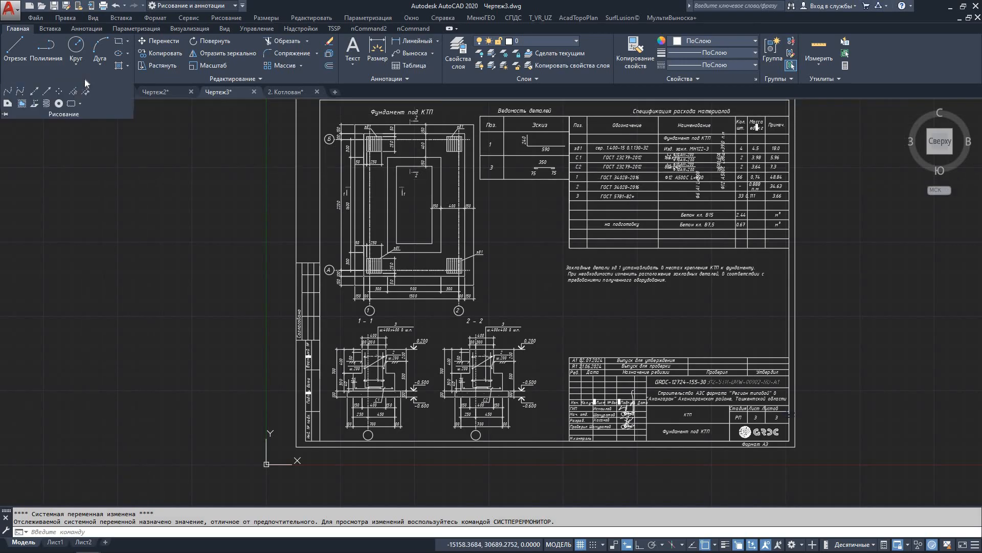
left_click(4, 114)
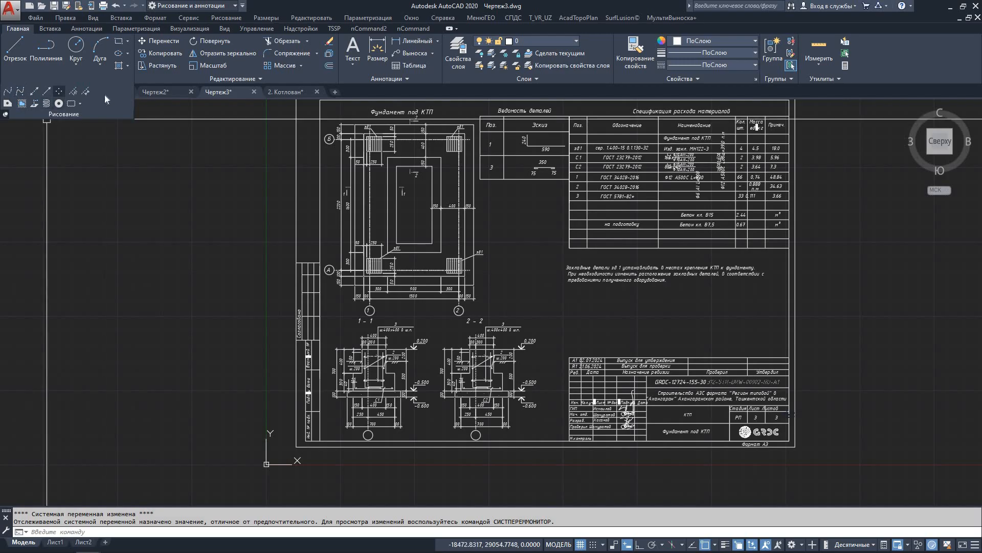
left_click(5, 116)
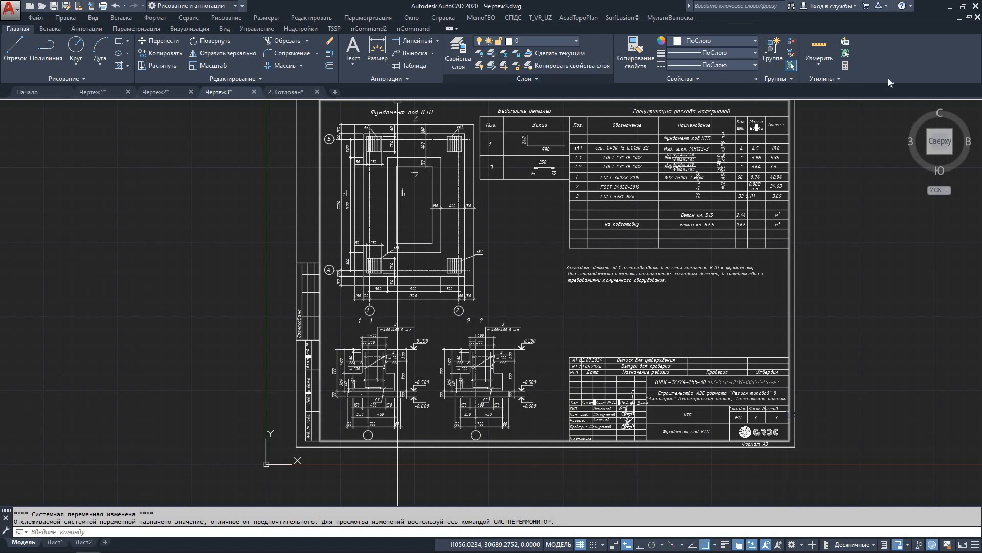
Show the Блок, Буфер обмена and Вид tool groups on the Главная part of the ribbon
right_click(879, 63)
mouse_move(785, 111)
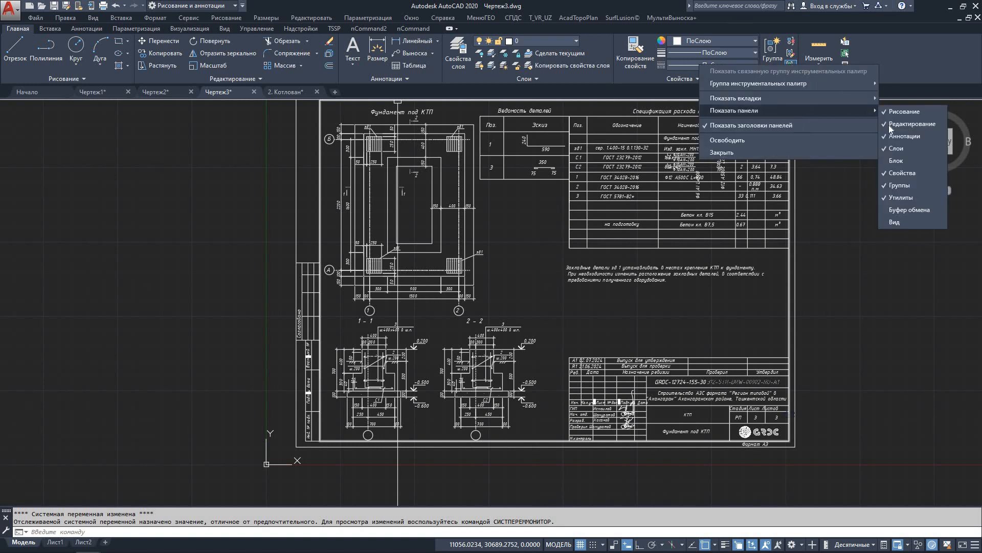
left_click(896, 161)
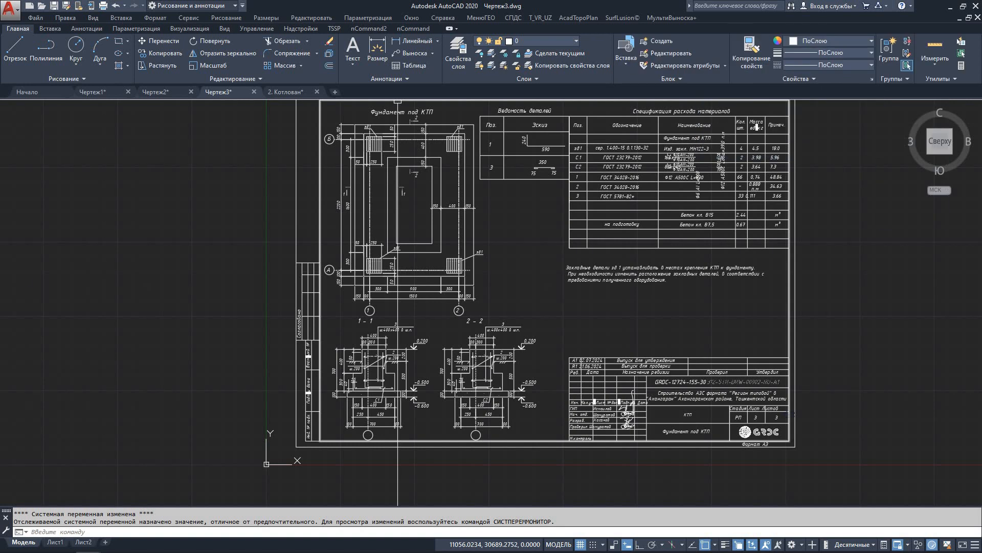
right_click(961, 70)
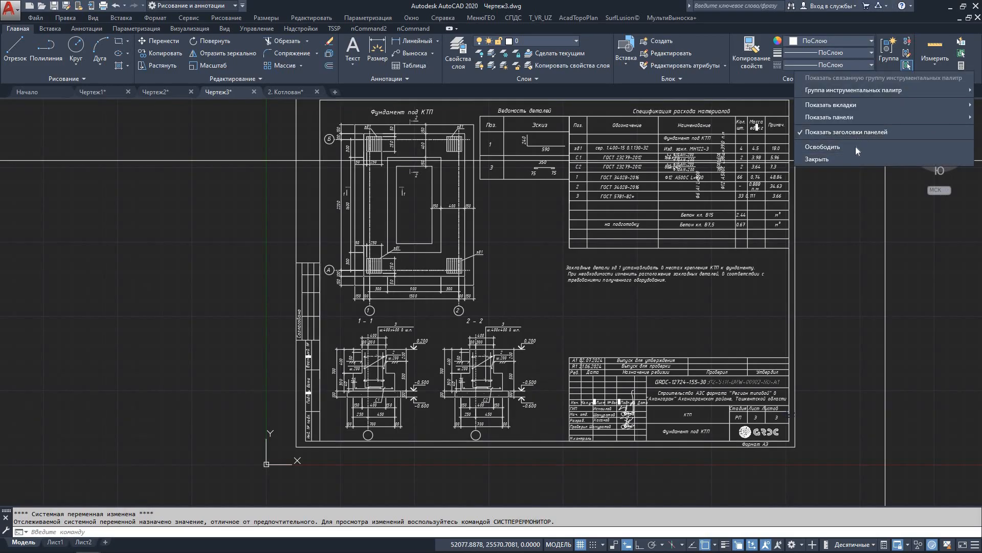
mouse_move(858, 117)
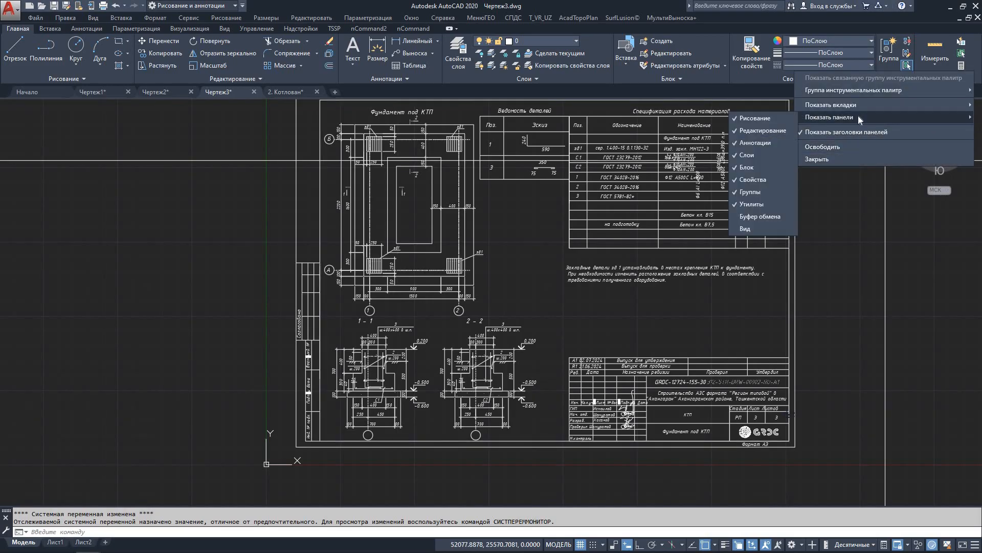
left_click(737, 215)
right_click(967, 71)
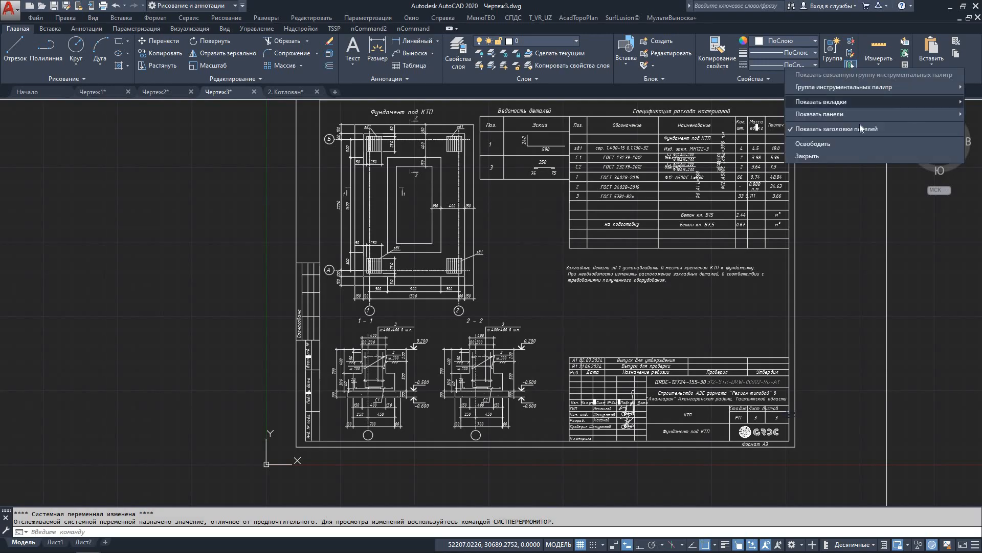
mouse_move(857, 115)
left_click(727, 225)
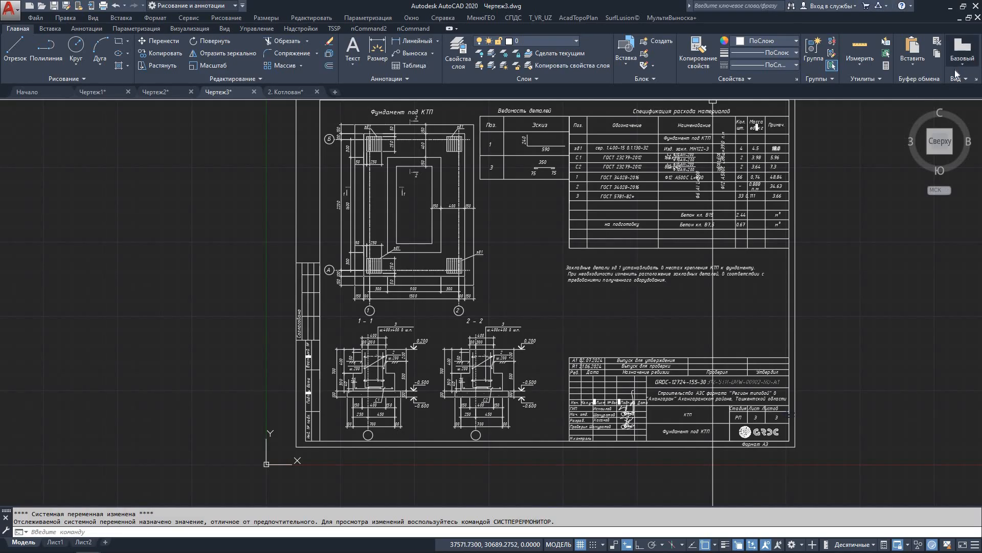
Hide the Вид, Буфер обмена and Блок tool groups from the Главная part of the ribbon
right_click(955, 73)
mouse_move(944, 87)
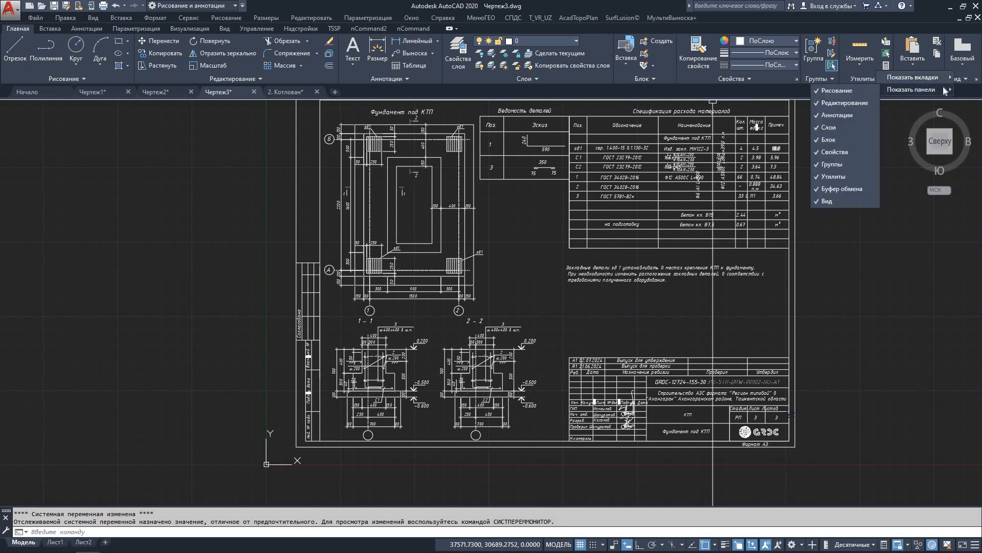
left_click(818, 202)
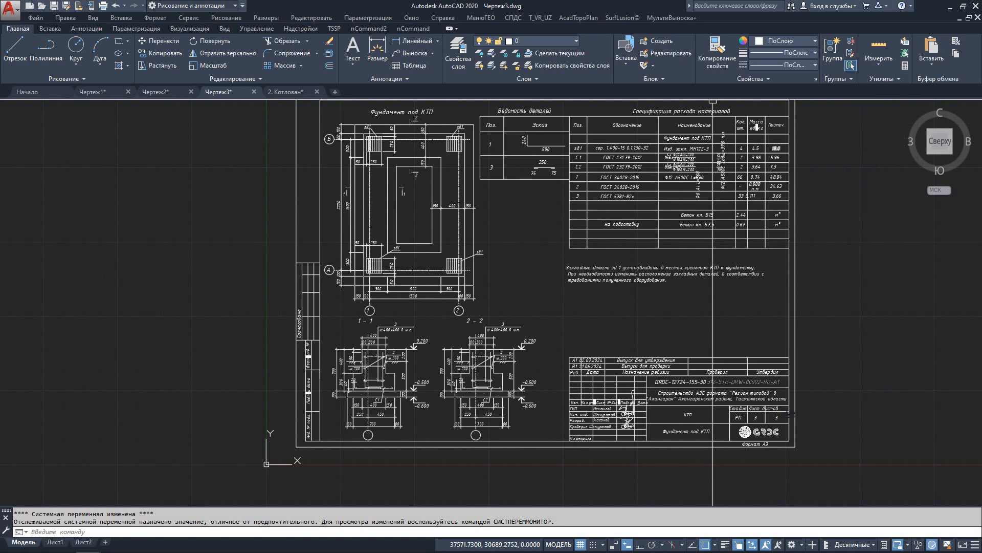
right_click(962, 75)
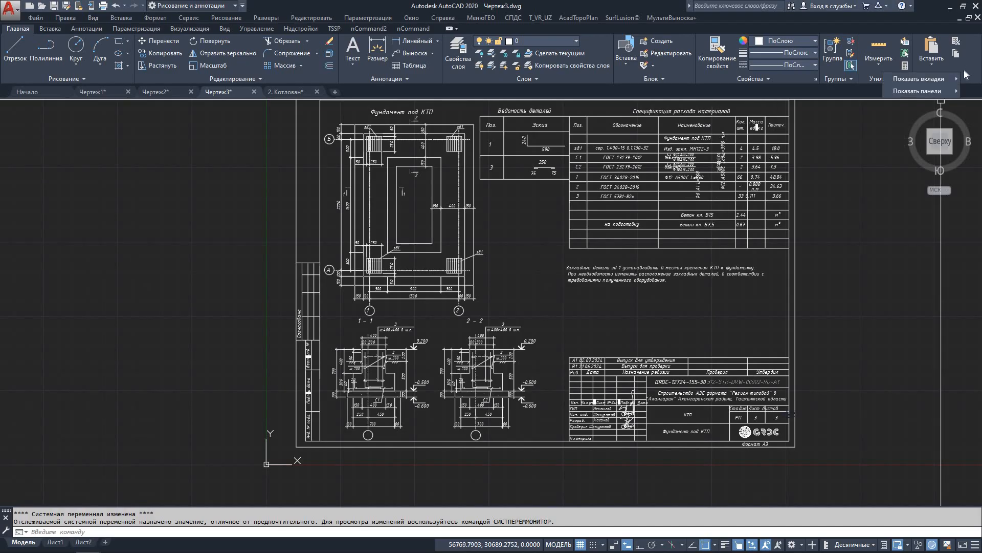
mouse_move(948, 88)
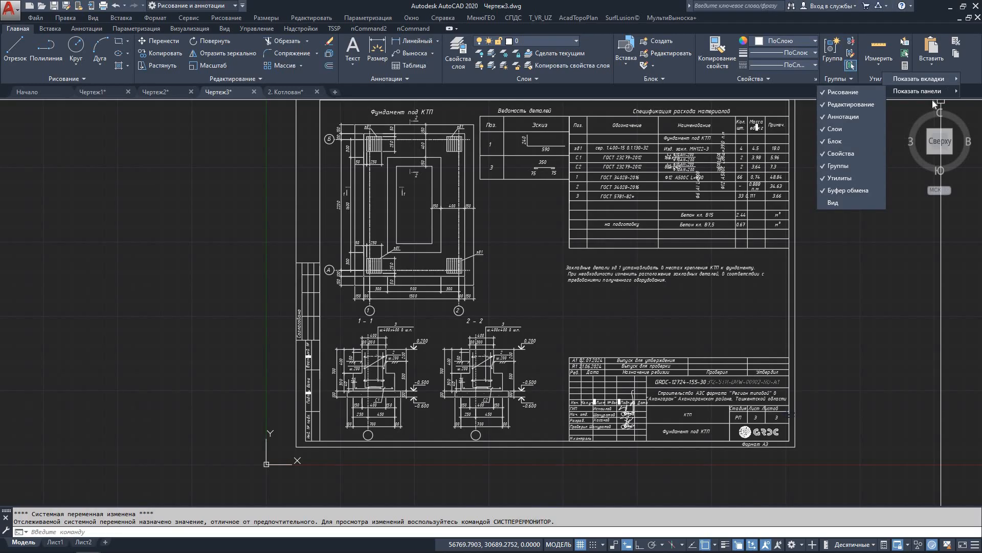
left_click(837, 192)
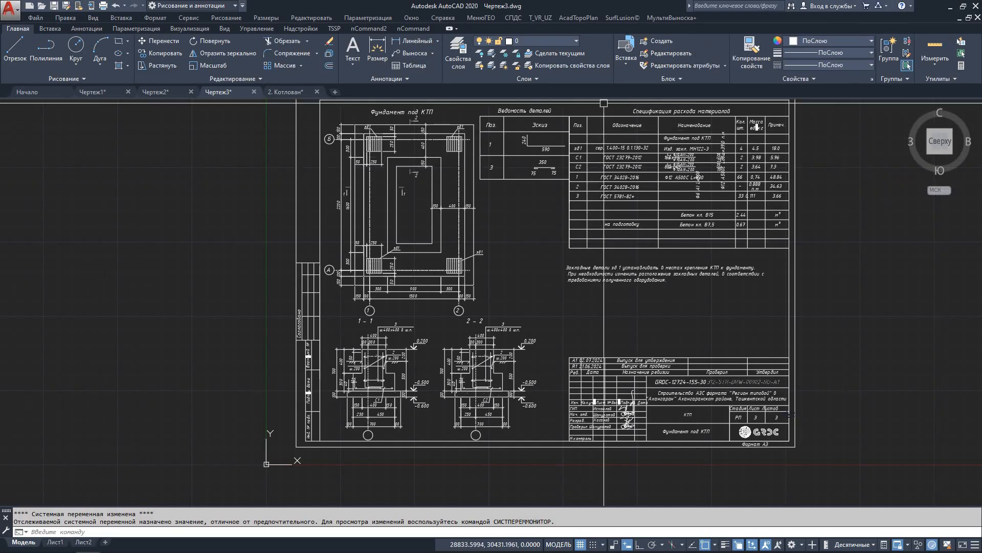
right_click(633, 75)
mouse_move(659, 93)
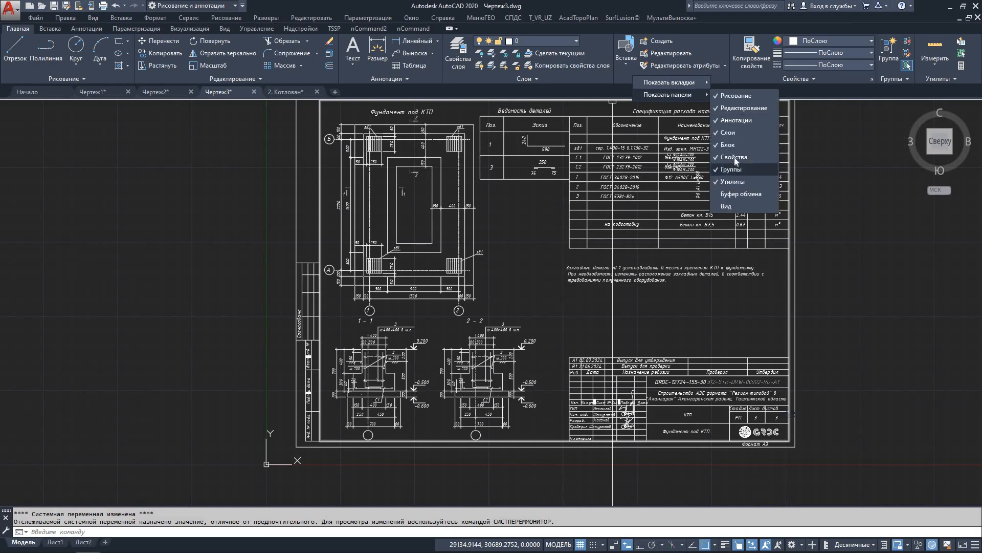
left_click(732, 145)
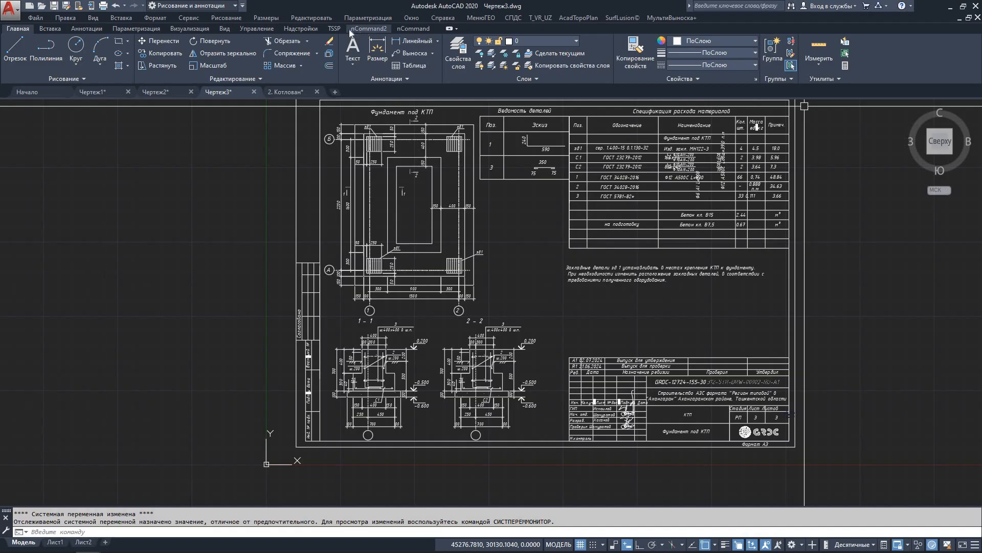
Hide the nCommand, nCommand2 and TSSP ribbon tabs and return to the Главная tools
right_click(609, 46)
mouse_move(636, 53)
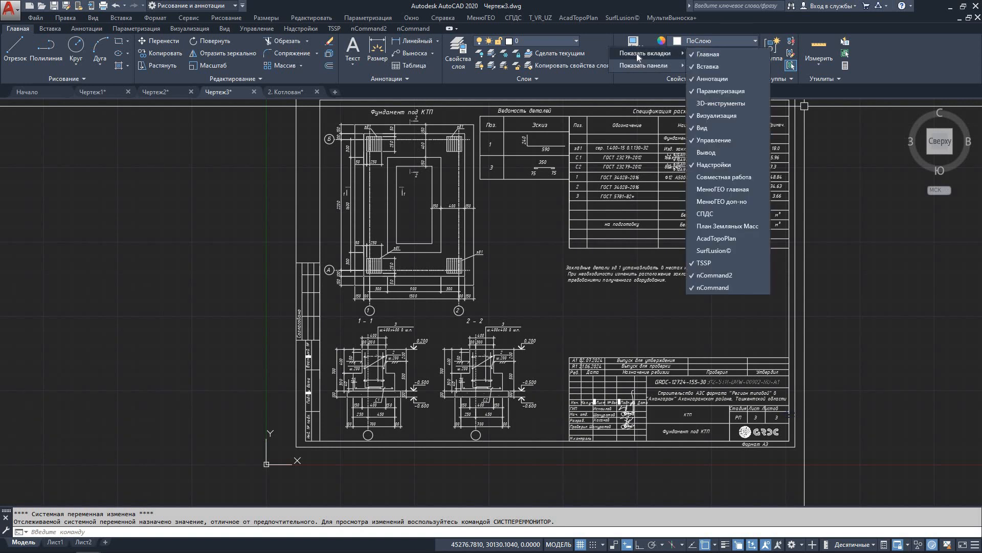
left_click(711, 287)
right_click(356, 29)
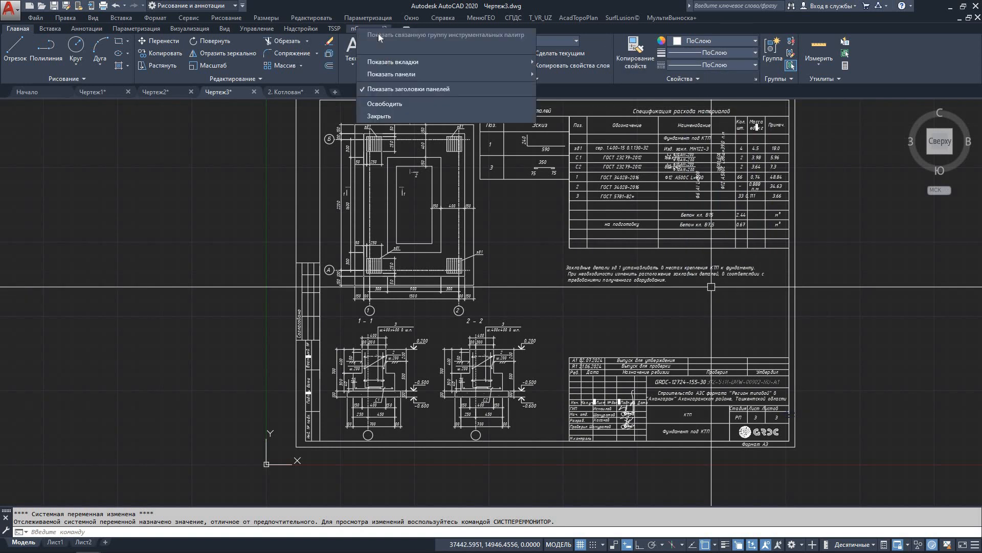
mouse_move(518, 64)
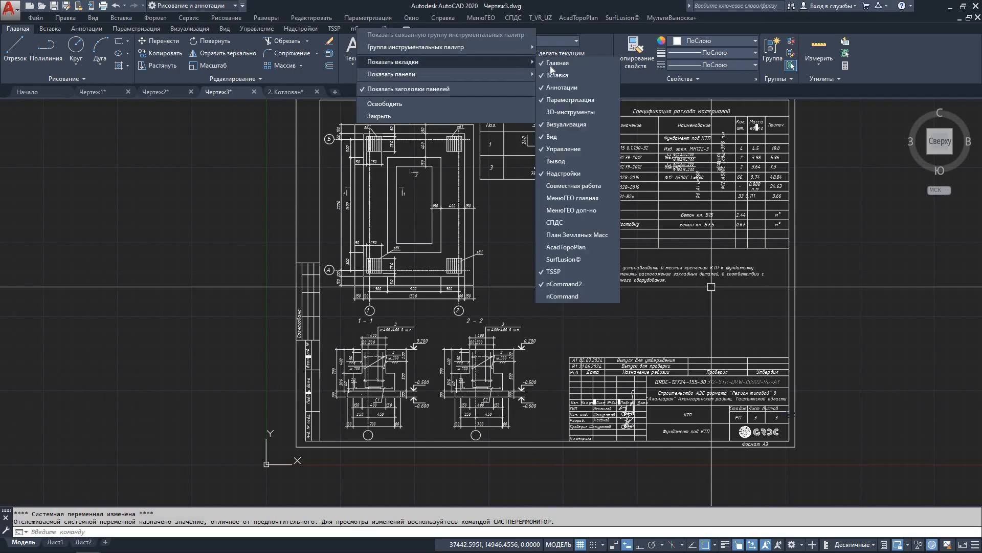
left_click(563, 285)
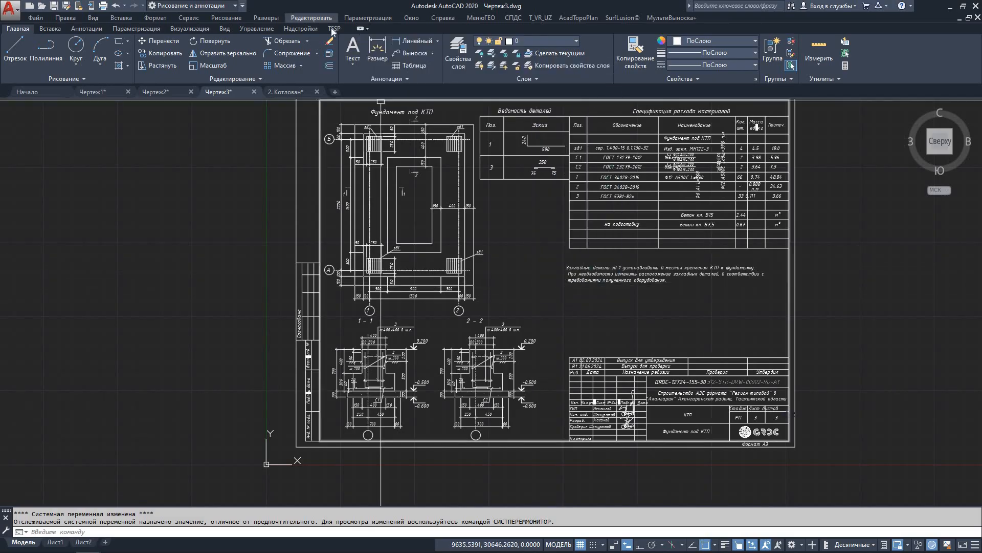
left_click(331, 28)
right_click(332, 28)
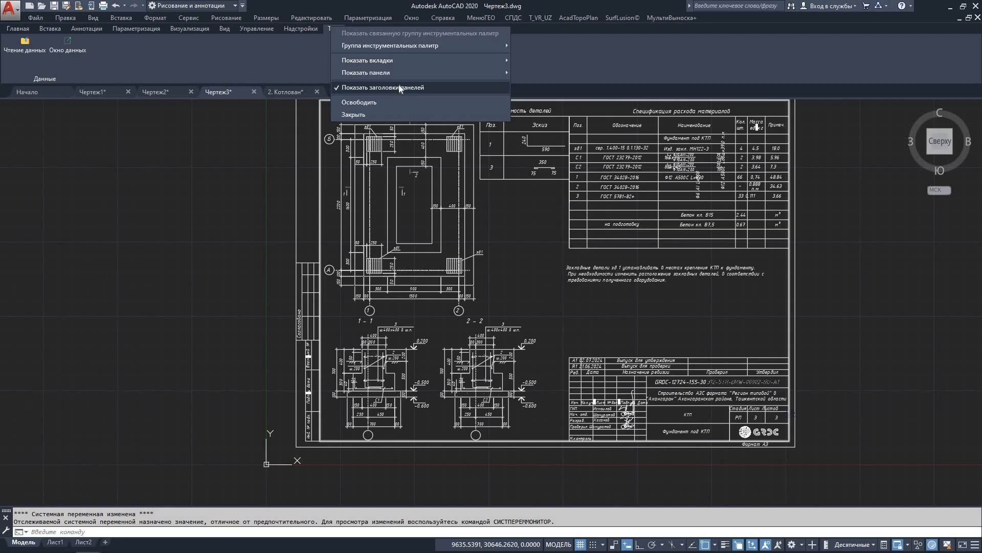
mouse_move(453, 61)
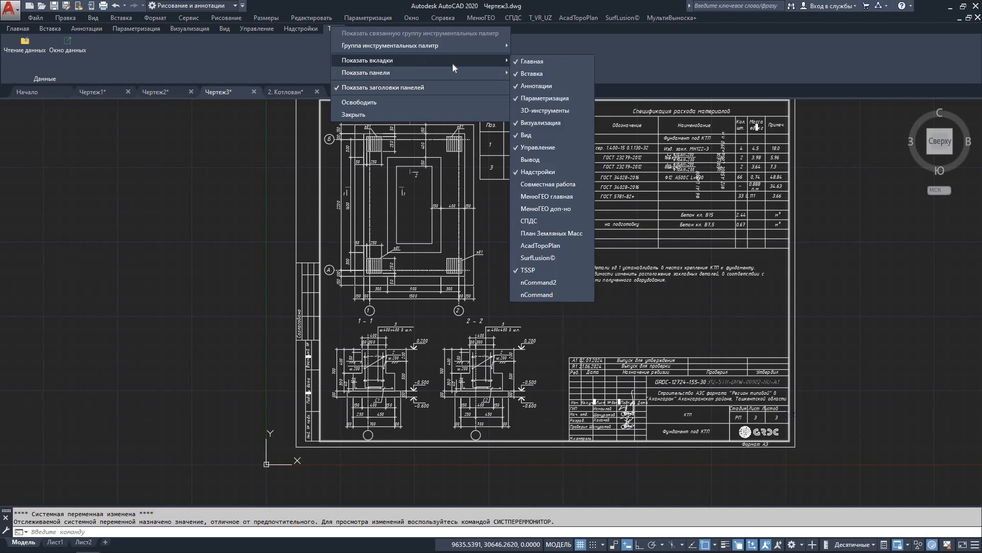
left_click(545, 273)
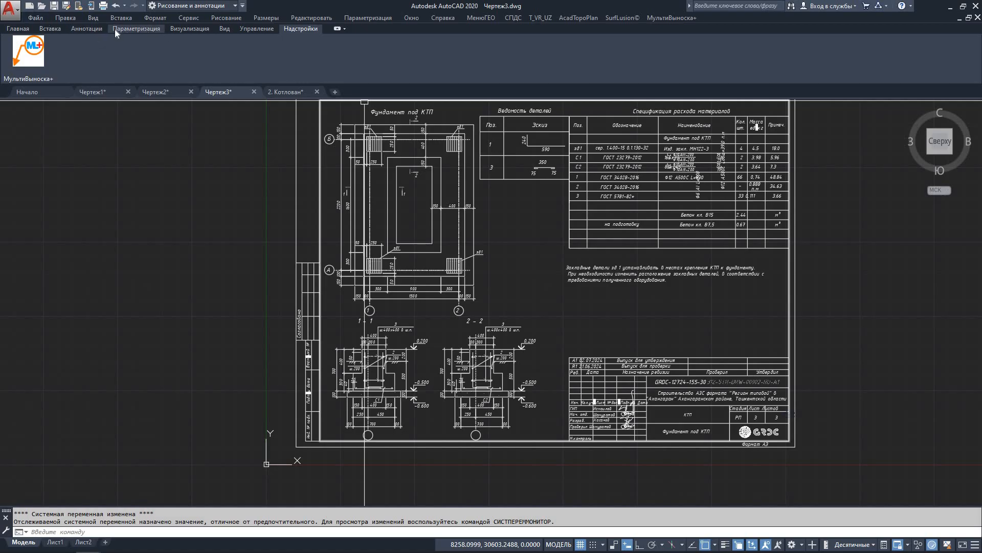
left_click(128, 27)
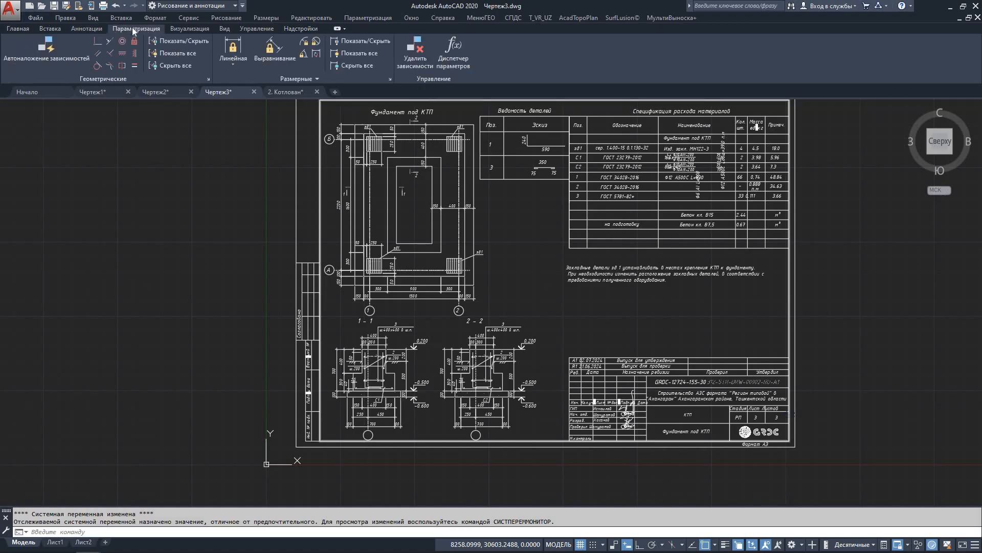
left_click(20, 28)
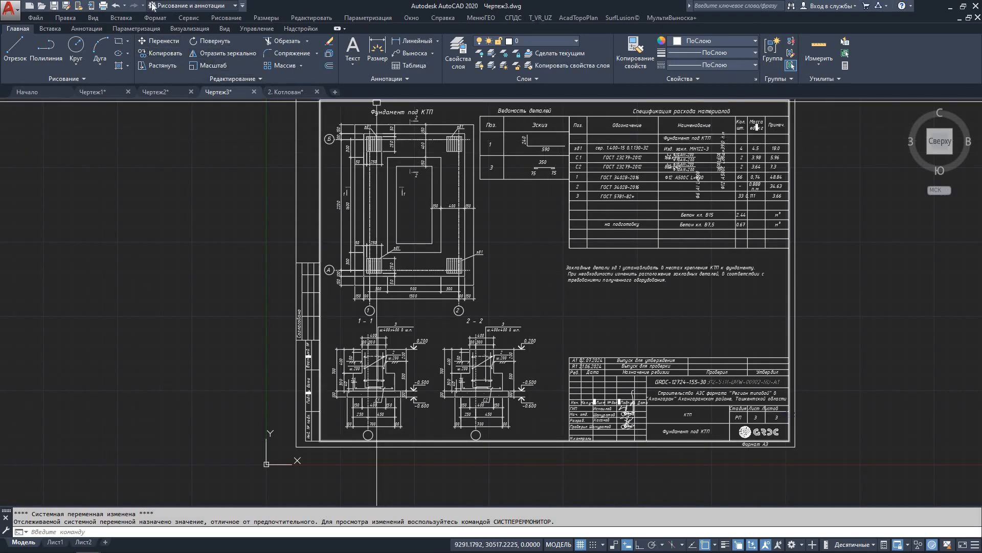
Add the Круг command to the Quick Access Toolbar and remove it from there again
right_click(77, 49)
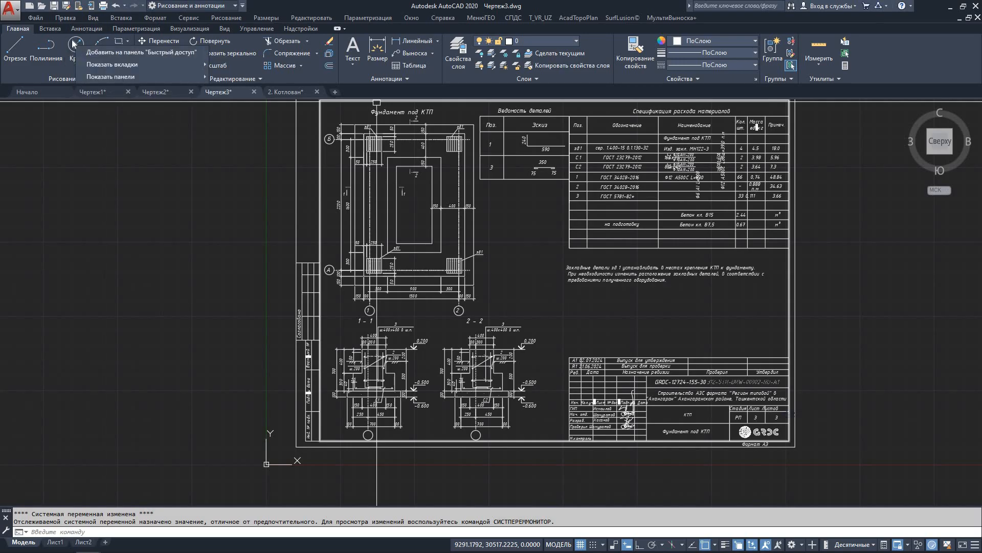
right_click(74, 43)
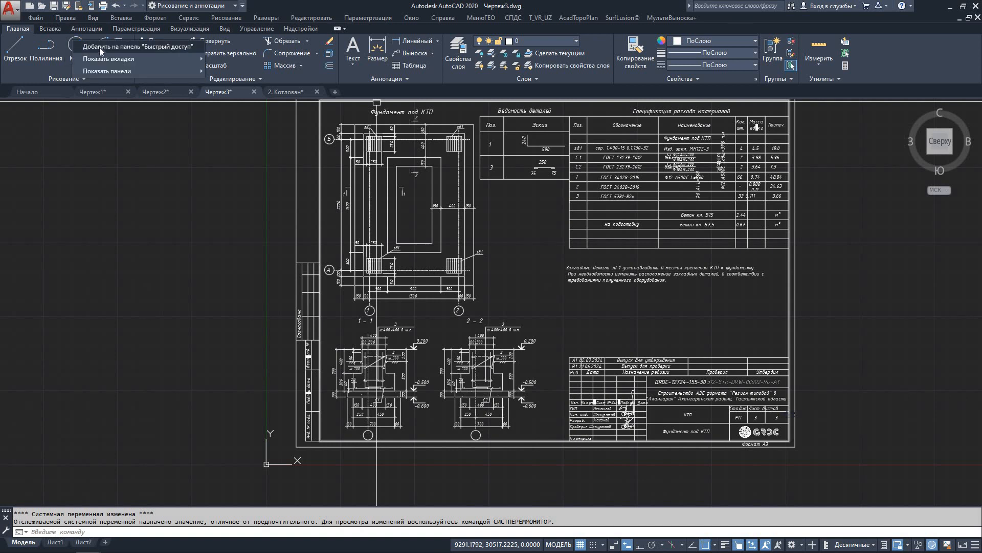
left_click(101, 47)
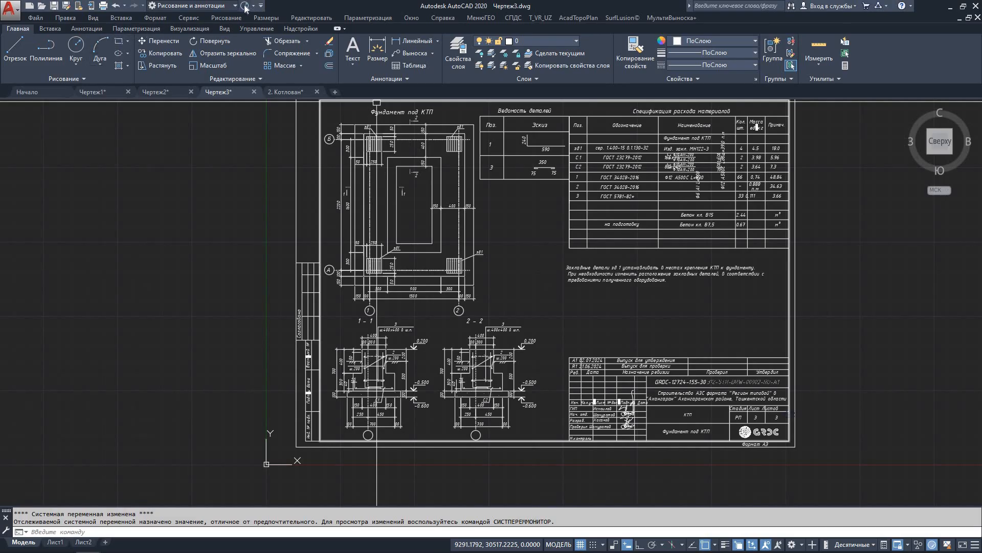
right_click(245, 7)
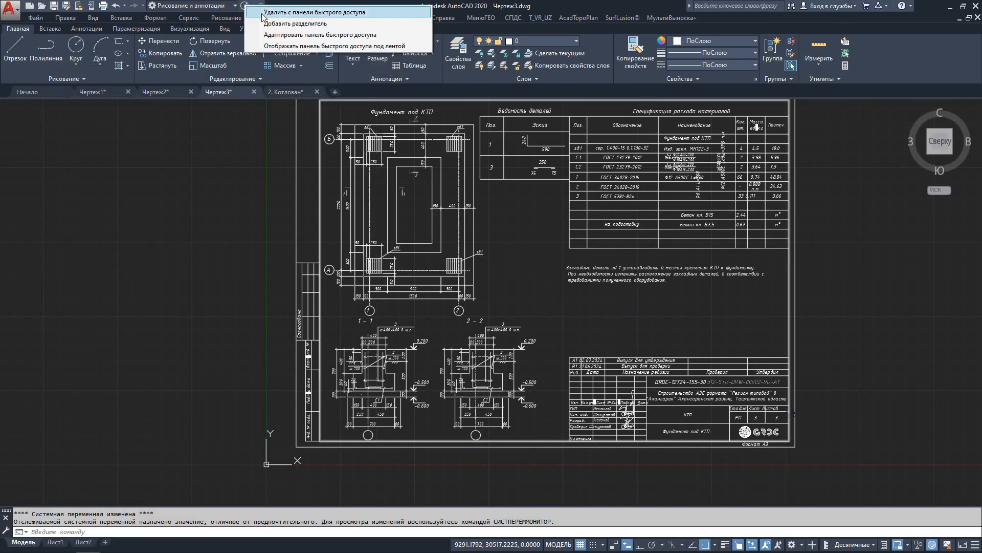
left_click(262, 13)
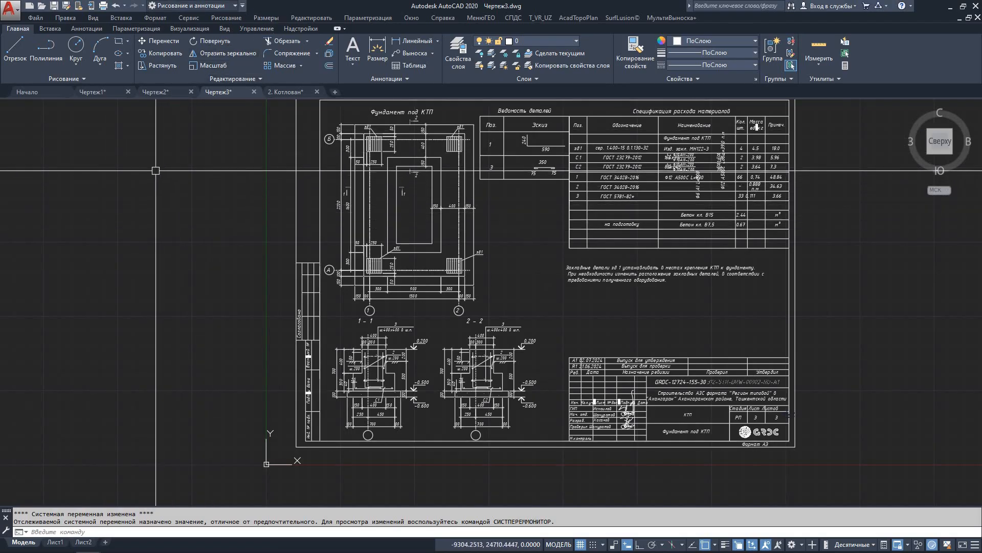
Collapse the ribbon to panel buttons and preview the tools of the collapsed Аннотации group
double_click(20, 30)
mouse_move(22, 52)
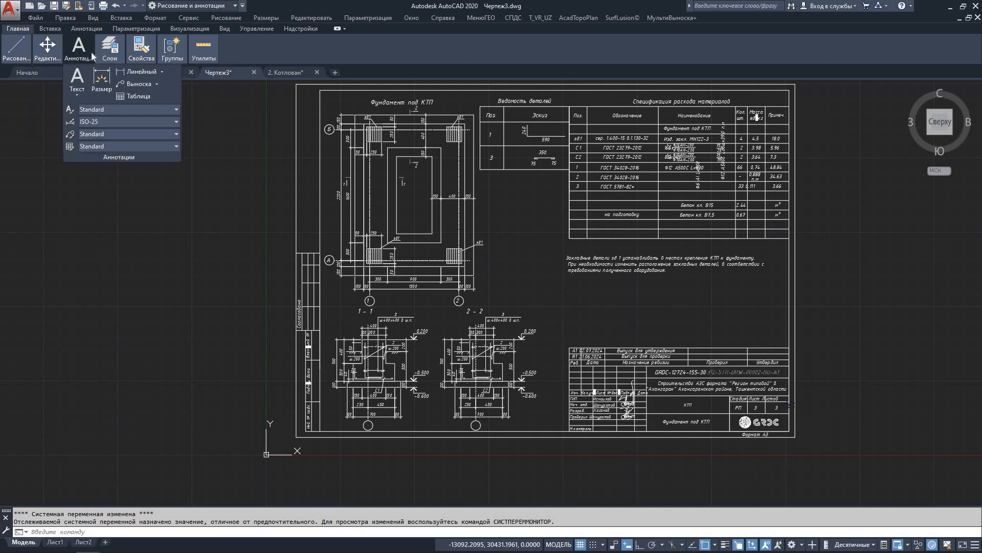
mouse_move(21, 36)
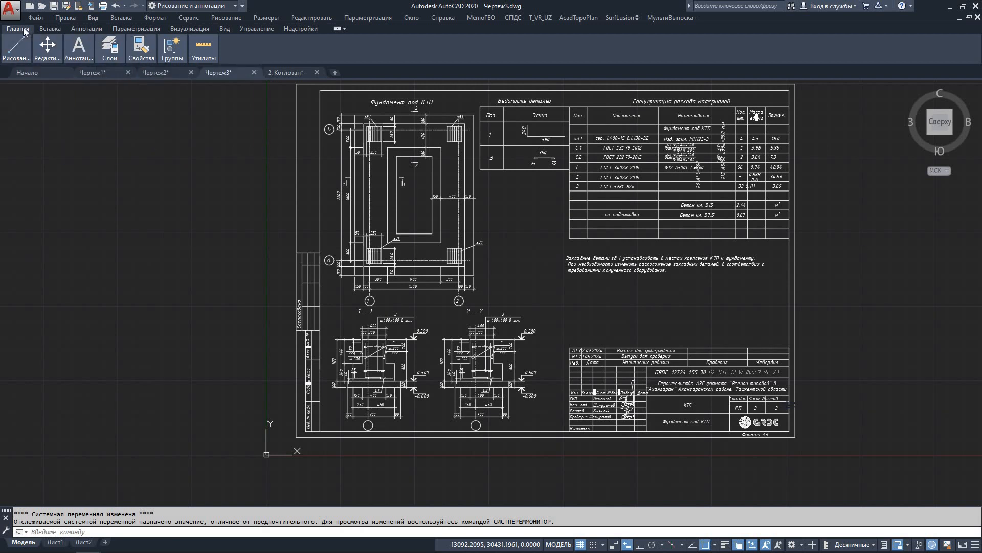
Collapse the ribbon further to panel titles and preview the tools of the Рисование group and its neighbours
double_click(24, 30)
mouse_move(26, 40)
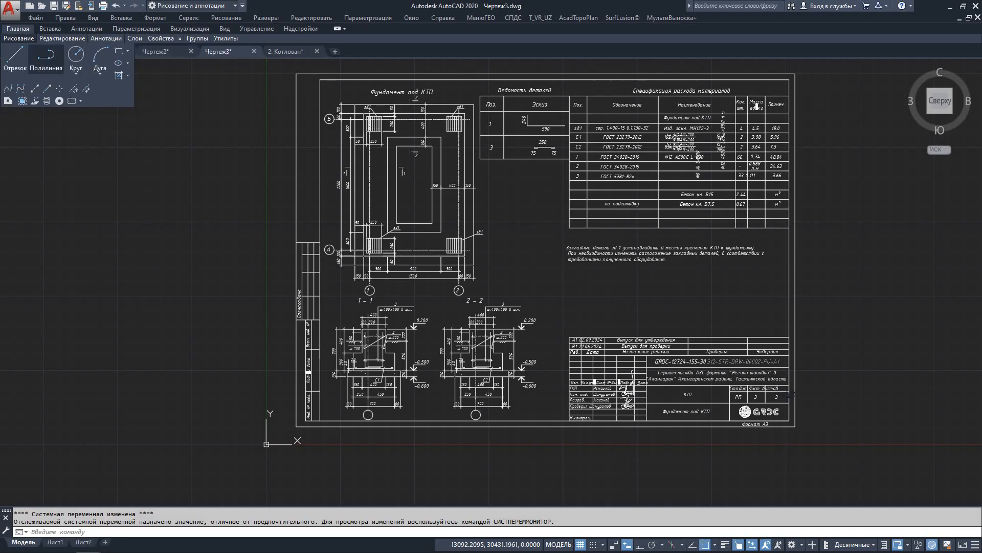
mouse_move(62, 39)
mouse_move(166, 40)
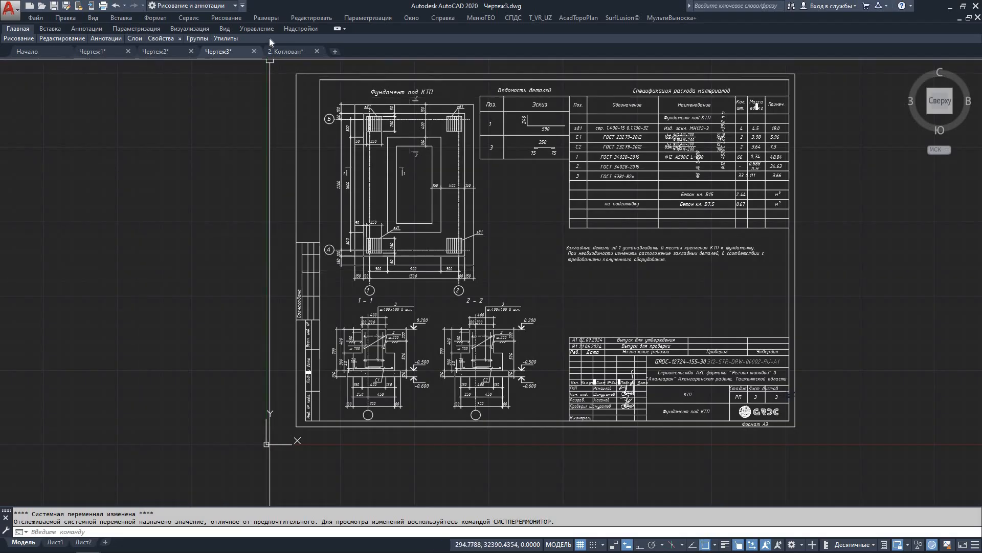
mouse_move(98, 38)
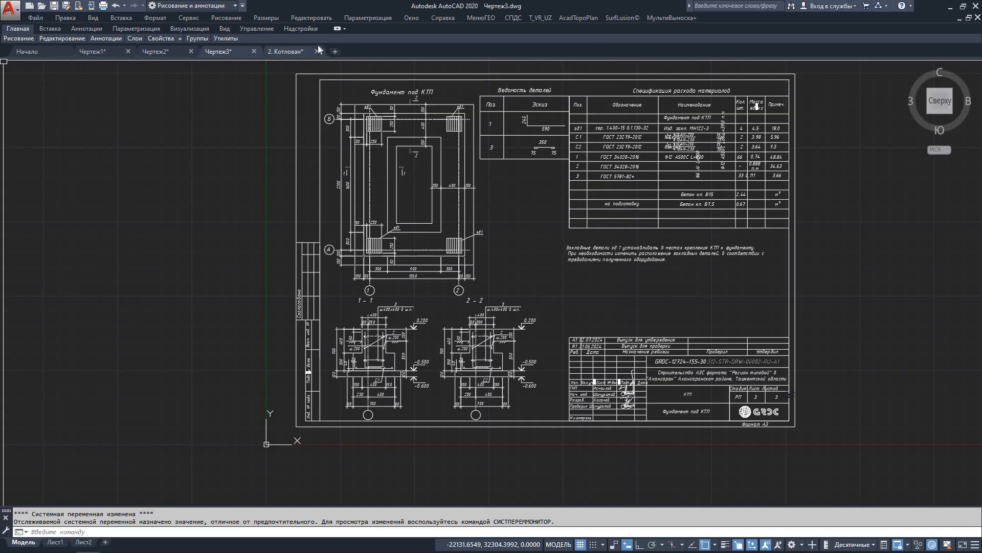
Minimise the ribbon to tabs only, to panel titles and to panel buttons in turn
left_click(346, 30)
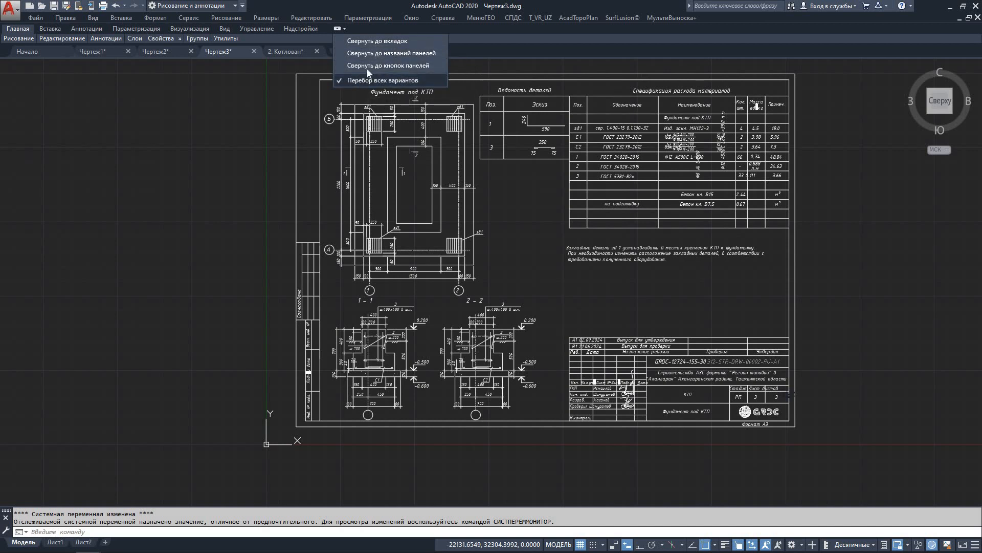
left_click(373, 41)
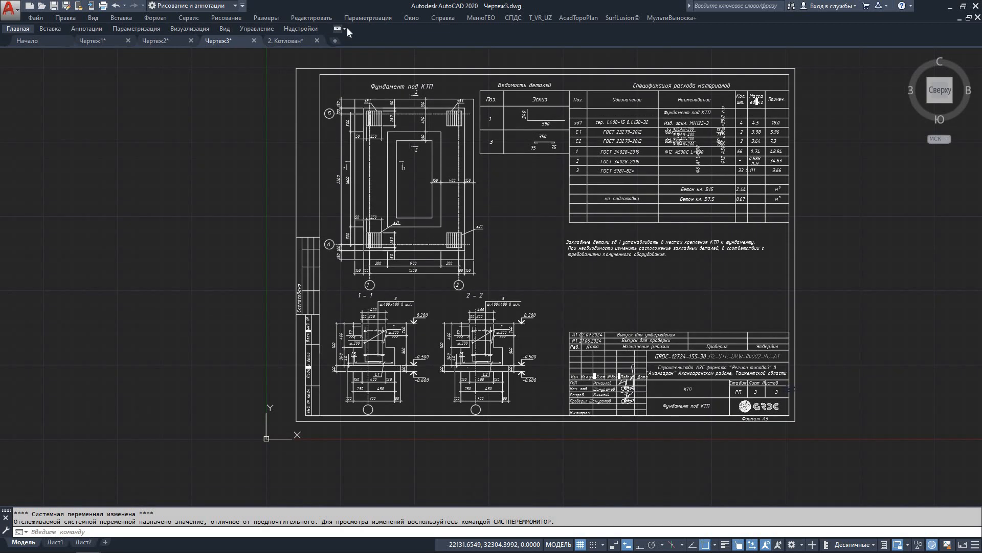
left_click(345, 28)
left_click(357, 52)
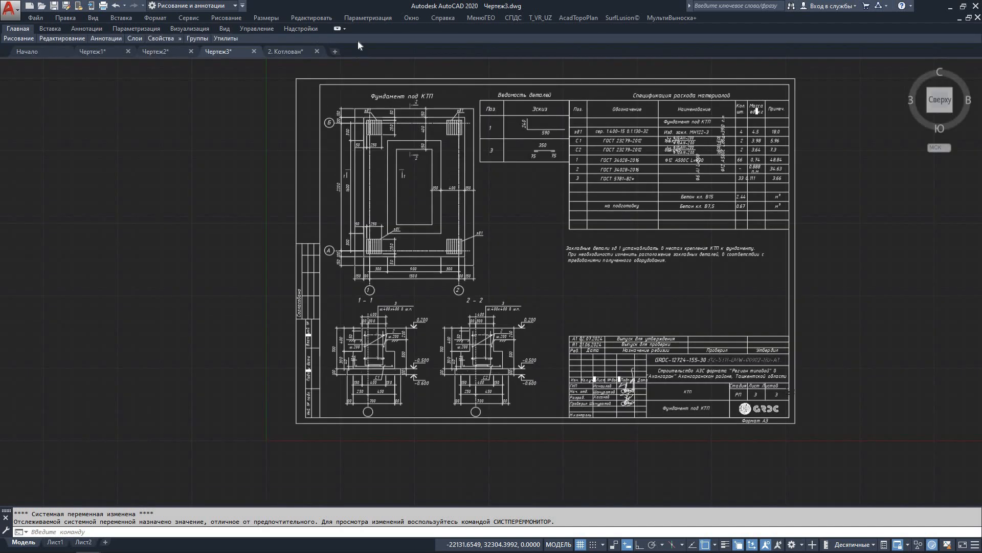
left_click(344, 29)
left_click(357, 62)
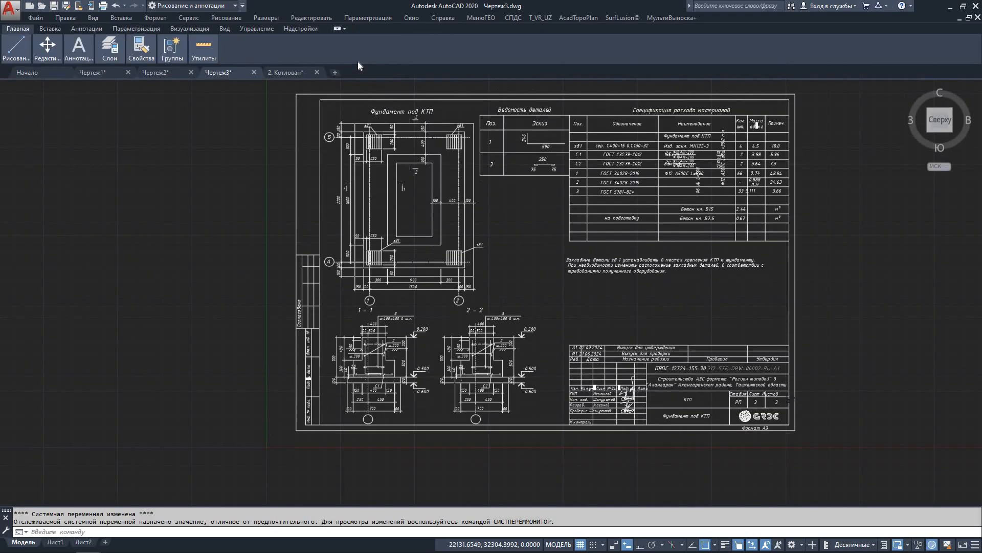
Set the ribbon minimising to Перебор всех вариантов, pick Свернуть до кнопок панелей again and restore the full ribbon
left_click(345, 28)
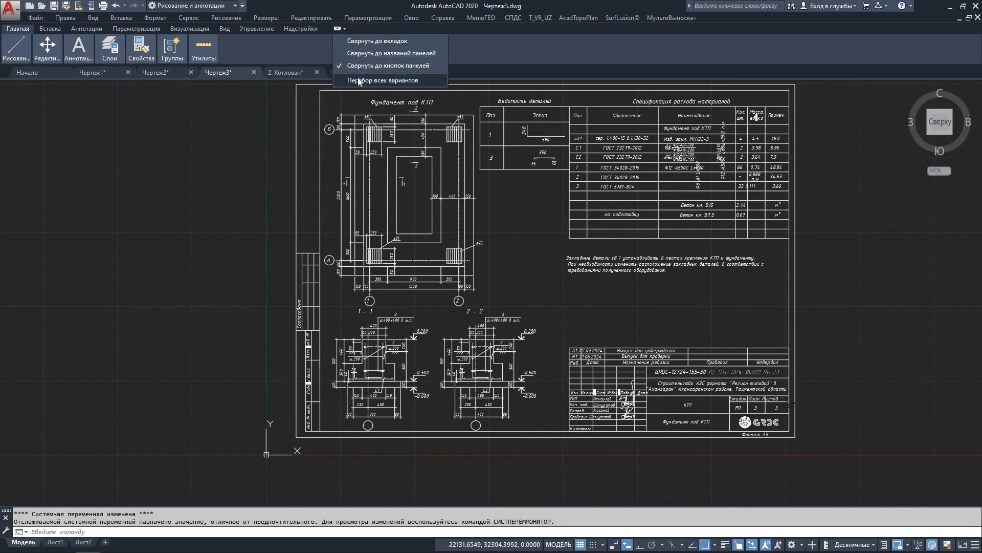
left_click(359, 80)
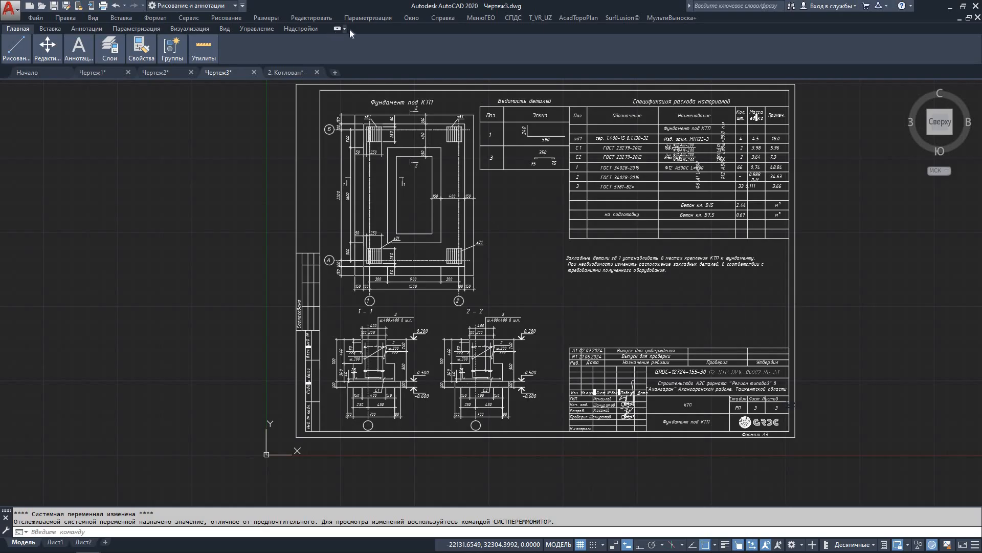
left_click(345, 28)
left_click(358, 66)
double_click(17, 29)
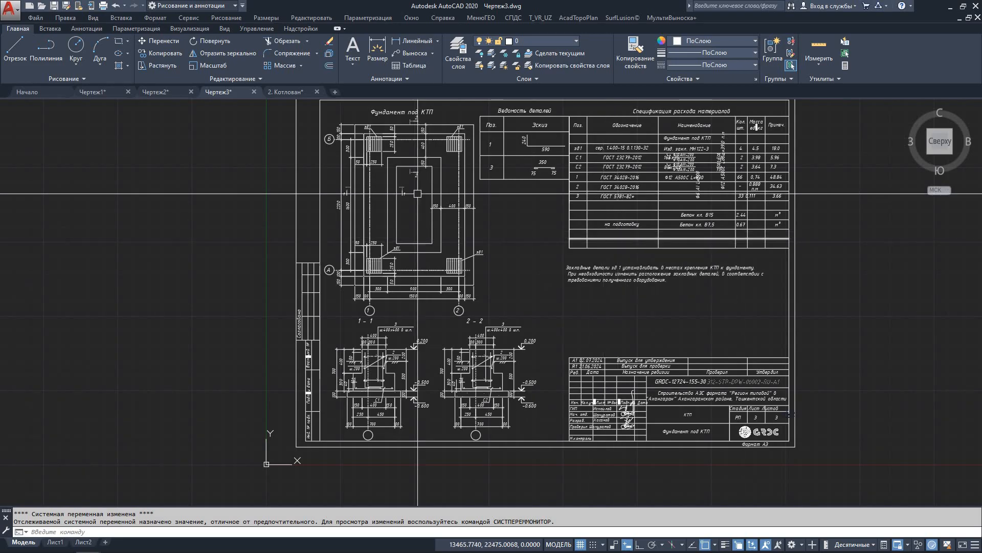
Switch to the open drawing Чертеж2, return to Чертеж3 and start another new drawing
left_click(167, 91)
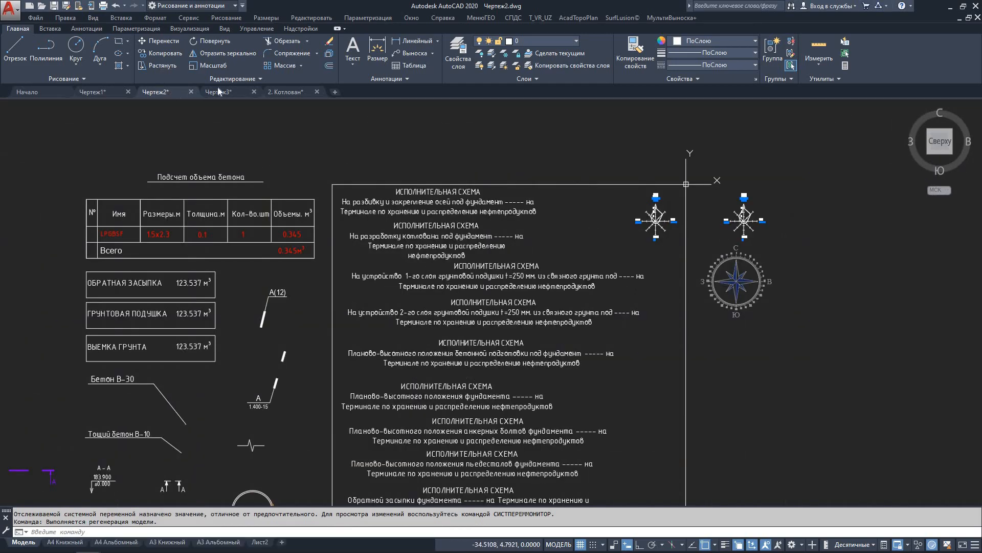
left_click(219, 92)
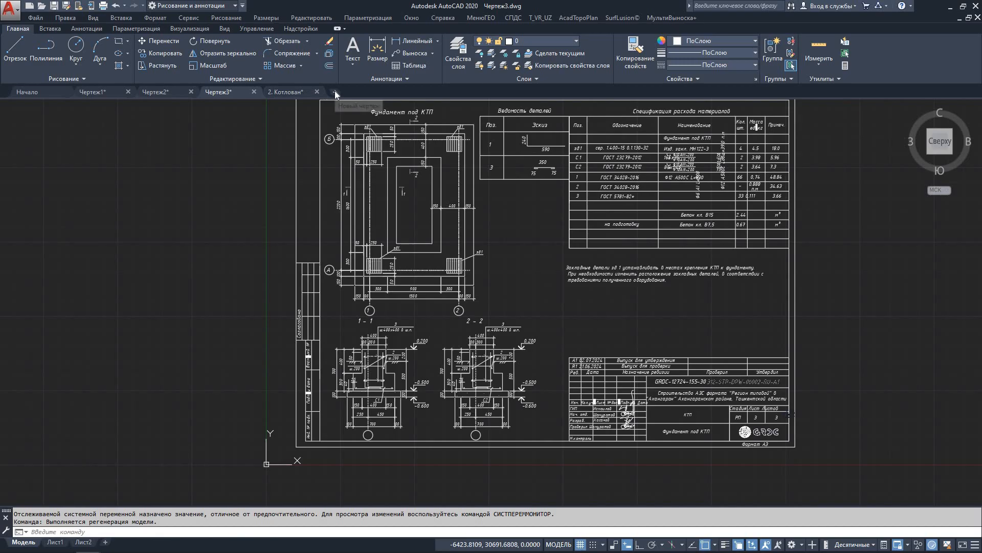
left_click(335, 92)
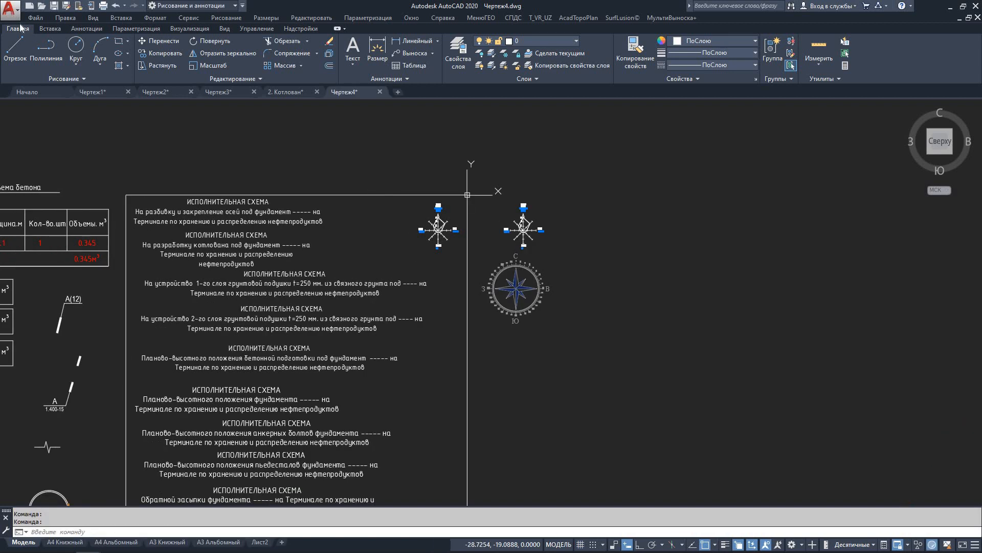
Create a new drawing from the acadiso template in the AutoCAD Template folder
left_click(10, 10)
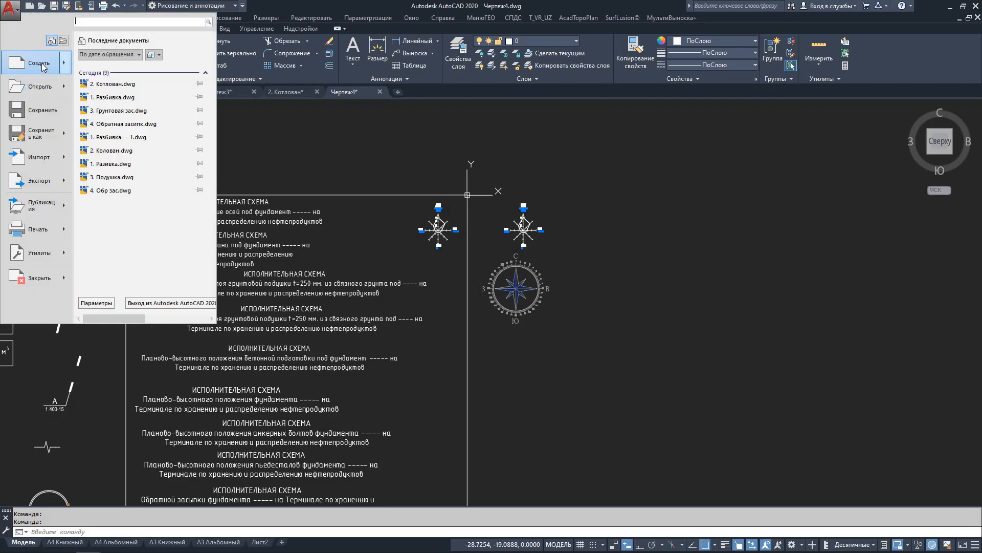
left_click(40, 63)
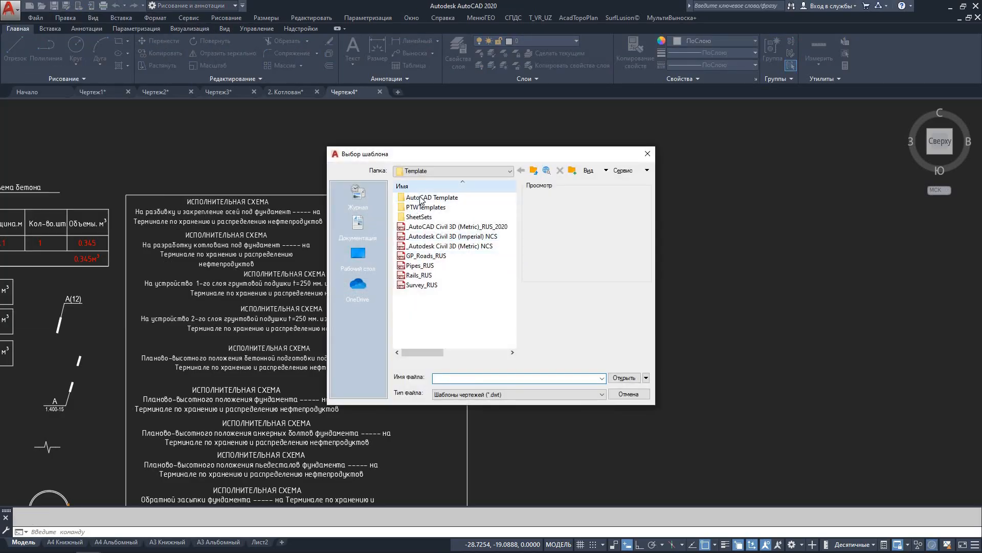
double_click(421, 199)
left_click(414, 257)
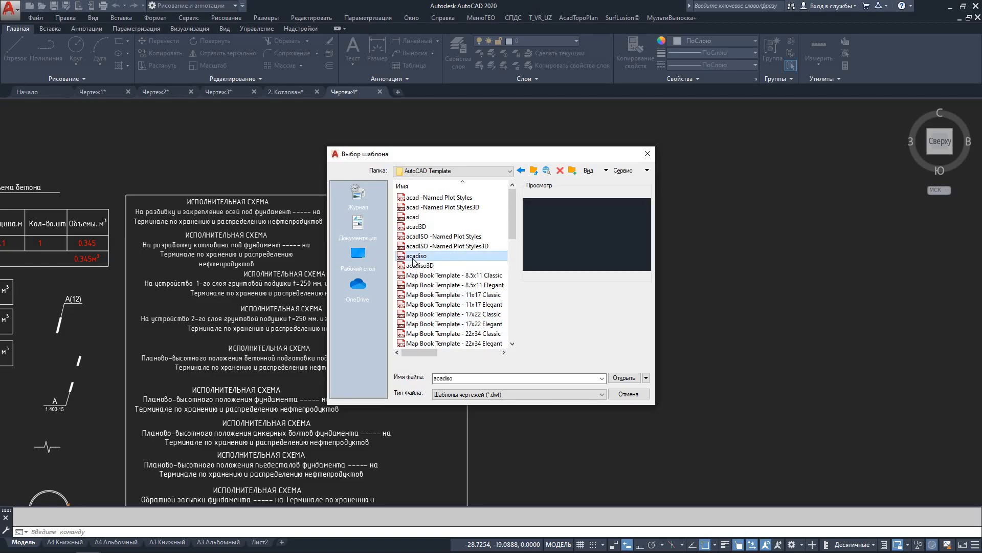
left_click(624, 378)
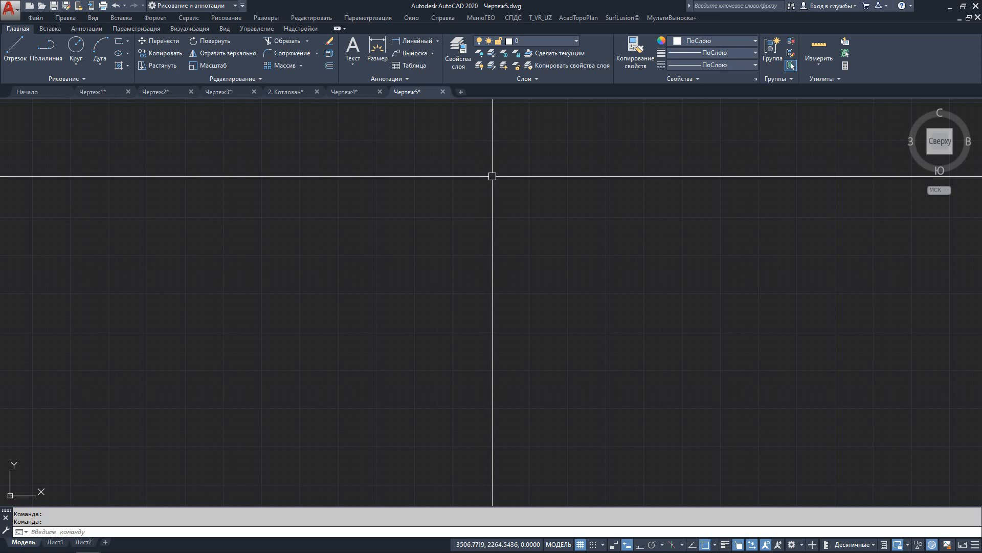
left_click(300, 299)
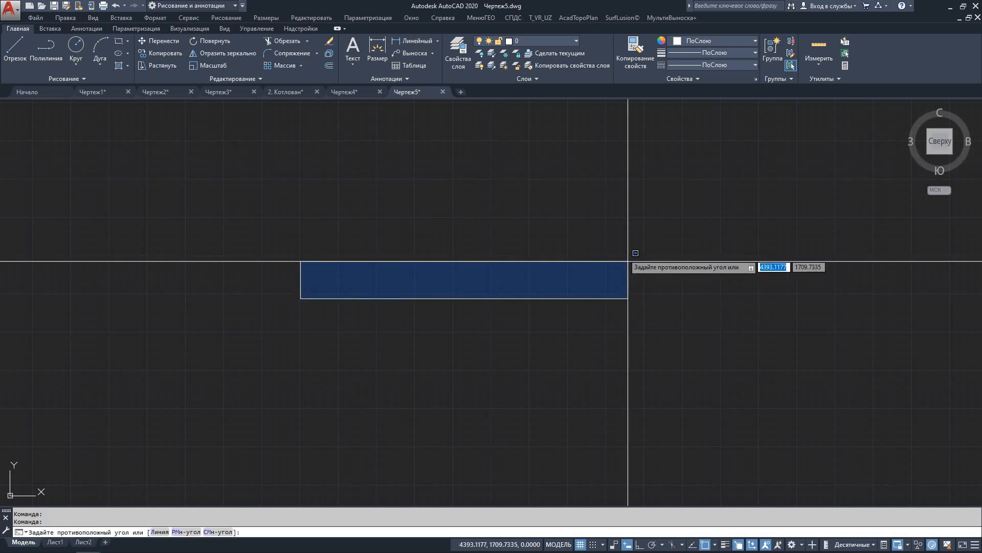
left_click(475, 180)
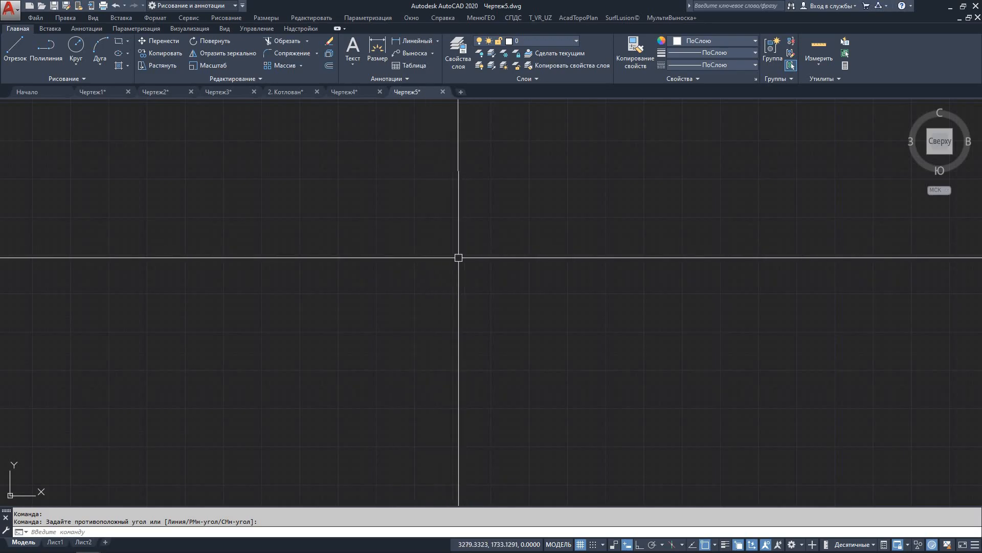
Set the uniform background colour of the 2D model space to Фиолетовый in the display options and accept the change
right_click(475, 232)
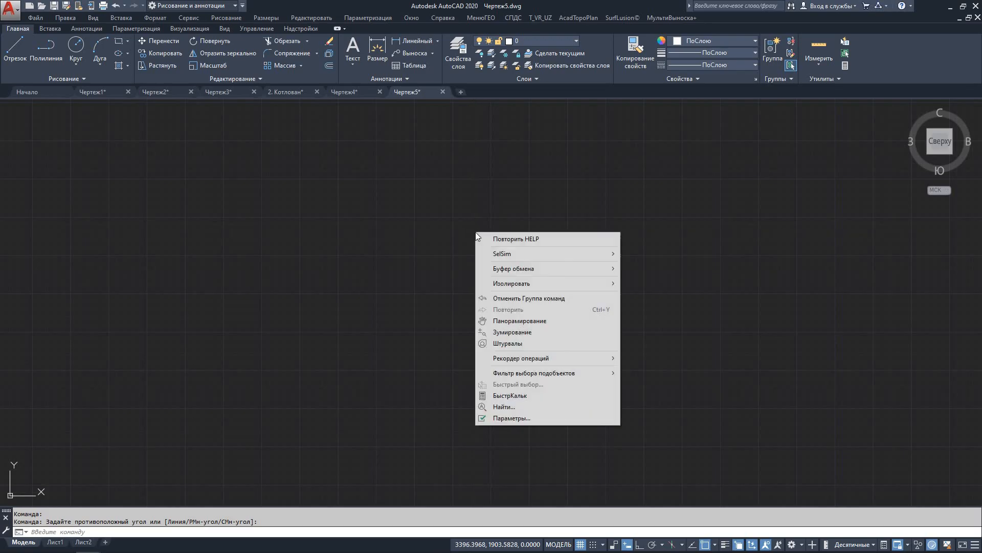
left_click(534, 417)
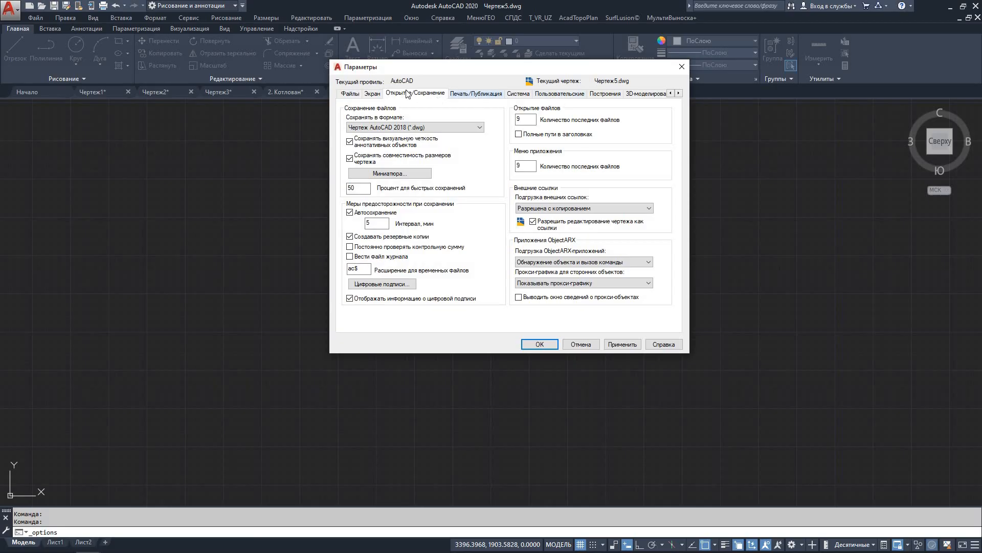
left_click(371, 97)
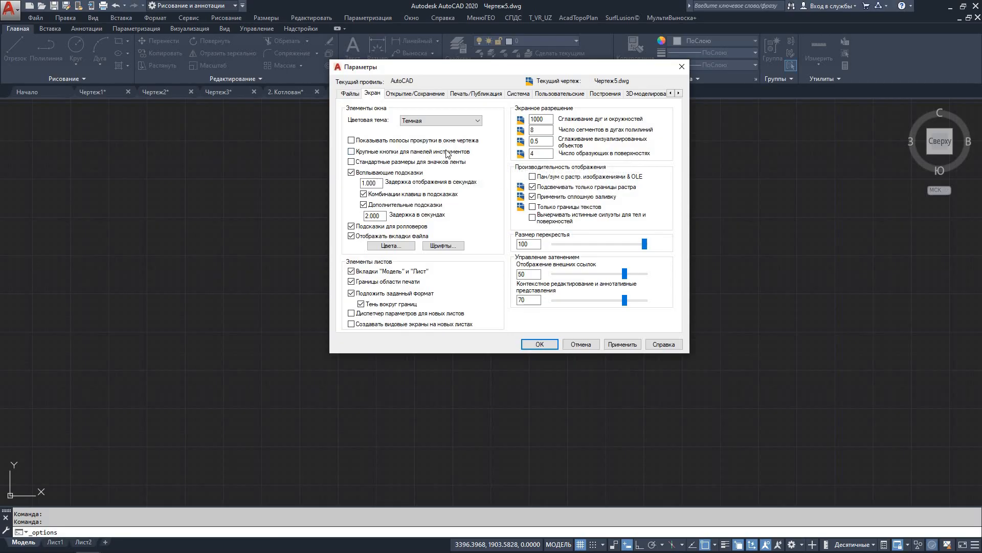
left_click(392, 246)
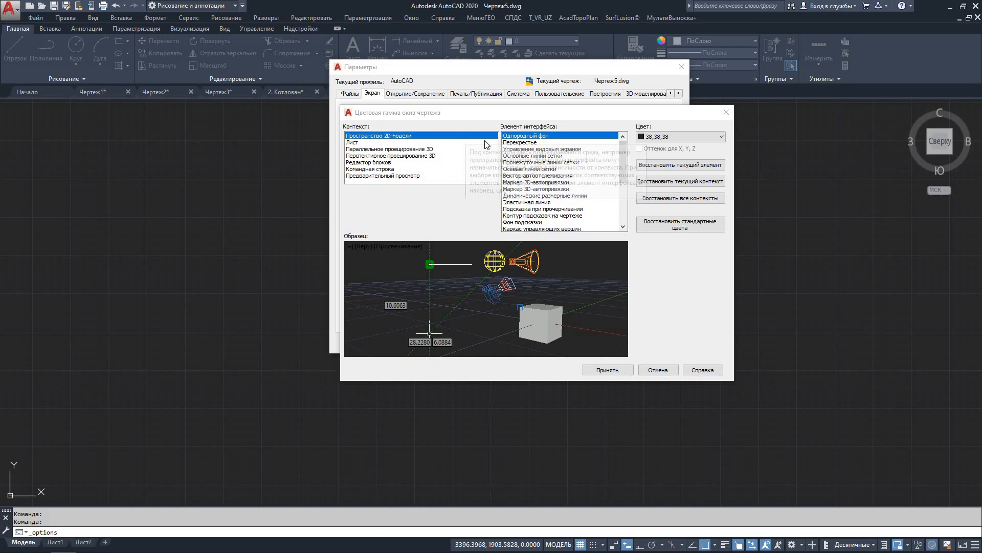
left_click(722, 136)
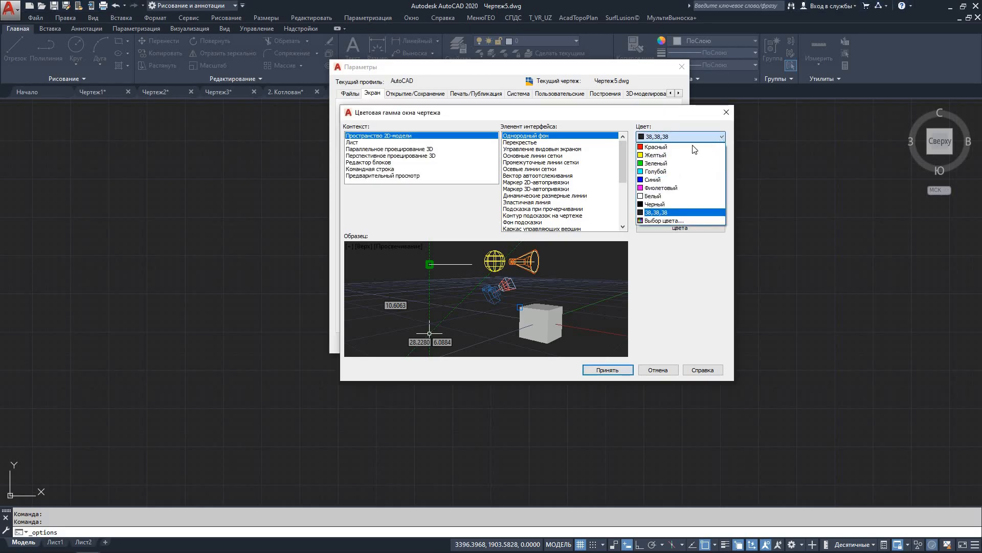
left_click(659, 188)
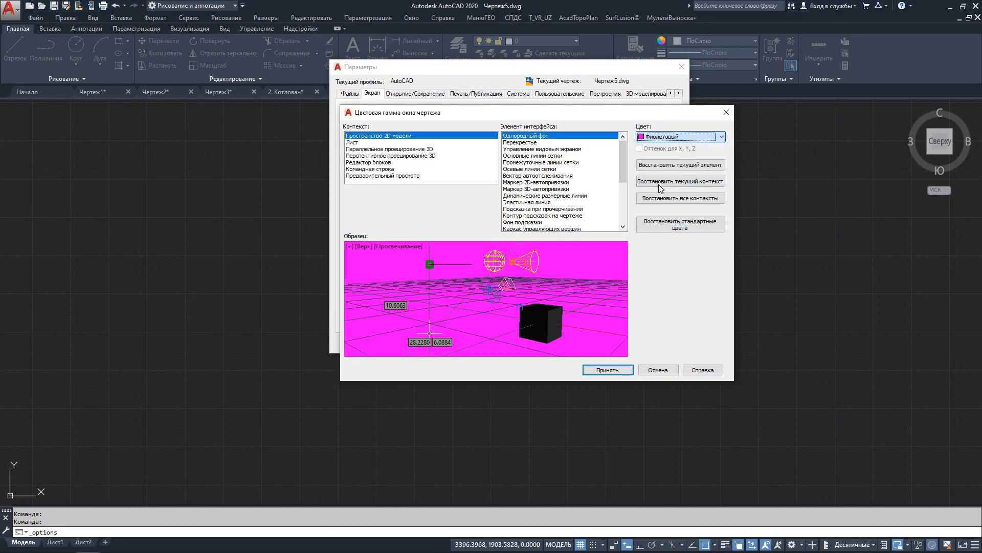
left_click(621, 372)
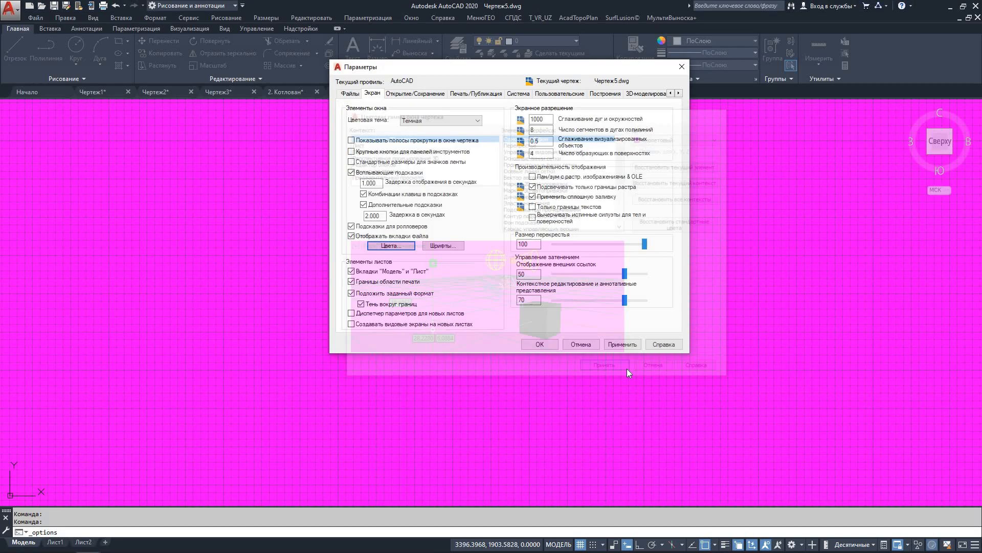
left_click(558, 346)
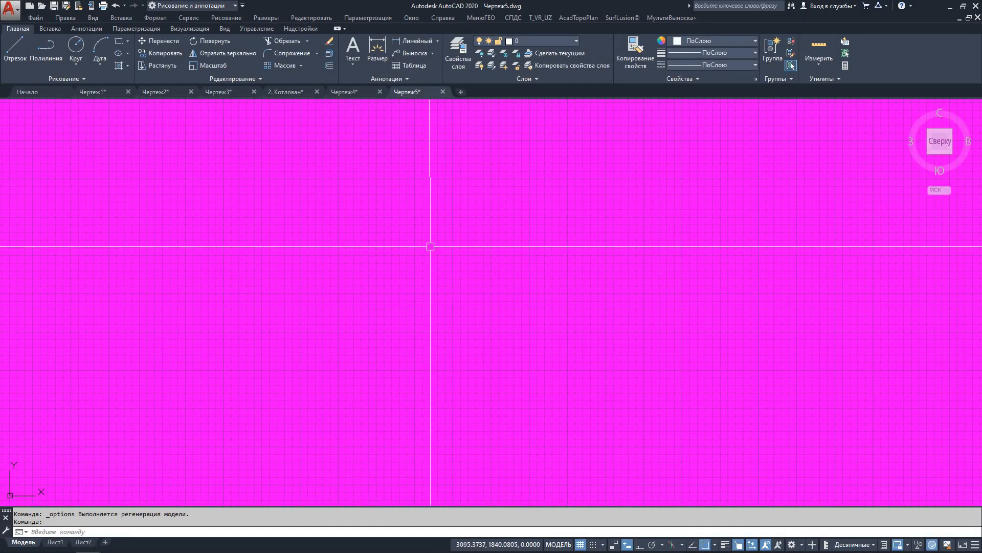
Set the 2D model space background to the near-black custom colour 15,0,15 by lowering the violet's luminance to 3 in the full palette
right_click(486, 240)
left_click(538, 435)
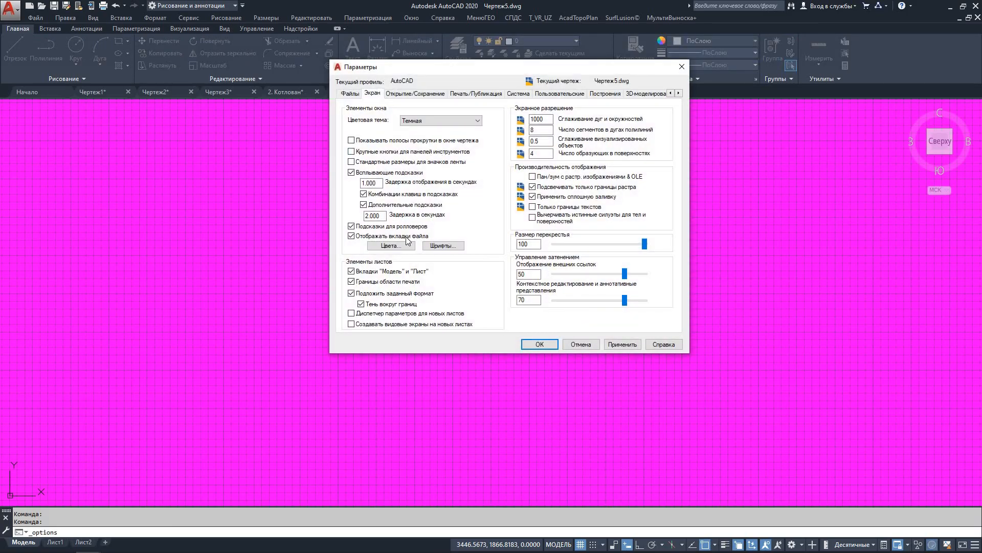
left_click(391, 245)
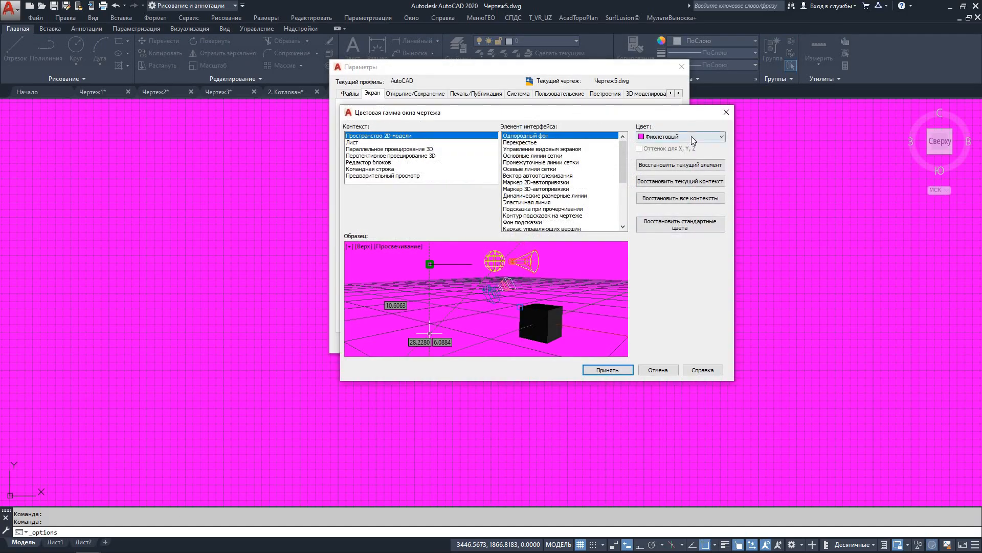
left_click(692, 136)
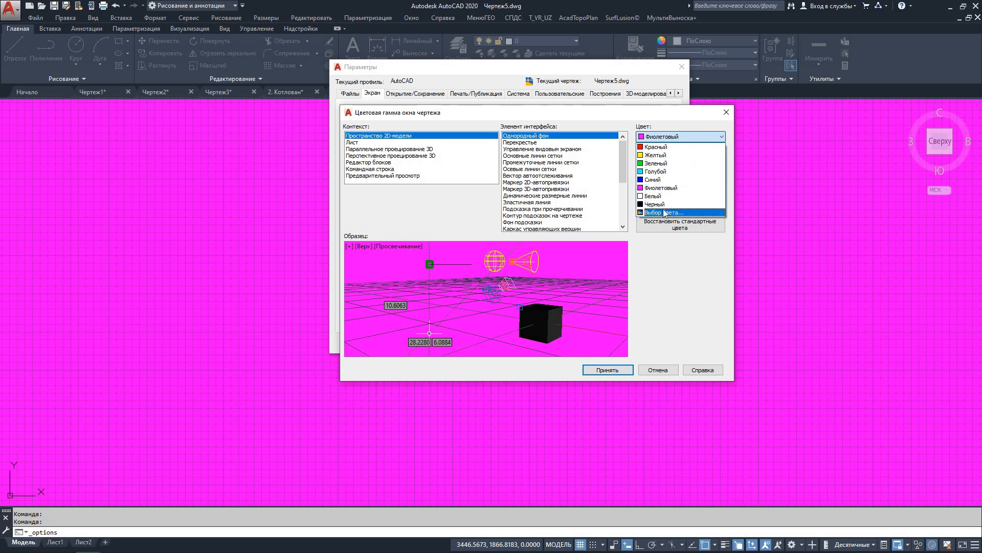
left_click(691, 227)
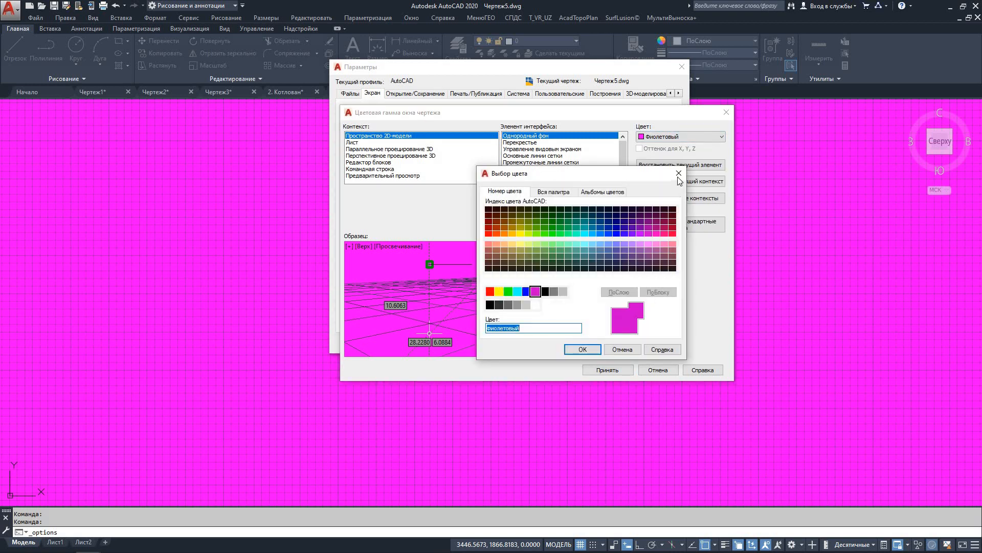
left_click(679, 174)
left_click(687, 137)
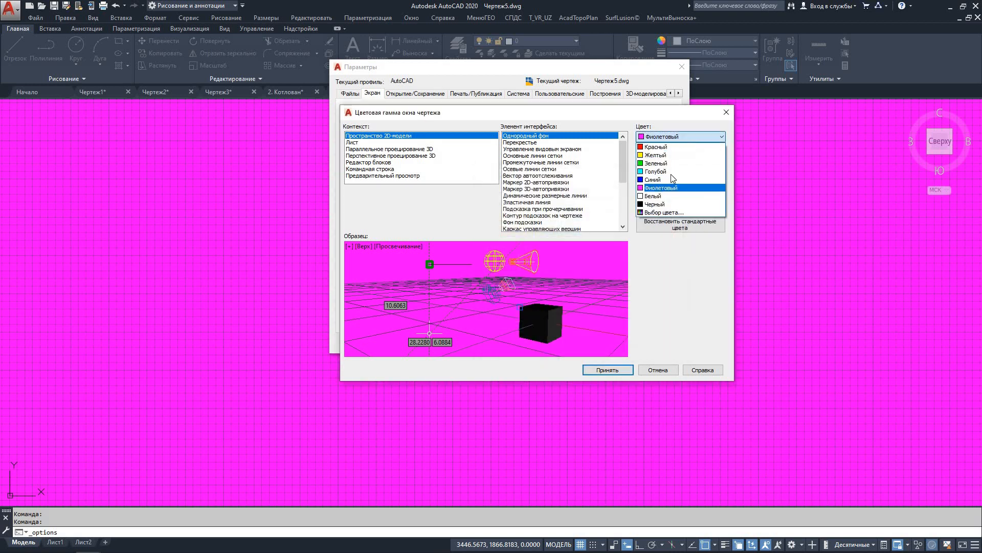
left_click(663, 213)
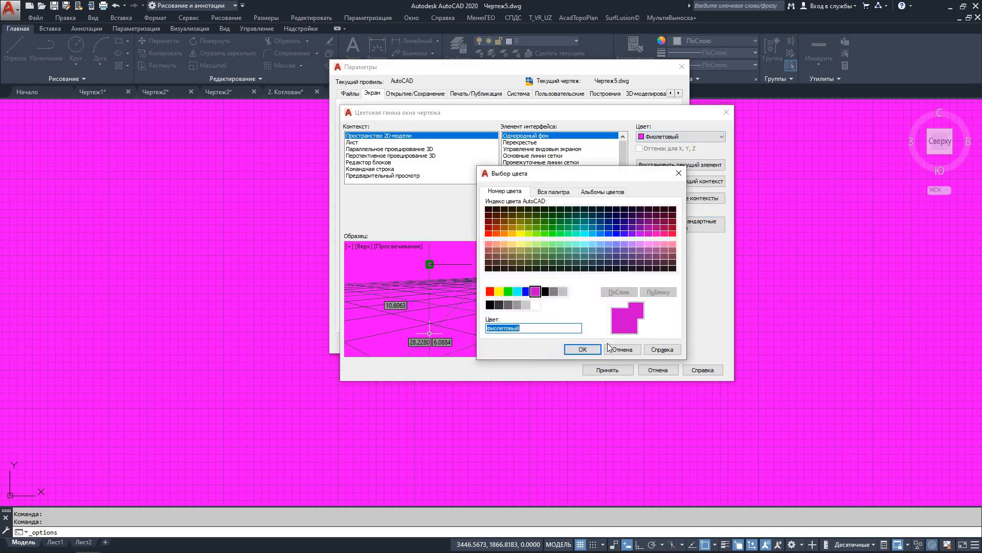
left_click(558, 192)
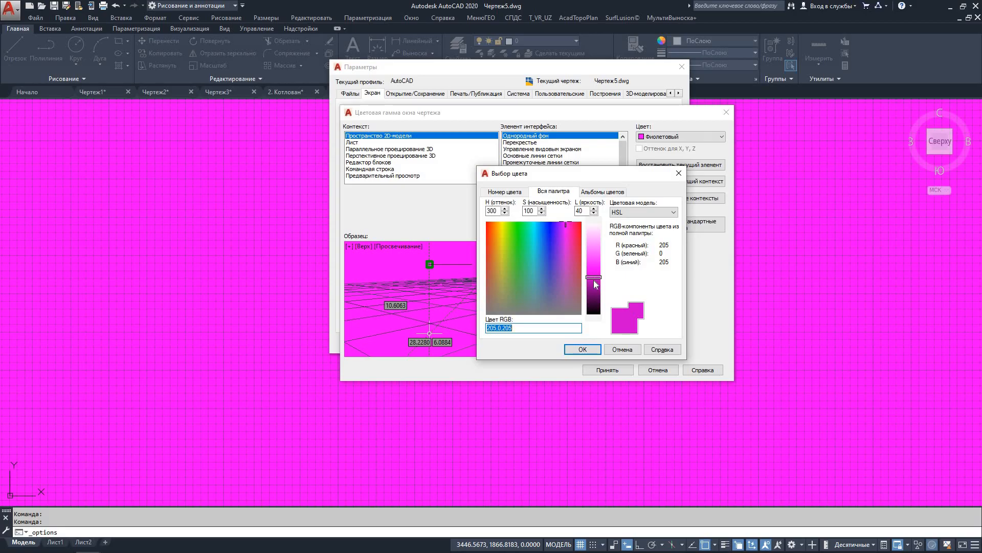
left_click_drag(595, 277, 589, 315)
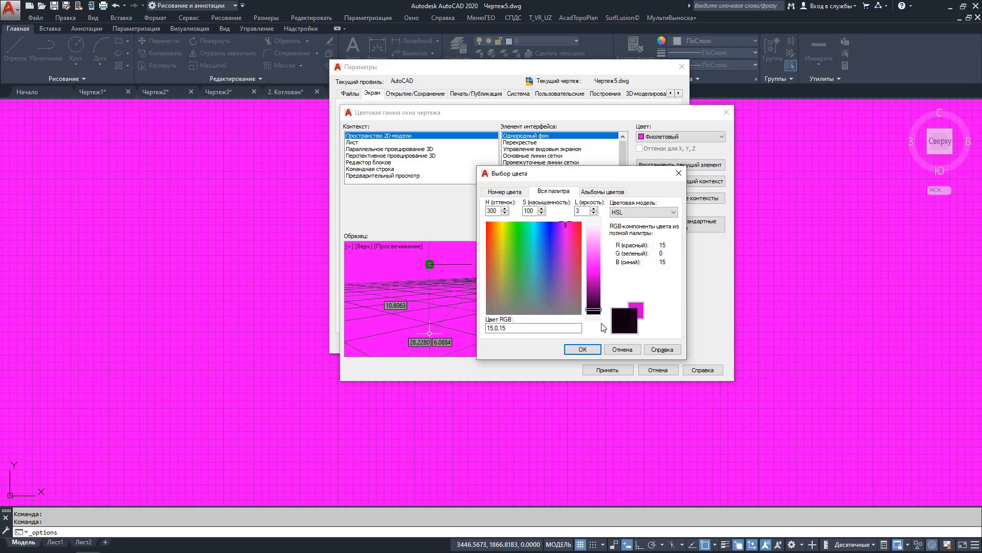
left_click(583, 349)
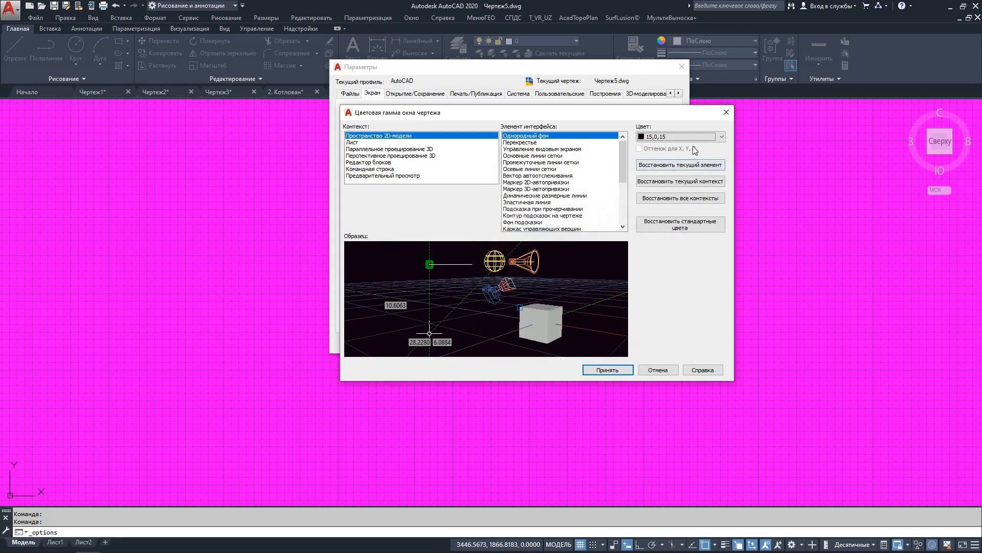
left_click(609, 369)
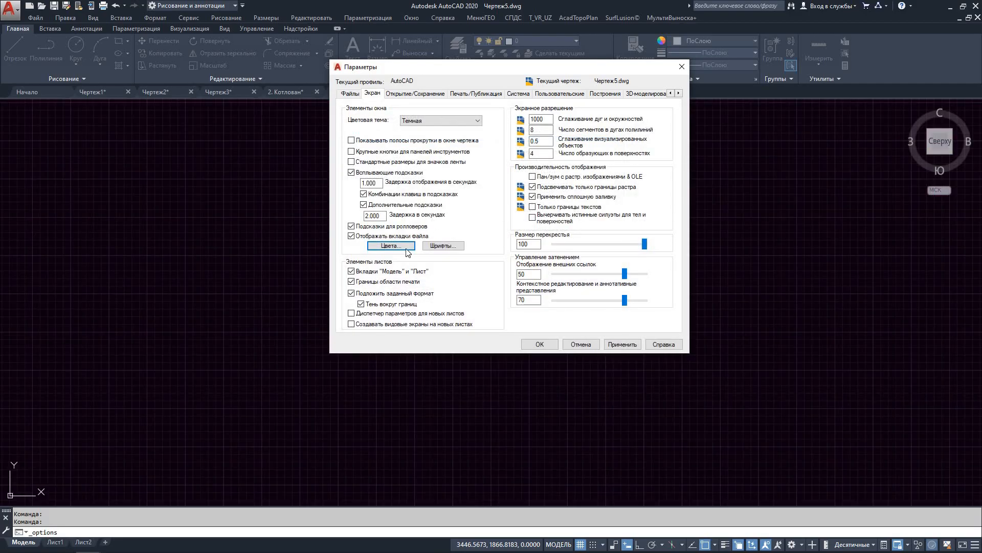
Set the 2D model space background to the custom RGB colour 38,38,38 and accept the options
left_click(721, 138)
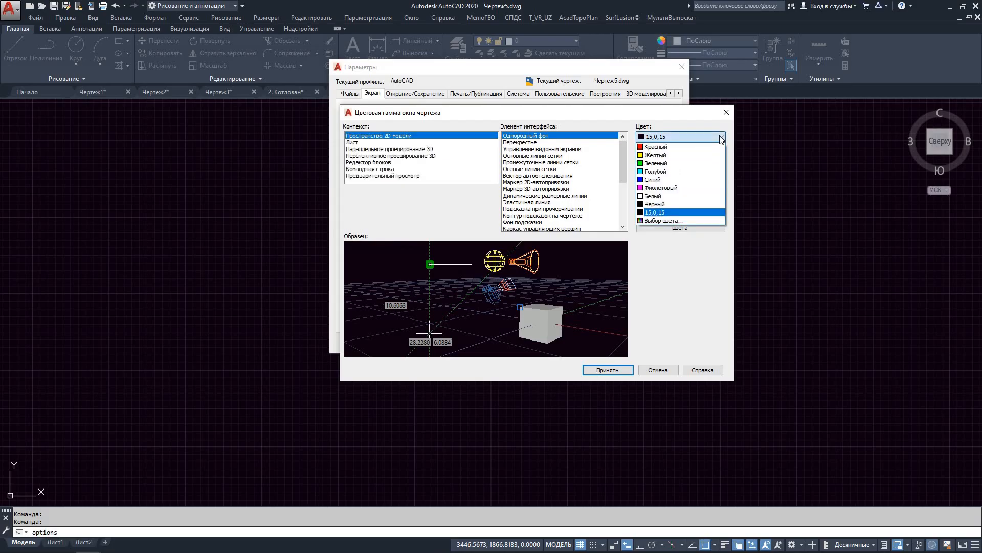
left_click(662, 221)
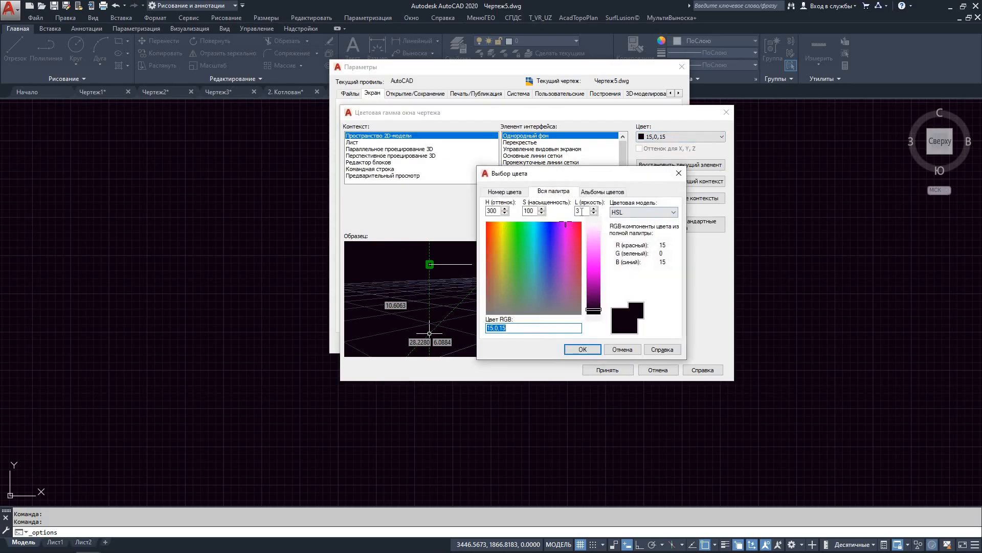
left_click(602, 193)
left_click(565, 193)
left_click(503, 327)
left_click_drag(494, 327, 482, 326)
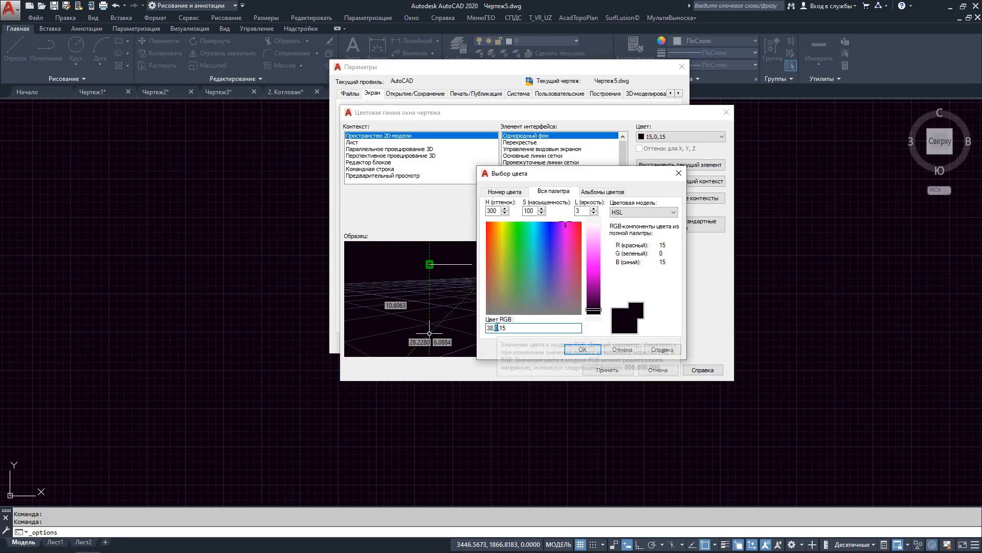
type("38")
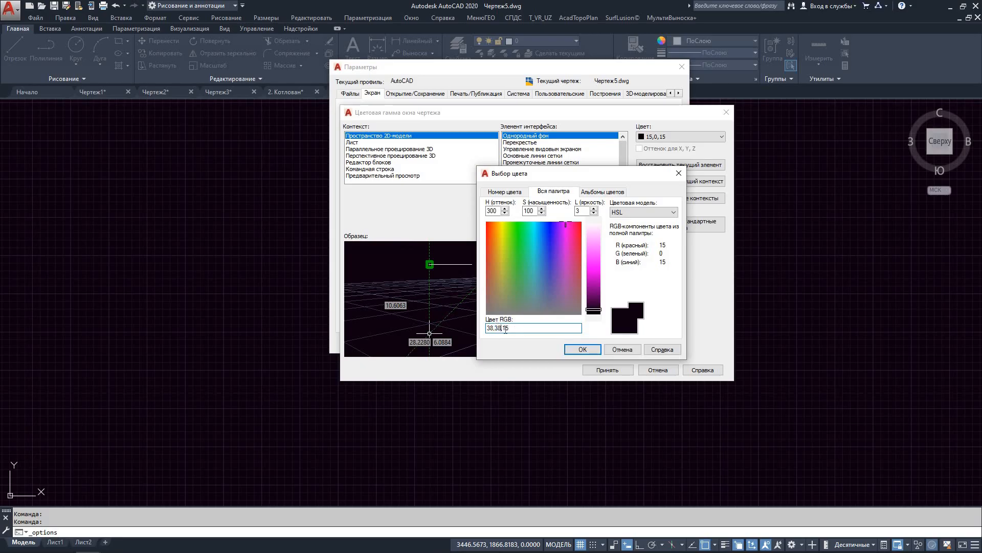
left_click_drag(506, 328, 525, 328)
left_click(581, 350)
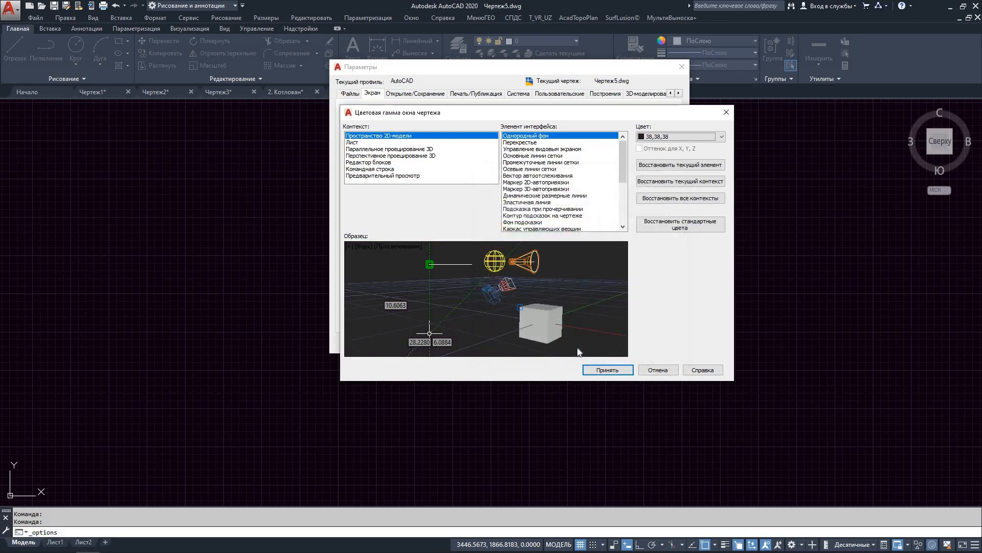
left_click(608, 370)
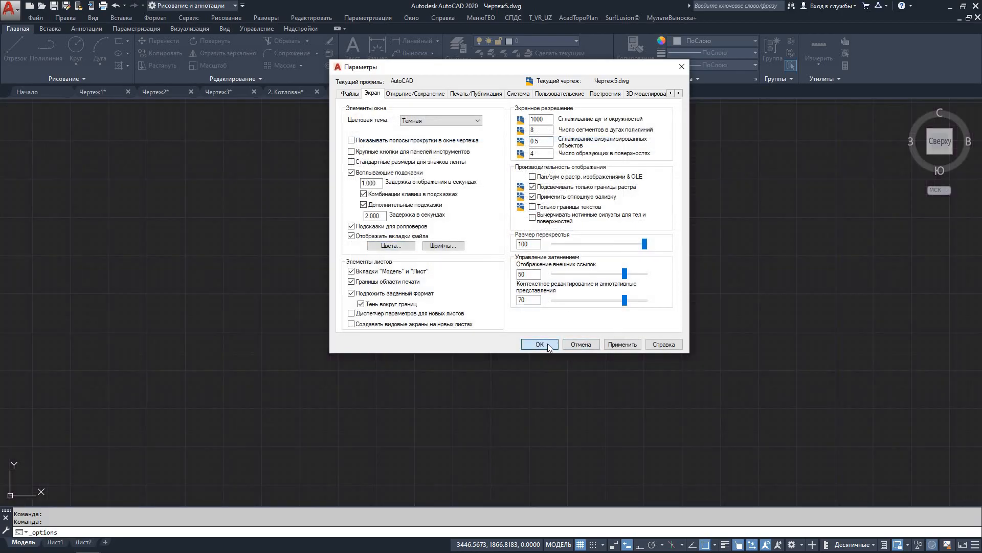
left_click(540, 344)
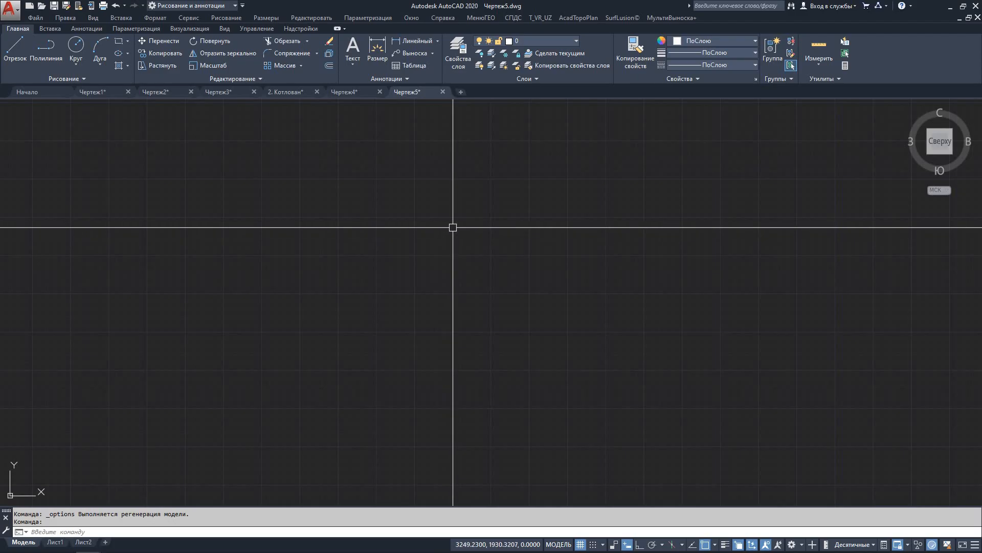
Set the crosshair size to 5 in the display options and apply it
right_click(451, 210)
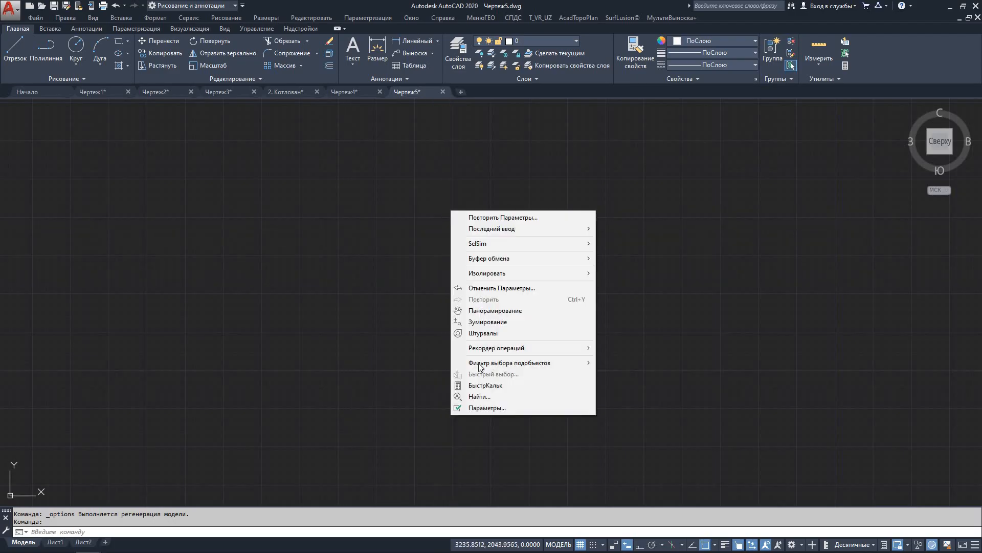
left_click(485, 407)
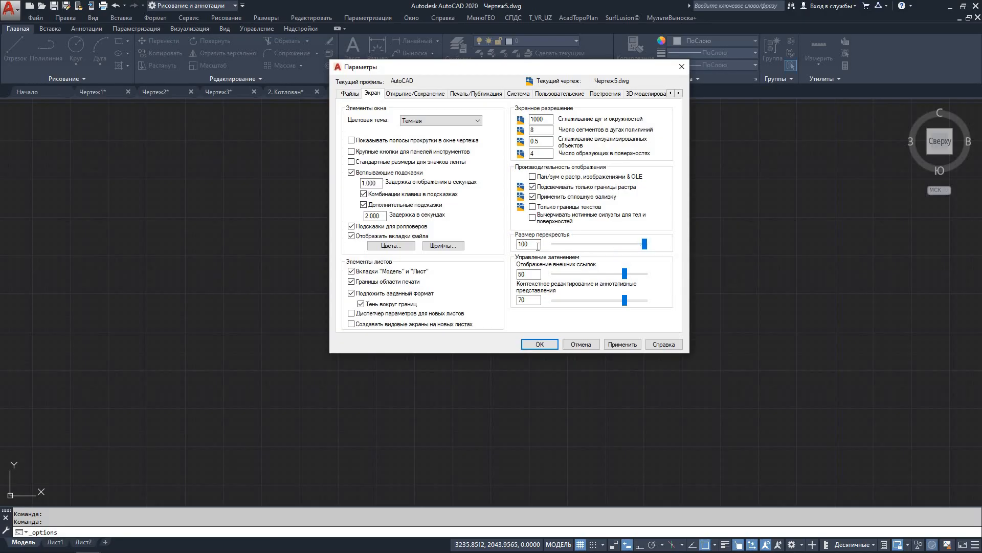
left_click_drag(536, 244, 496, 248)
type("5")
left_click(600, 344)
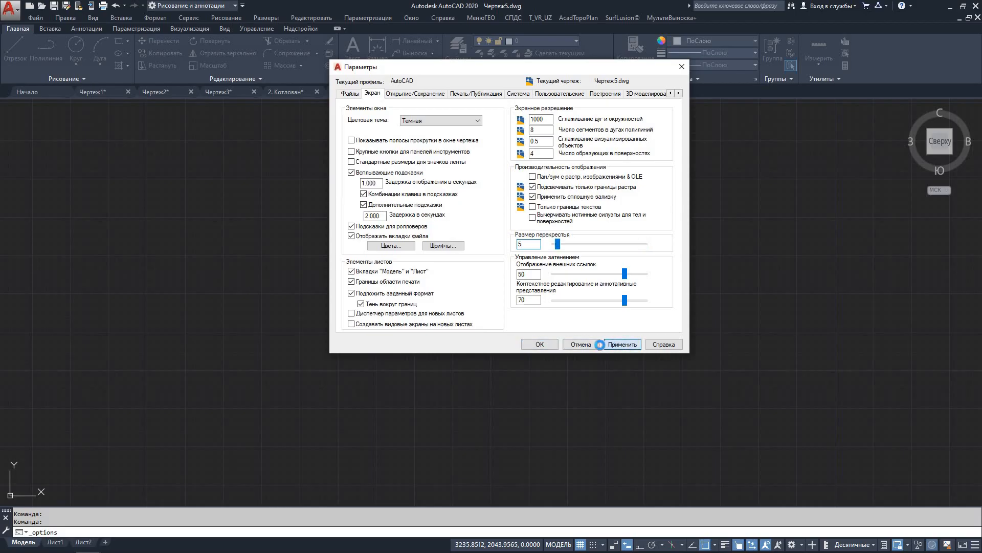
left_click(540, 344)
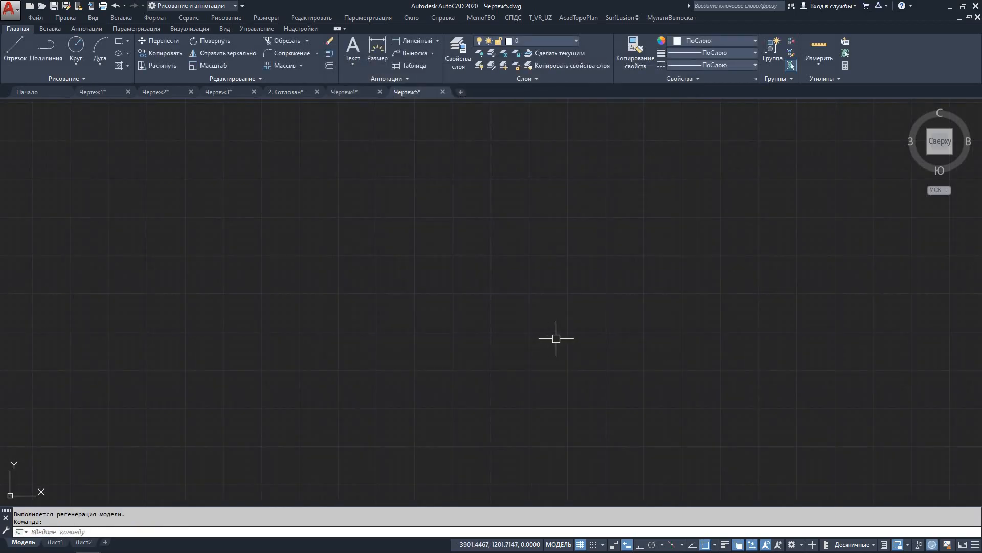
Raise the crosshair size to its maximum in the display options so that it spans the whole drawing area
right_click(548, 238)
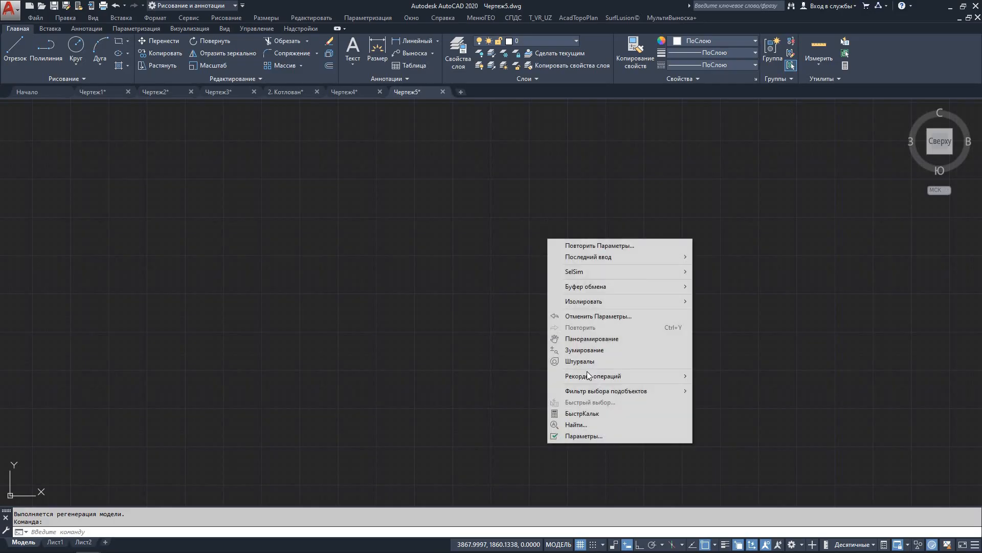
left_click(601, 439)
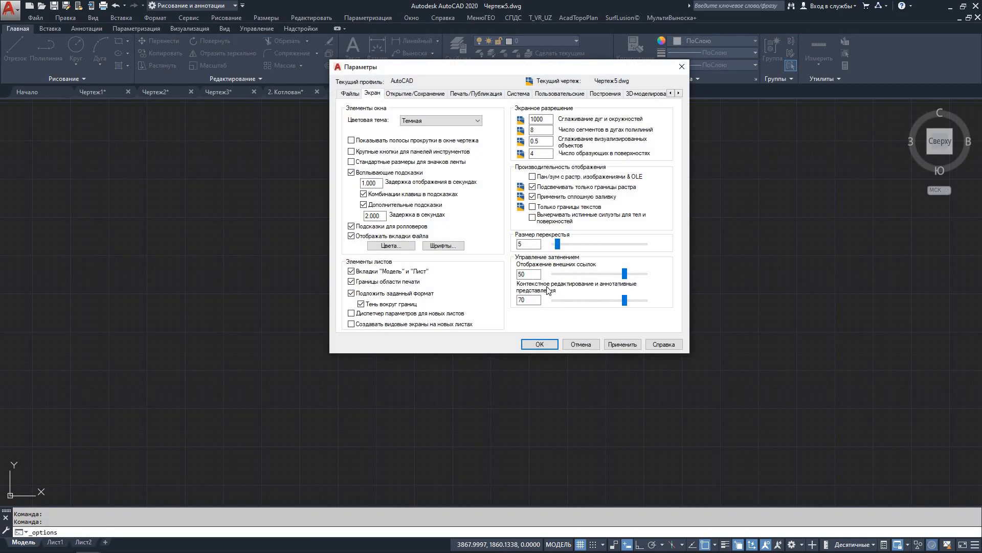
left_click_drag(558, 244, 645, 245)
left_click(540, 344)
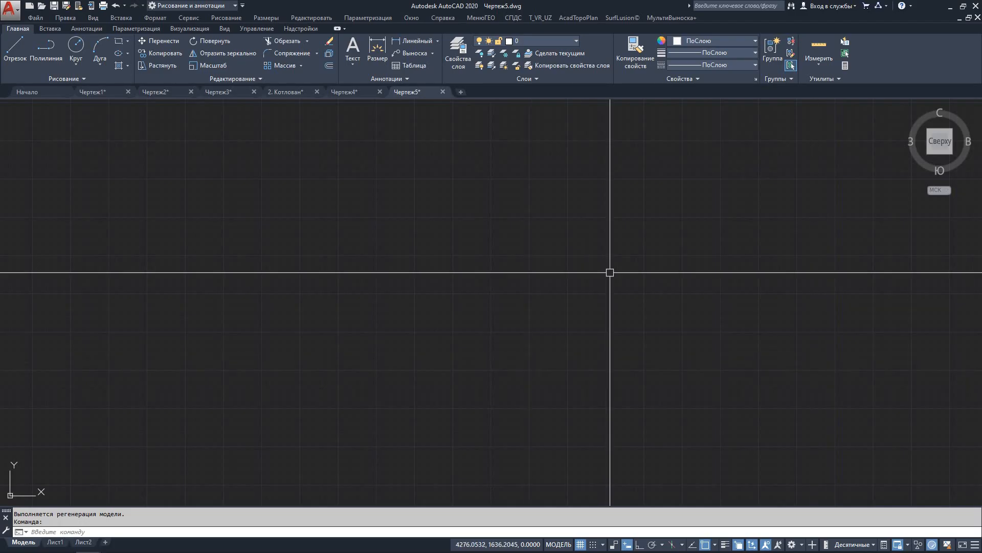
Switch to the Янги folder in File Explorer and select the backup file 1. Разбивка.bak and the drawing 1. Разбивка in turn
left_click(948, 7)
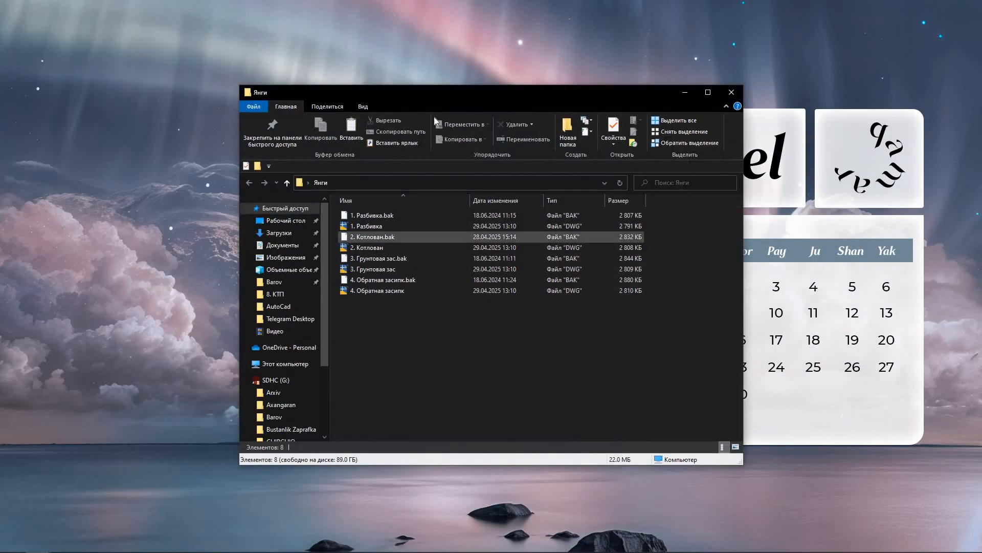
left_click_drag(474, 93, 604, 93)
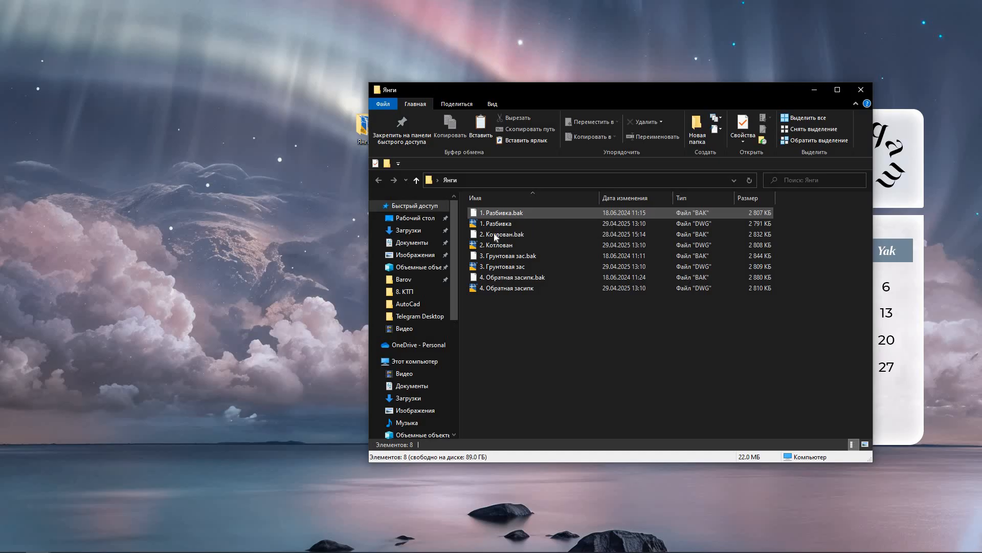
left_click(516, 214)
left_click(499, 225)
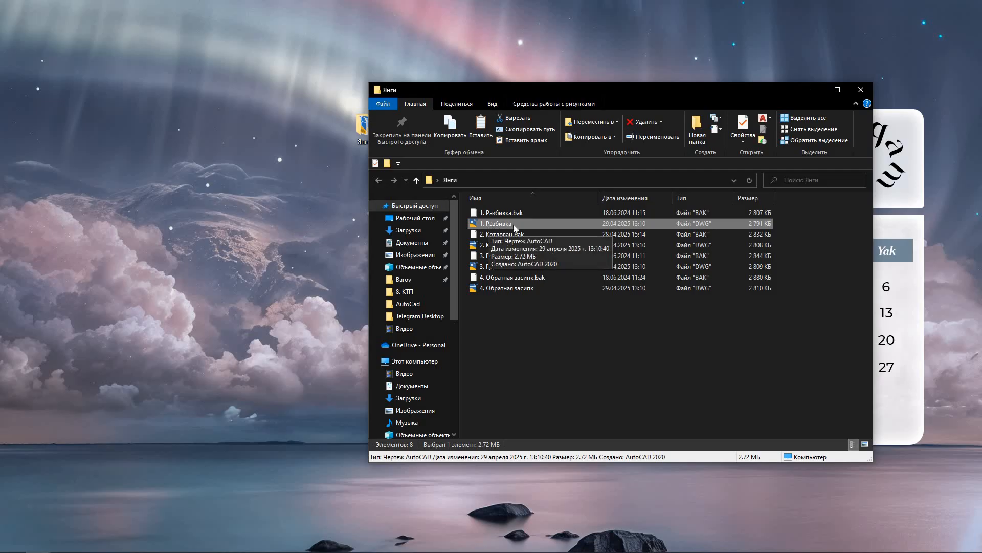
Rename the backup file 1. Разбивка.bak with the extension dwg, accepting the extension change and the suggested name 1. Разбивка (2).dwg
left_click(517, 213)
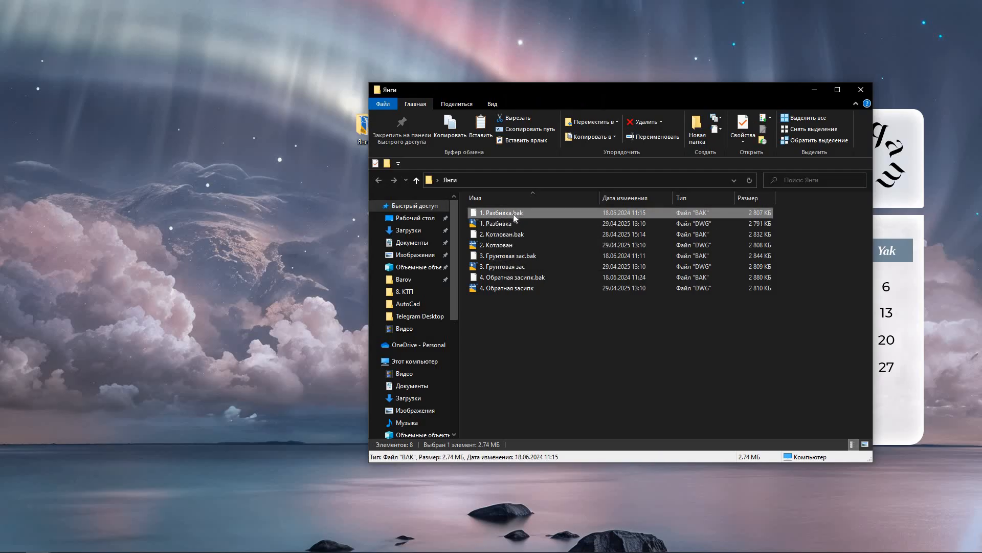
left_click(515, 214)
left_click_drag(514, 214, 532, 214)
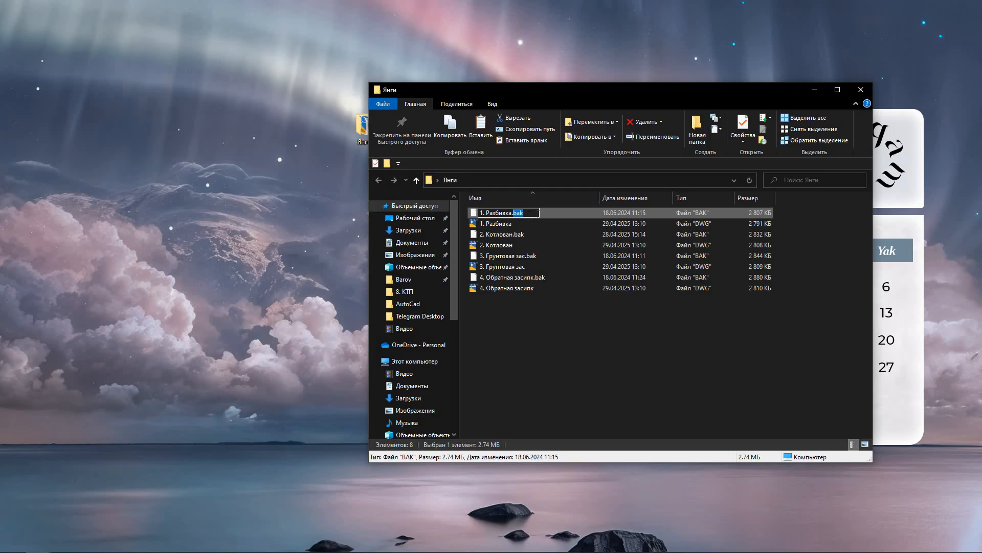
type("вцп")
key("BackSpace")
key("BackSpace")
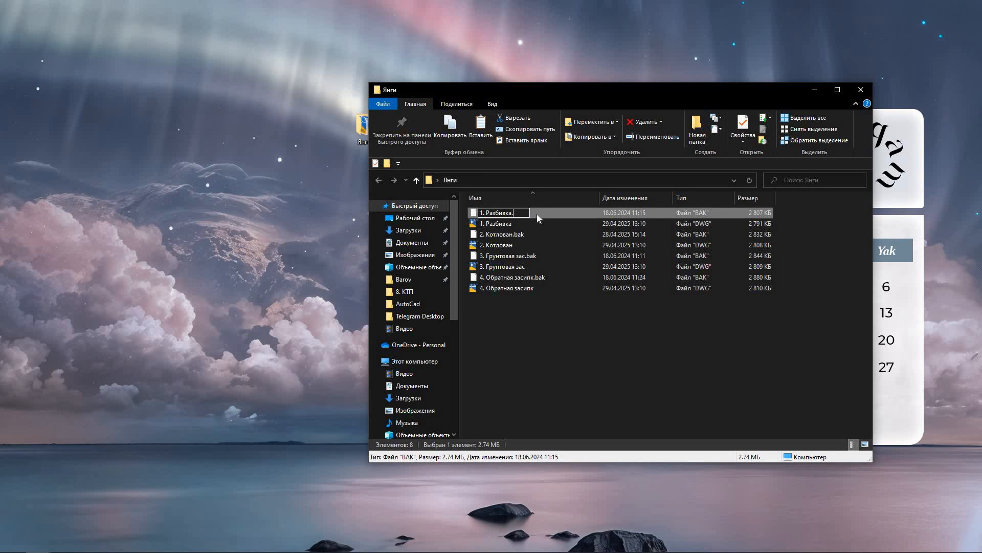
type("dw")
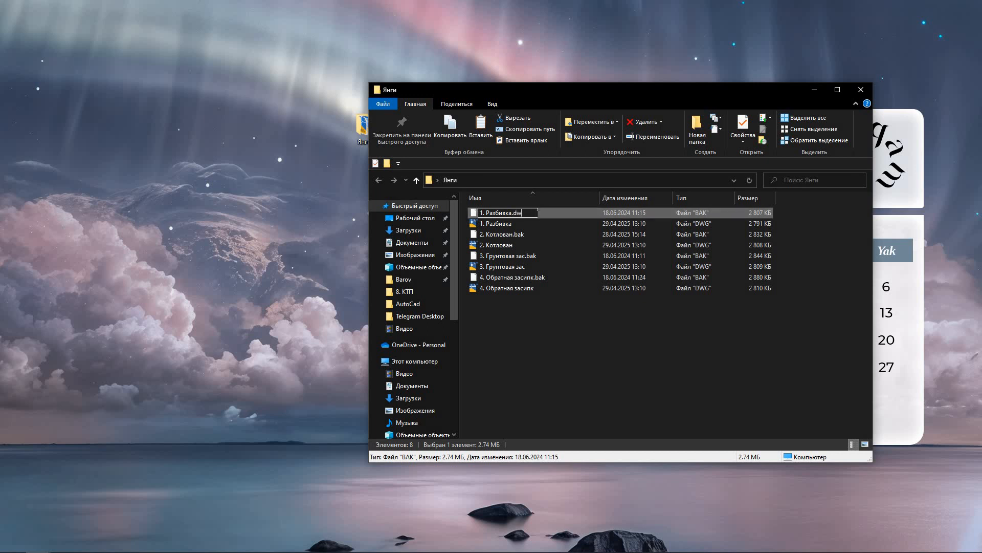
type("g")
key("Return")
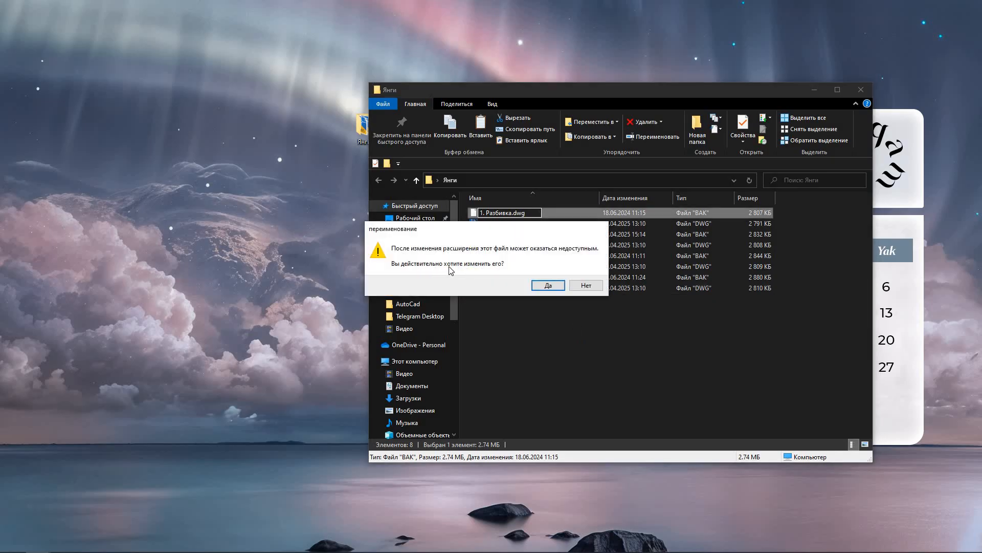
left_click(546, 285)
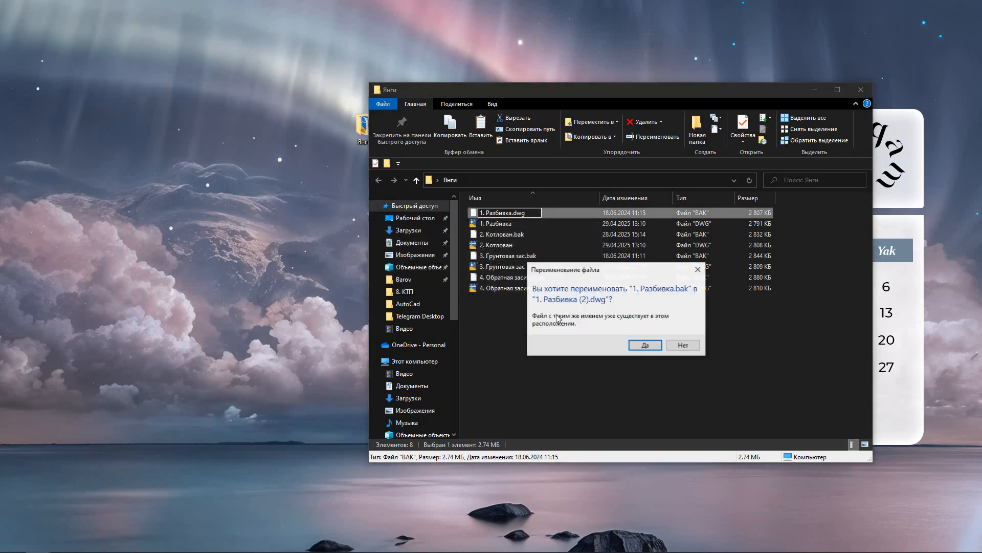
left_click(645, 346)
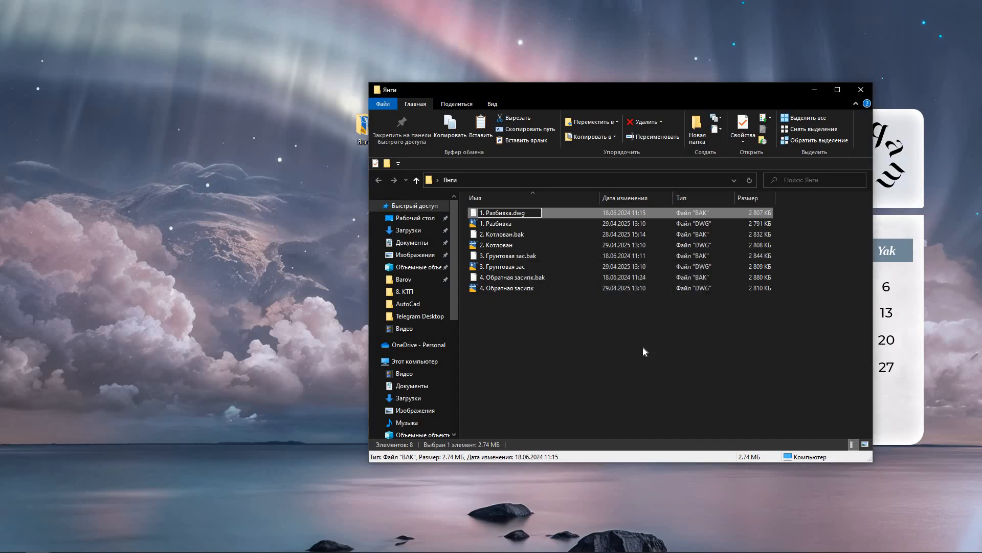
Open the drawing 1. Разбивка (2) from the Янги folder in AutoCAD and view all its contents
left_click(492, 224)
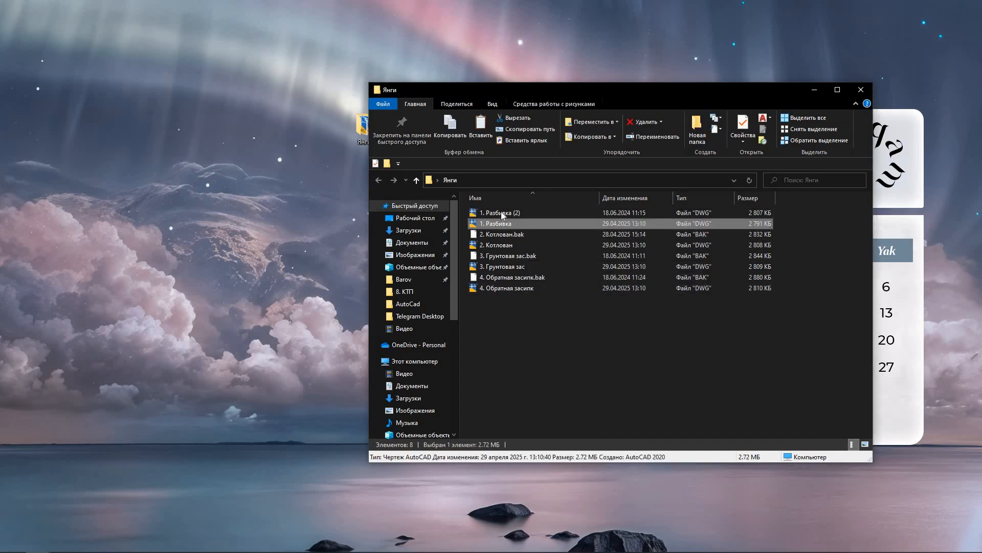
left_click(501, 213)
double_click(502, 213)
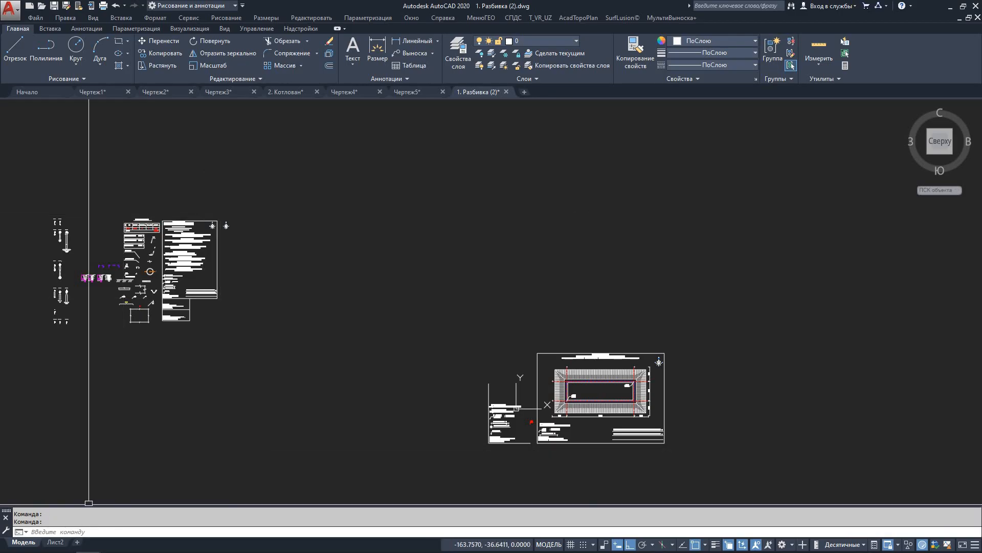
scroll(348, 383, "down", 4)
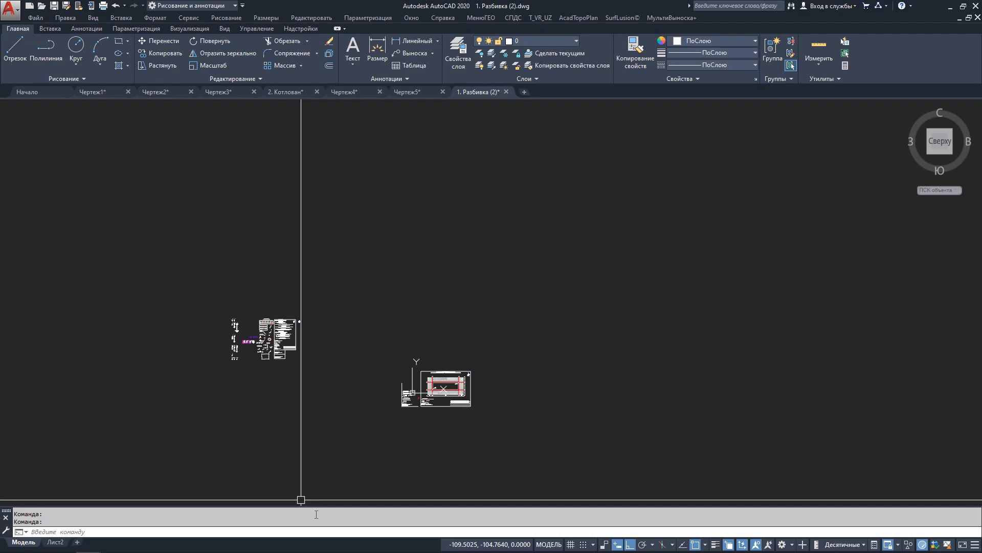
Float the command line window and dock it back below the drawing area, and also hide it and show it again
mouse_move(7, 511)
left_mouse_down()
mouse_move(21, 503)
mouse_move(17, 525)
mouse_move(119, 500)
left_mouse_up()
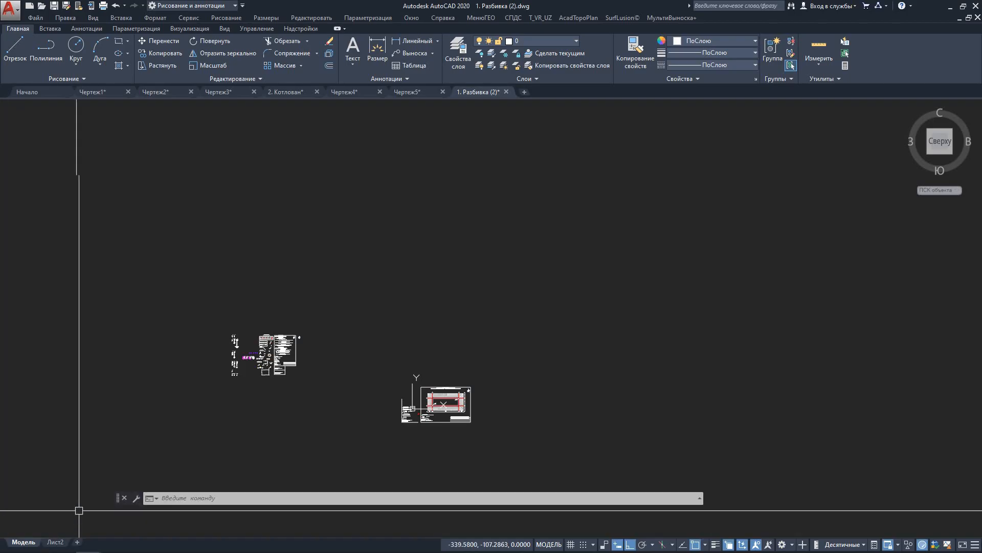
left_click_drag(119, 499, 106, 541)
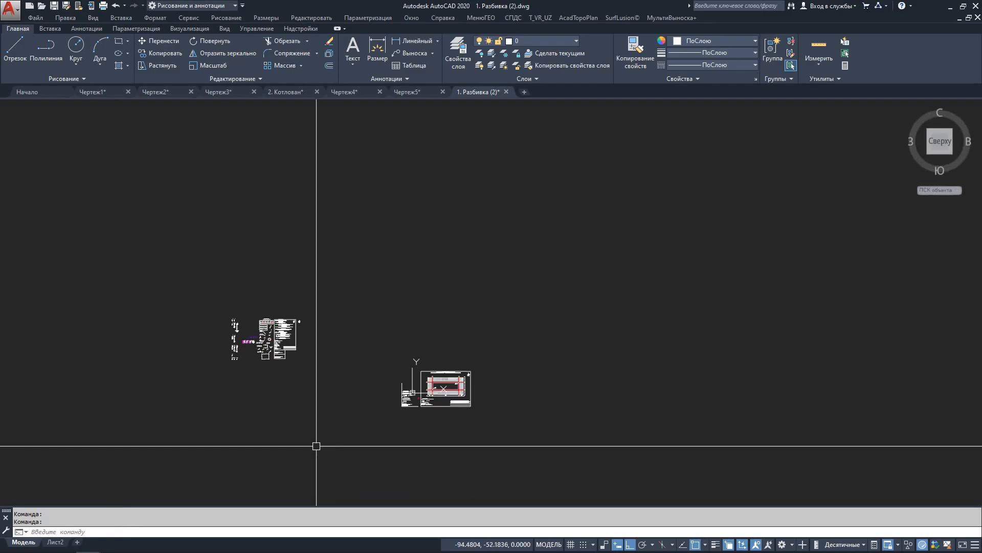
key("ctrl+9")
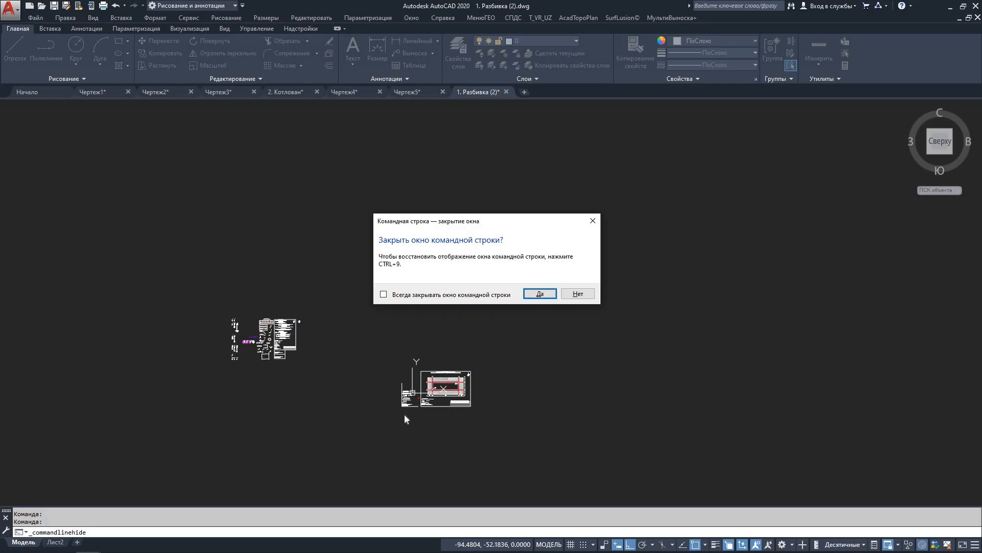
left_click(538, 293)
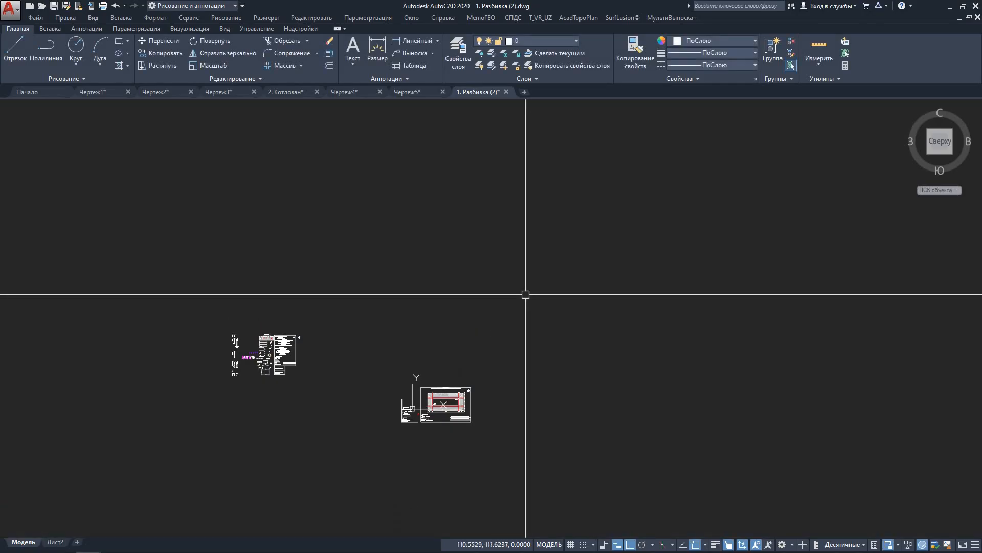
key("ctrl+9")
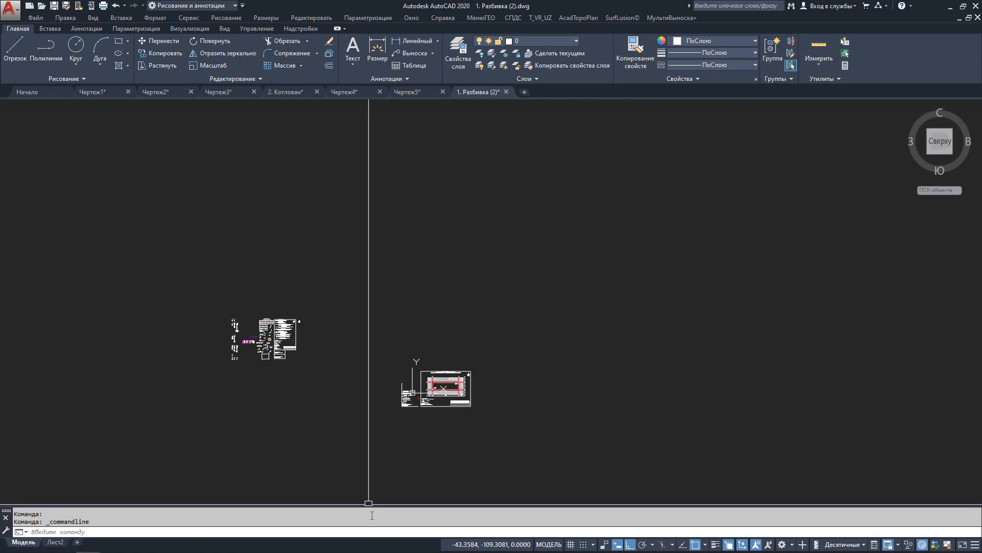
Draw a circle by centre and radius with a radius of 10 in the empty area beside the existing drawings
left_click(46, 51)
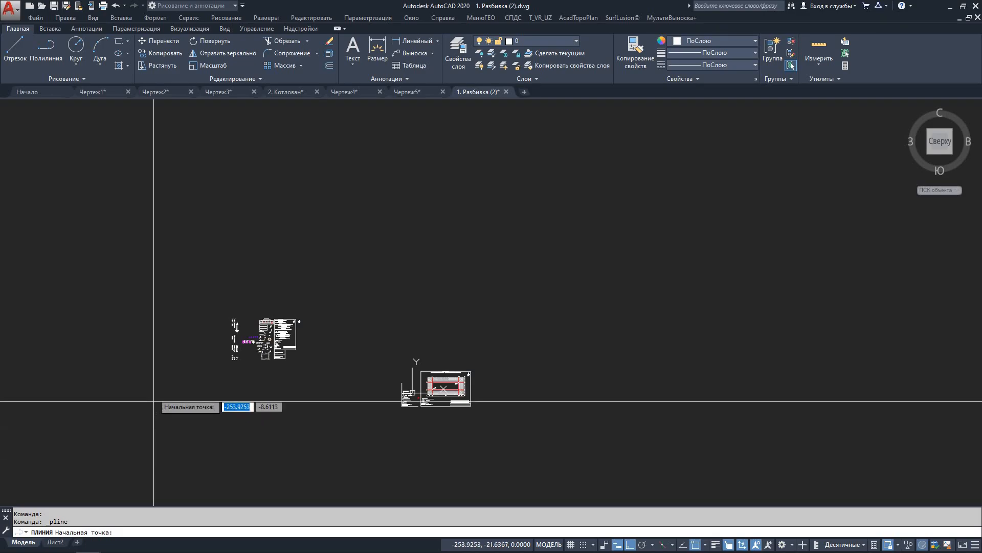
key("Escape")
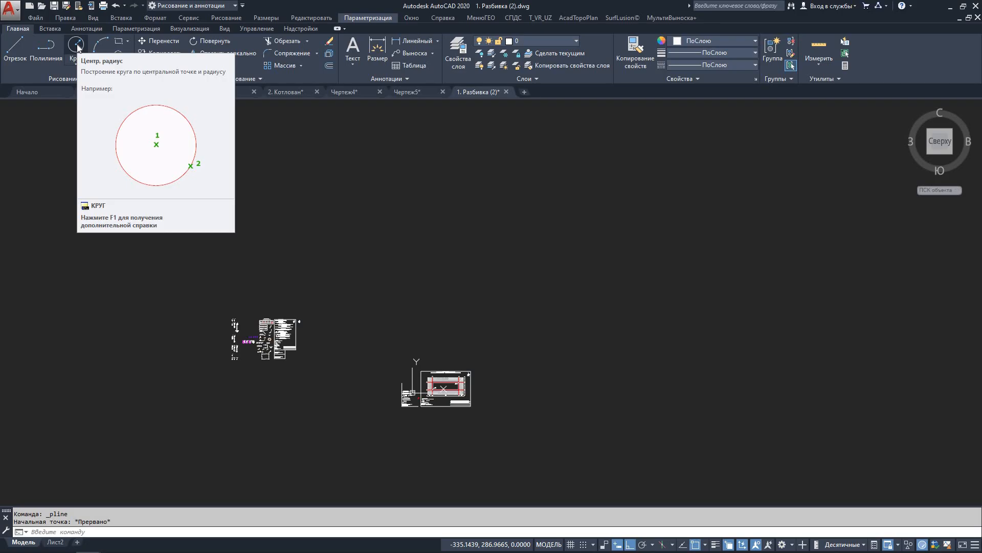
left_click(76, 46)
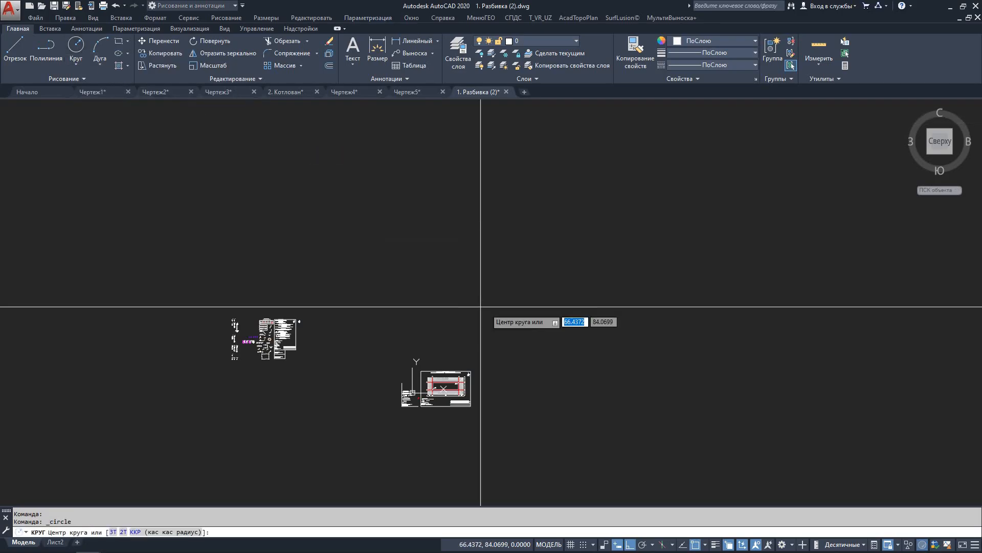
scroll(549, 326, "up", 7)
middle_click_drag(556, 323, 467, 335)
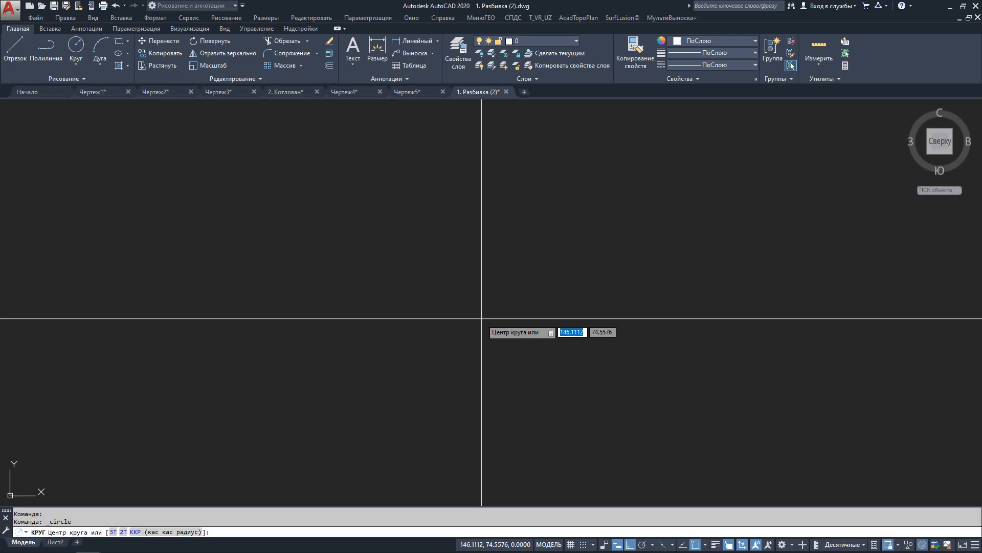
left_click(482, 319)
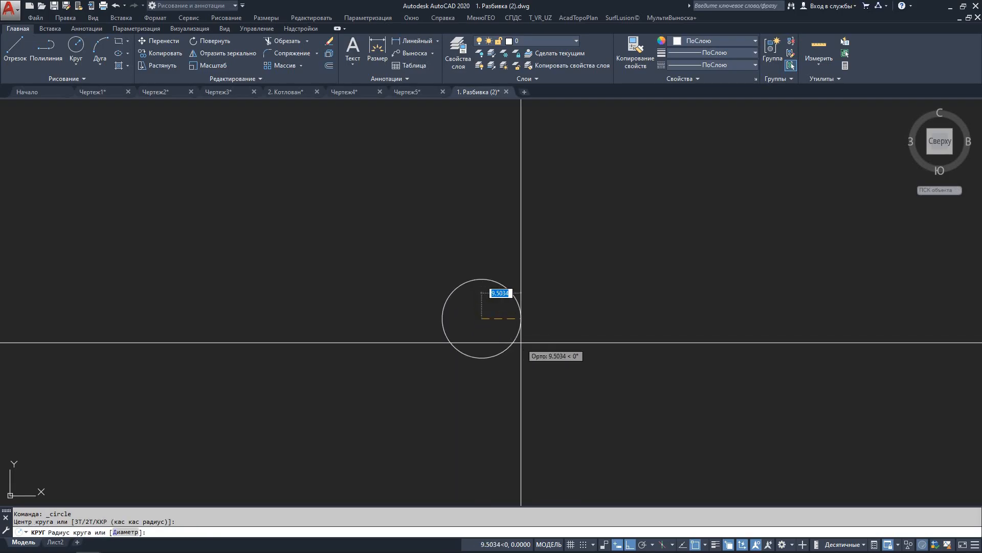
type("10")
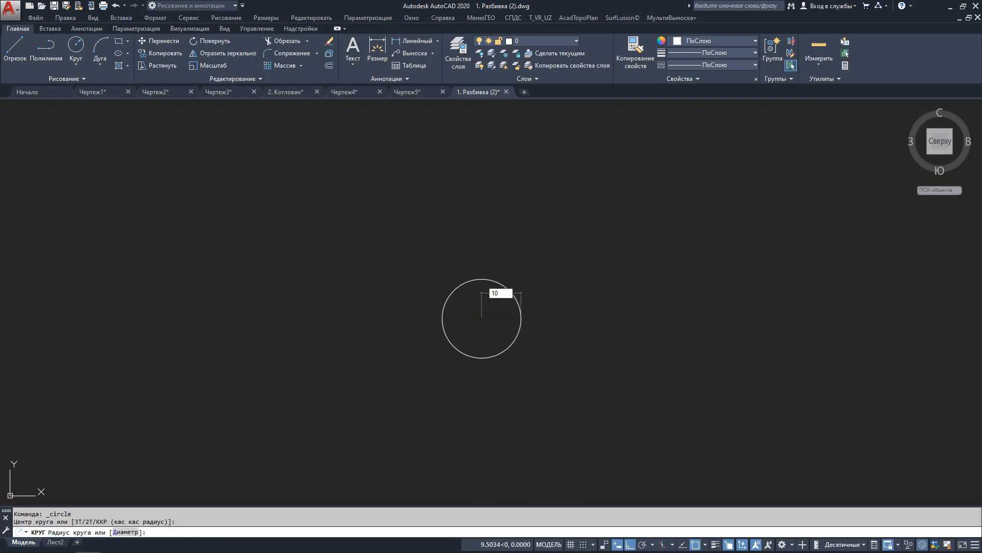
key("Return")
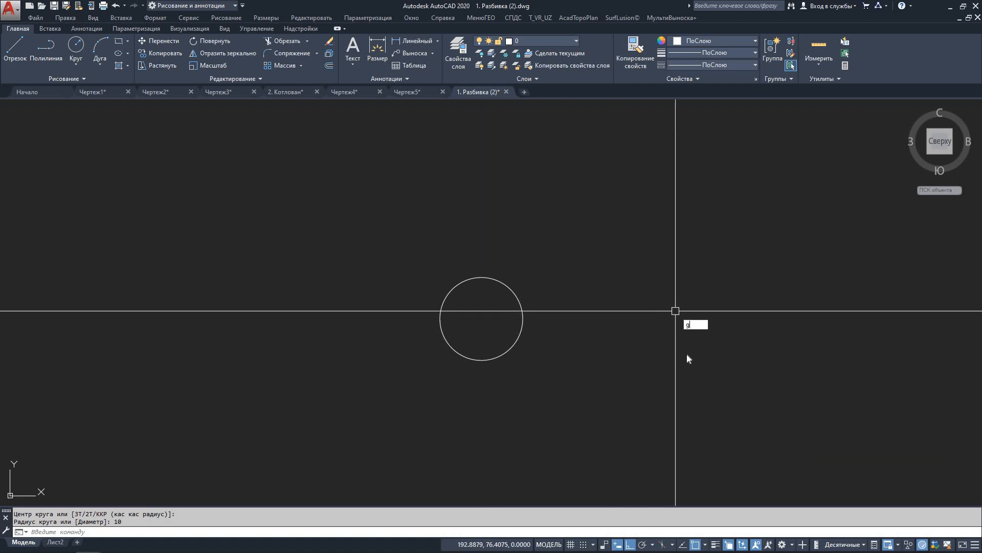
Draw a horizontal polyline with a single 10-unit segment to the right of the circle, with Ortho mode on
key("Escape")
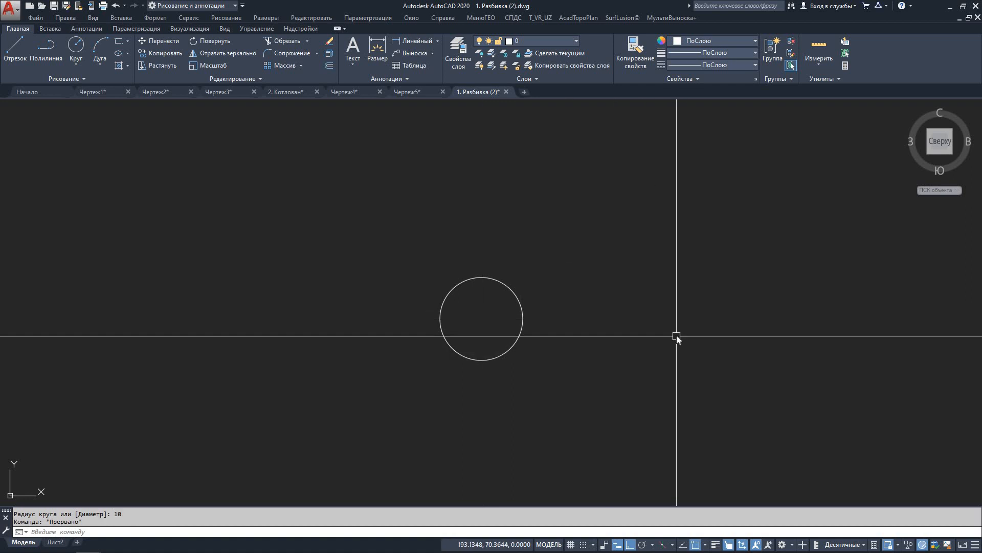
left_click(669, 351)
type("п")
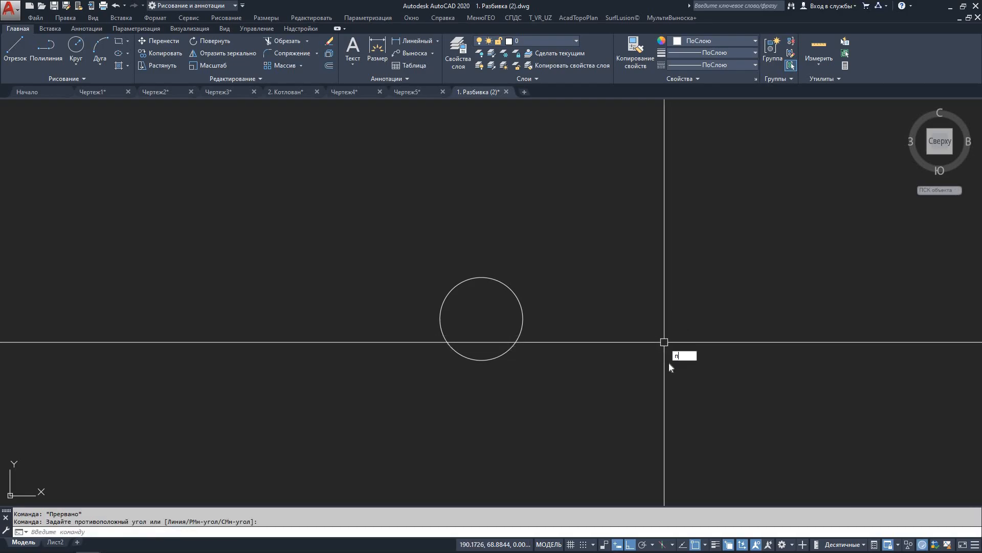
type("л")
key("Return")
left_click(659, 326)
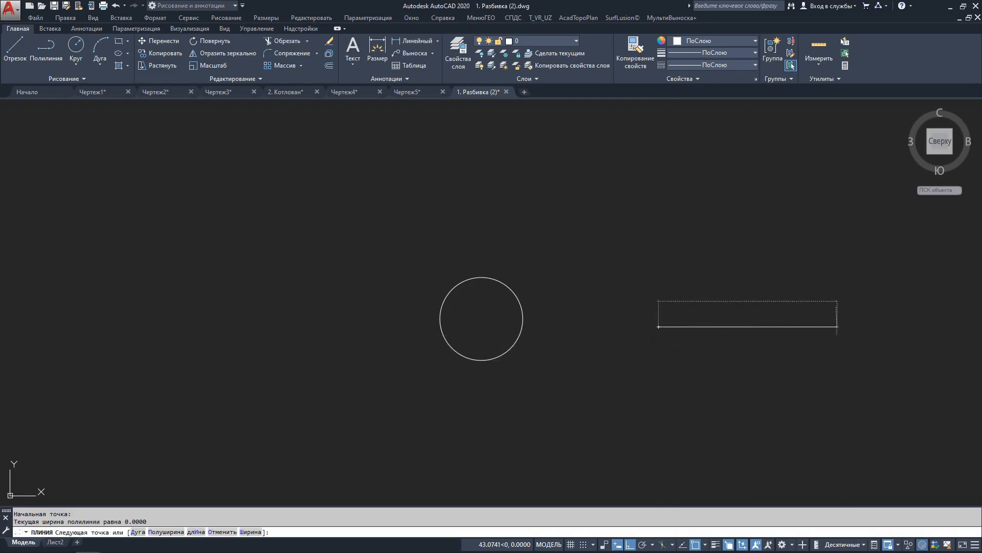
left_click(838, 327)
key("ctrl+z")
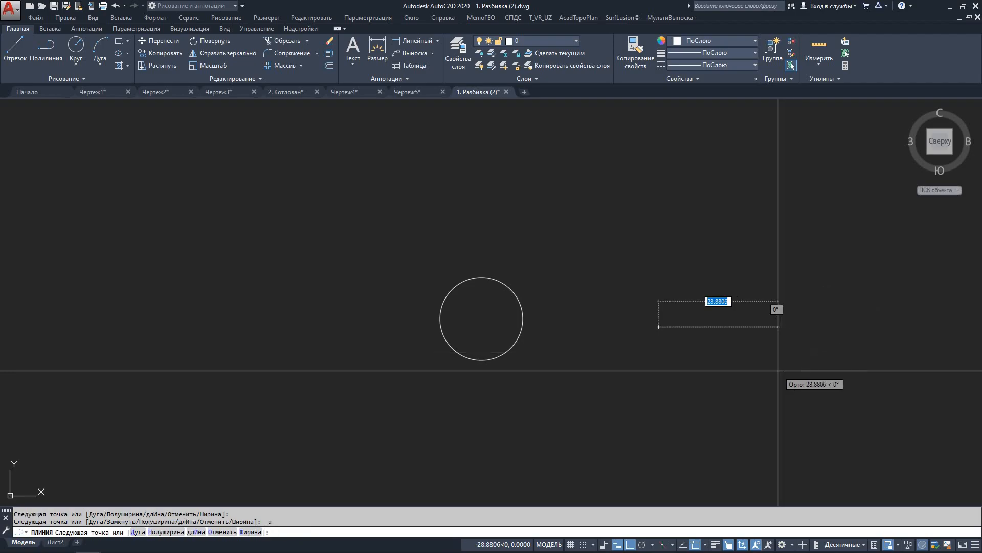
key("F8")
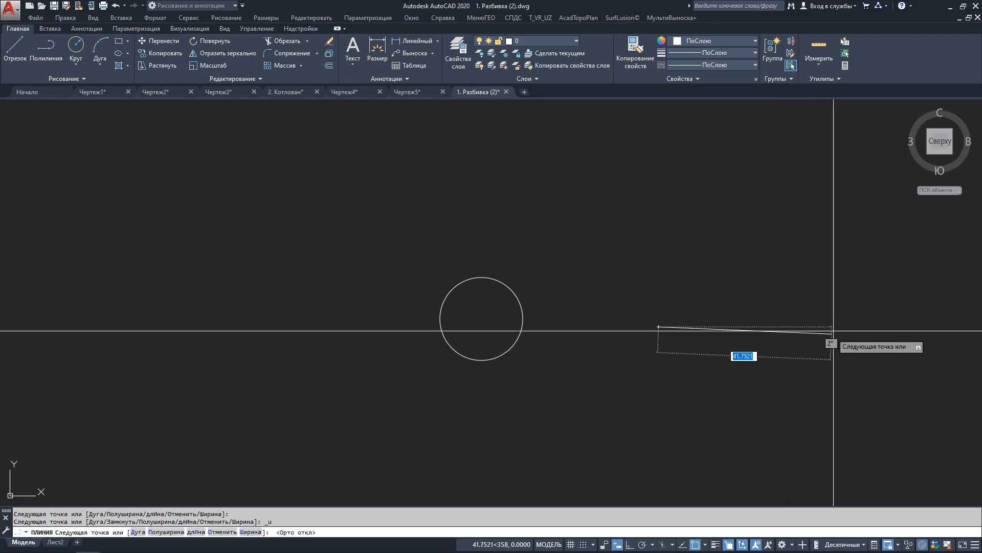
key("F8")
type("10")
key("Return")
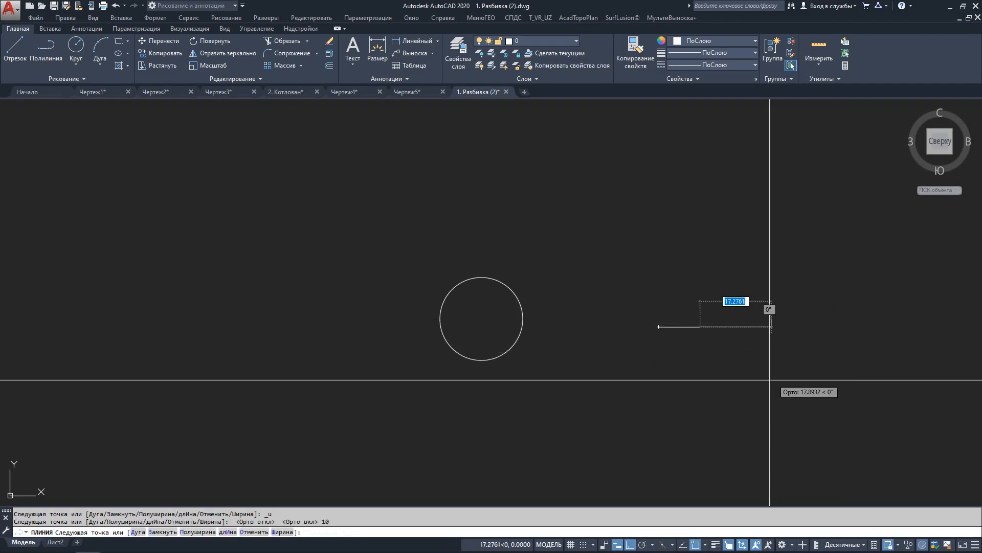
key("Escape")
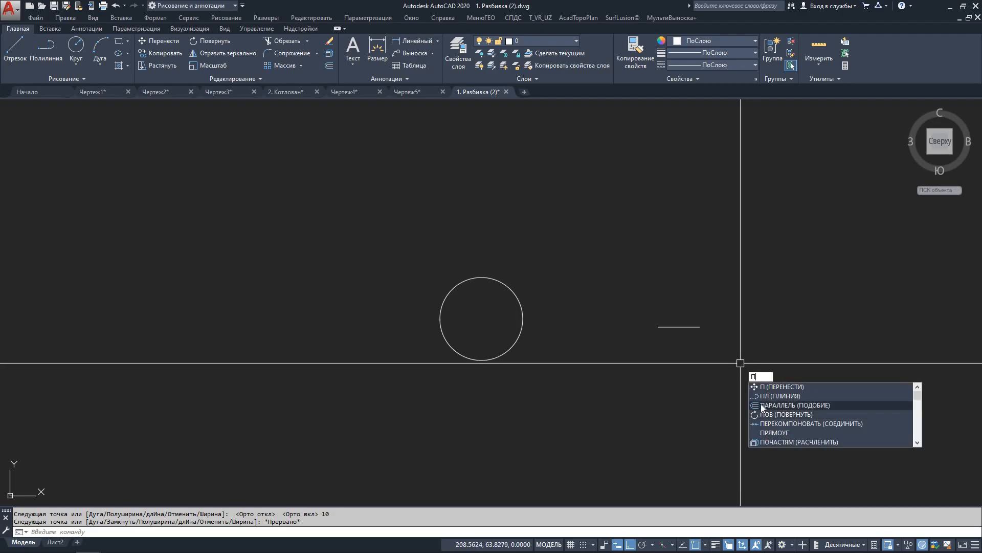
Offset the short horizontal polyline downward by a distance of 5
left_click(760, 405)
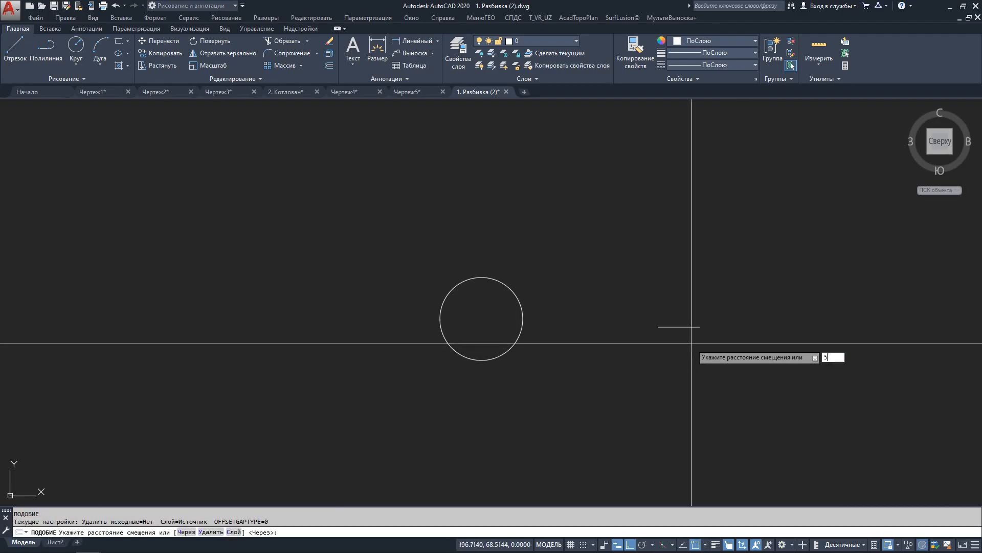
type("5")
key("Return")
left_click(670, 326)
left_click(668, 346)
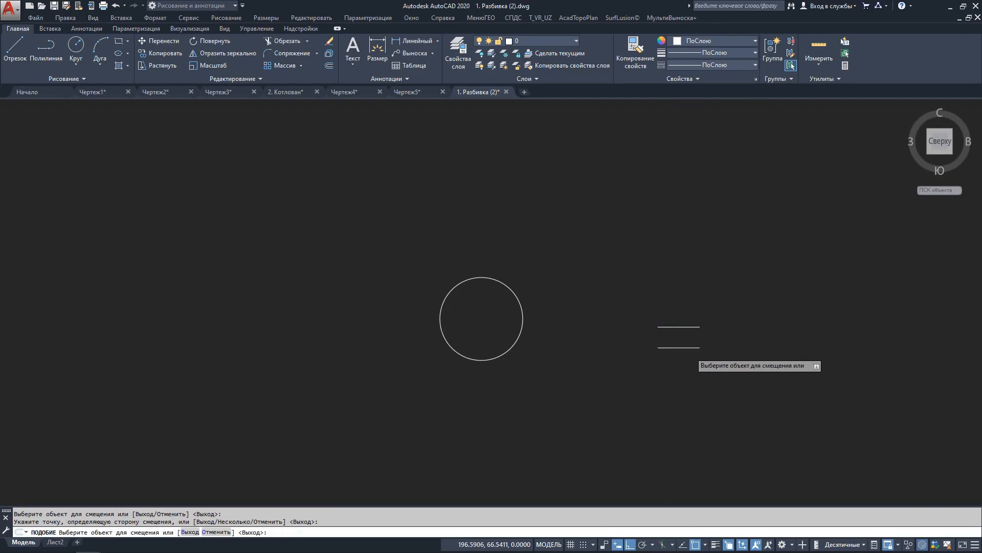
scroll(692, 352, "up", 6)
key("Escape")
scroll(777, 308, "down", 6)
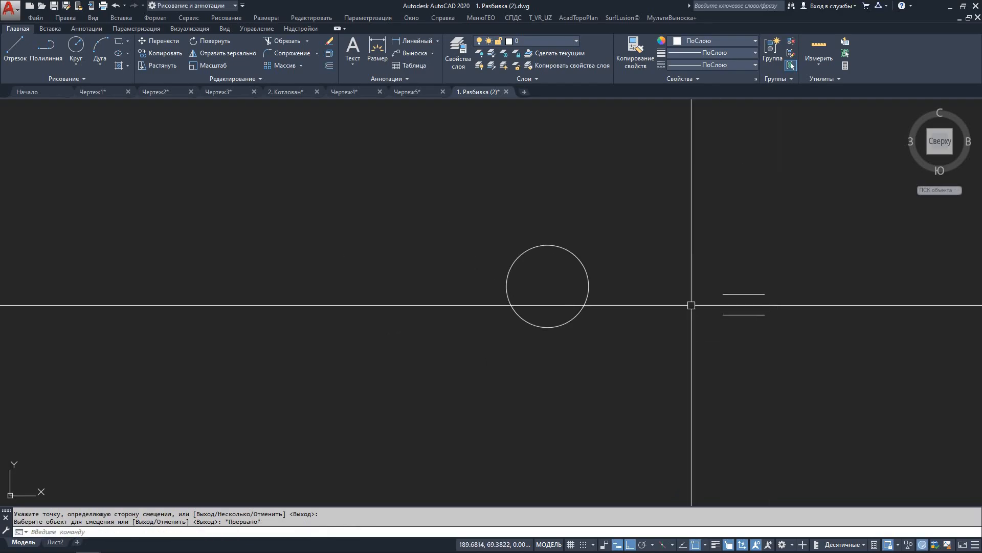
left_click(588, 286)
key("Escape")
Draw a two-point circle whose diameter spans from the lower to the upper horizontal line
scroll(755, 297, "up", 2)
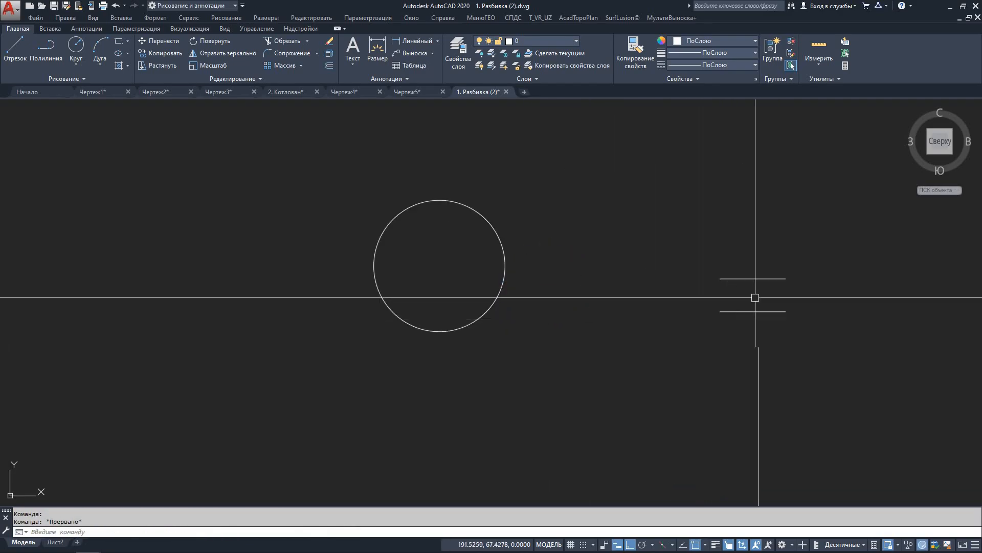
scroll(755, 297, "up", 4)
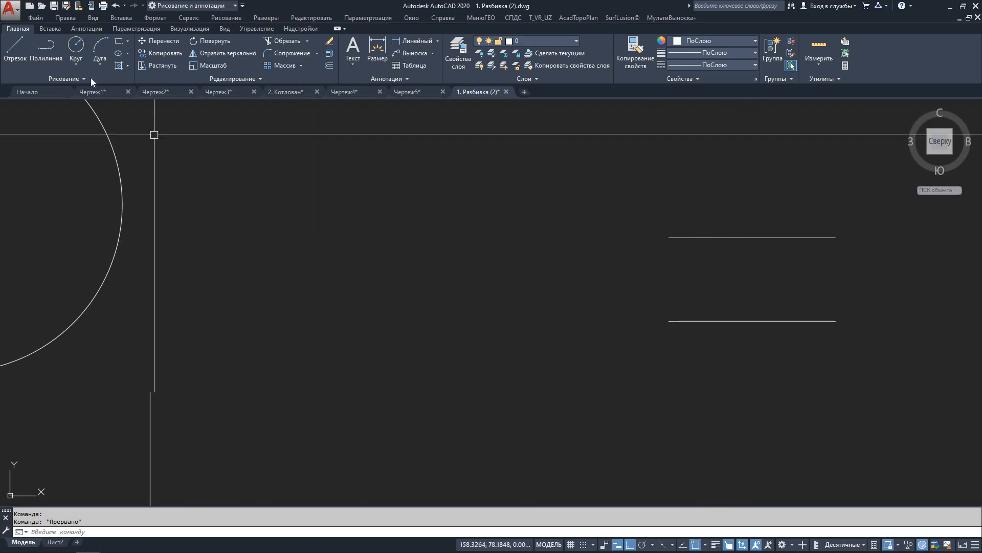
left_click(75, 47)
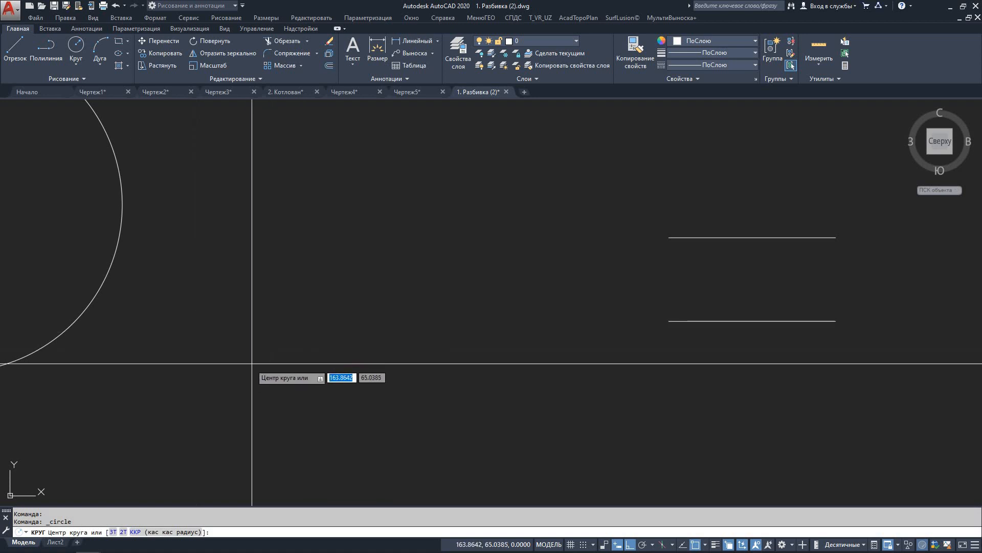
left_click(123, 532)
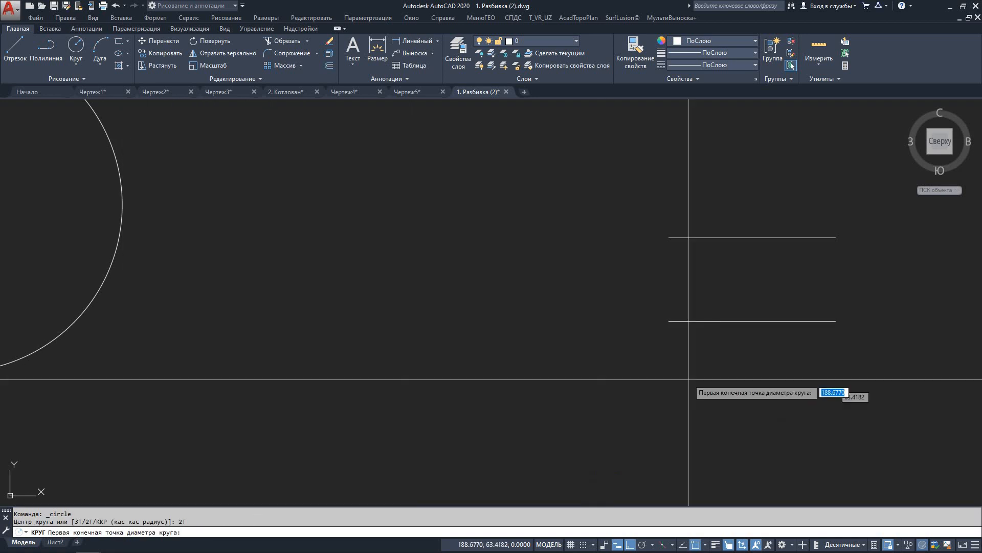
left_click(753, 322)
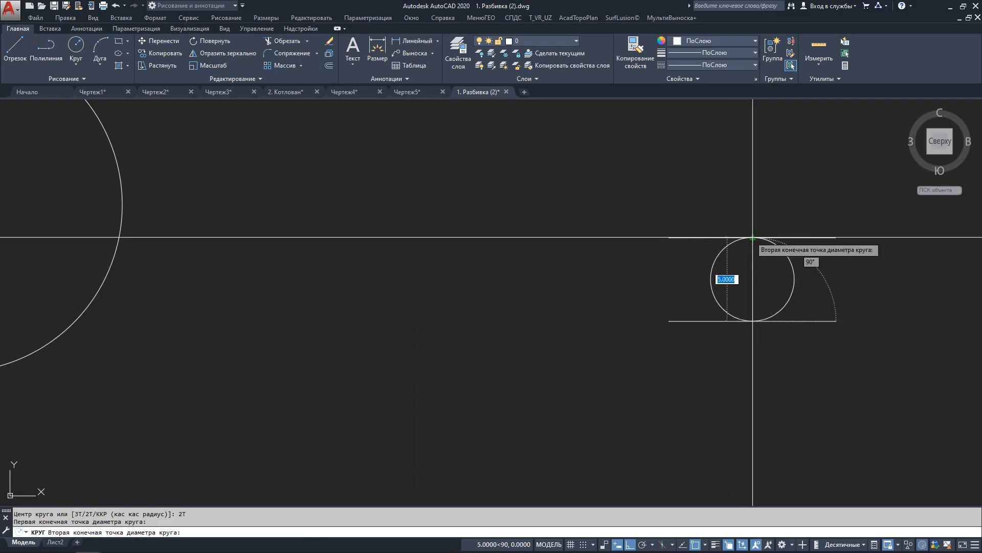
left_click(752, 237)
Draw a vertical single-segment polyline crossing both horizontal lines near their left ends
middle_click_drag(711, 330, 604, 330)
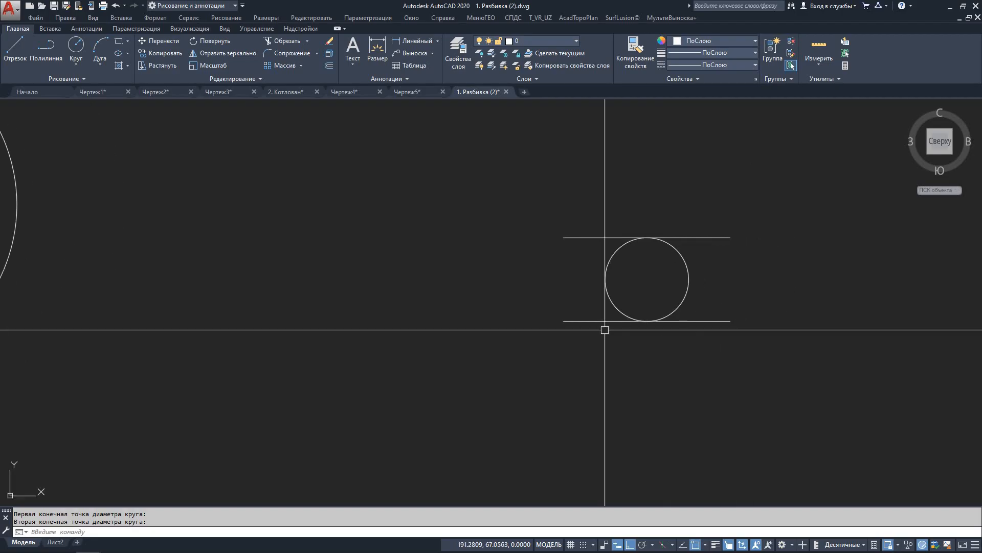
type("п")
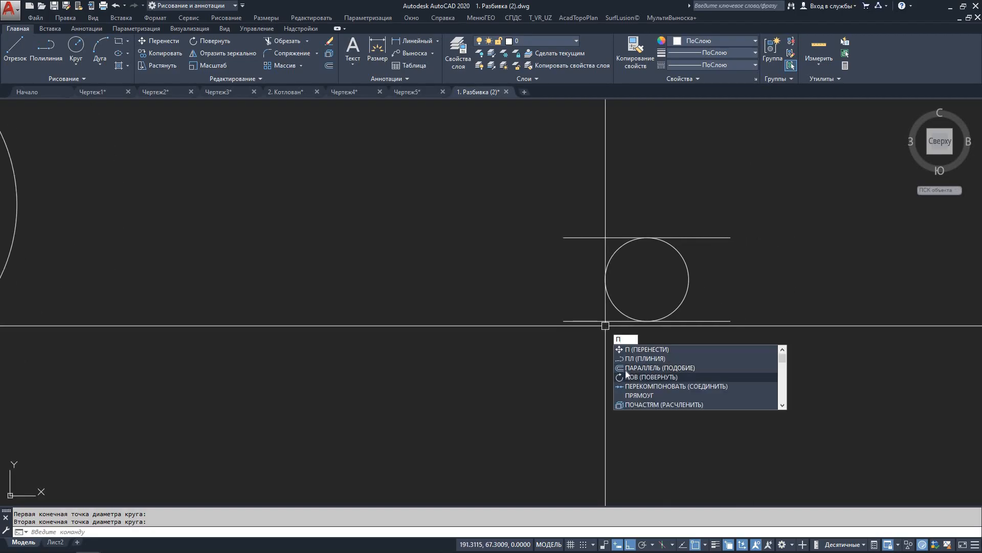
left_click(627, 360)
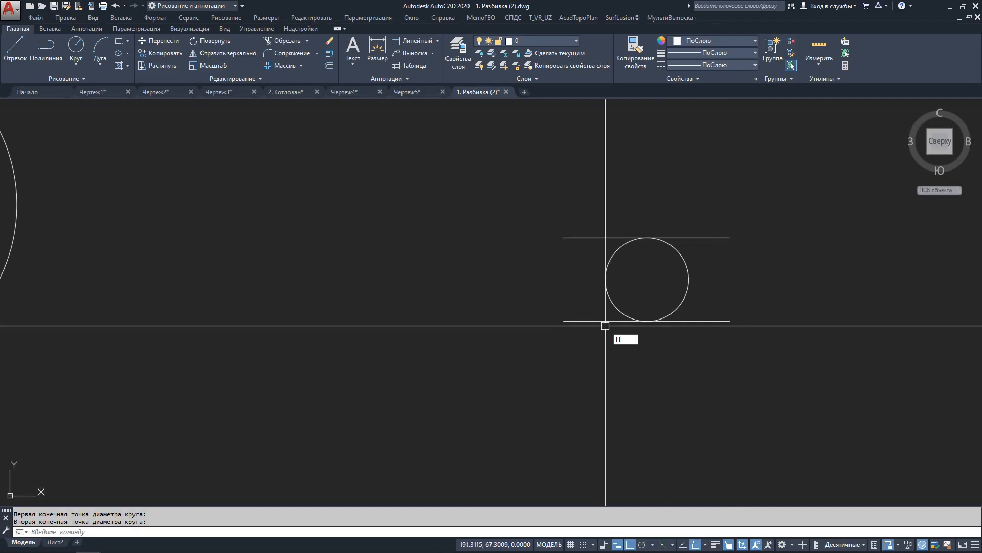
left_click(591, 179)
left_click(587, 387)
key("Escape")
Erase the small circle between the two horizontal lines
left_click(712, 297)
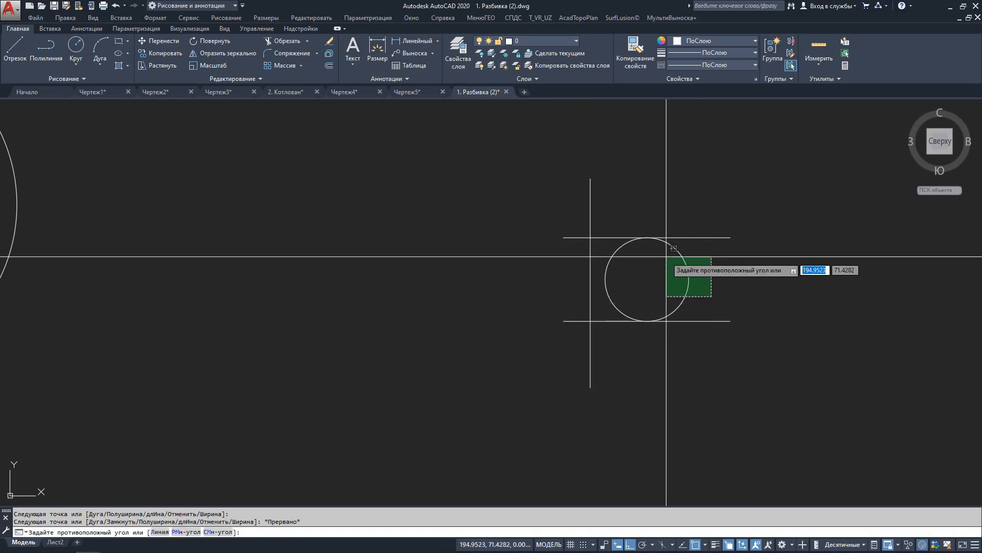
left_click(668, 260)
key("Delete")
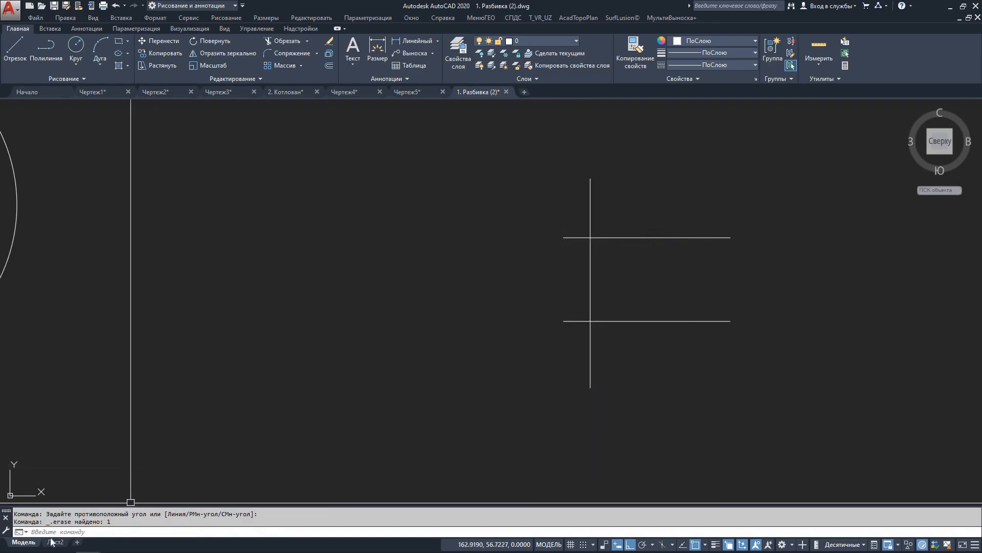
Draw a three-point circle through points on the upper horizontal line, the vertical line and the lower horizontal line
mouse_move(36, 545)
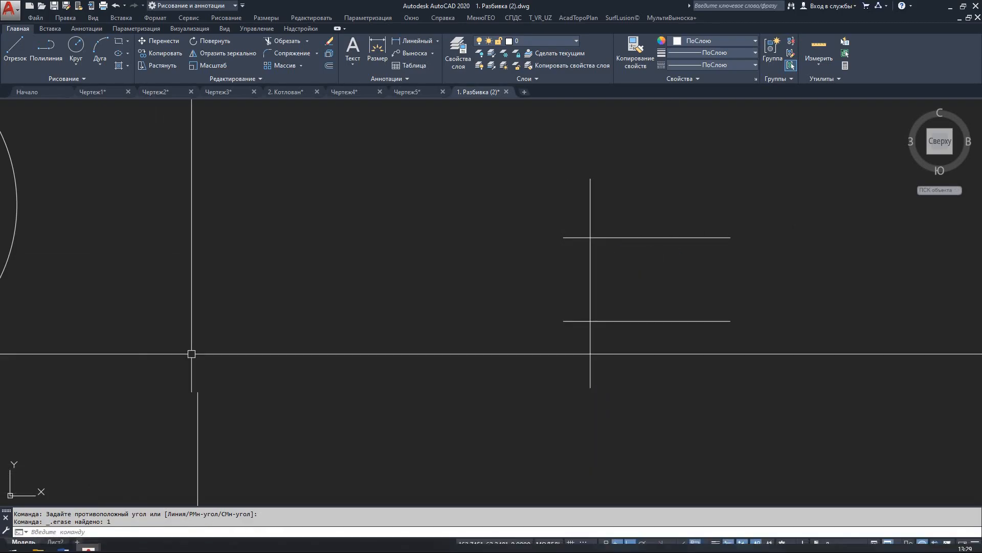
left_click(71, 60)
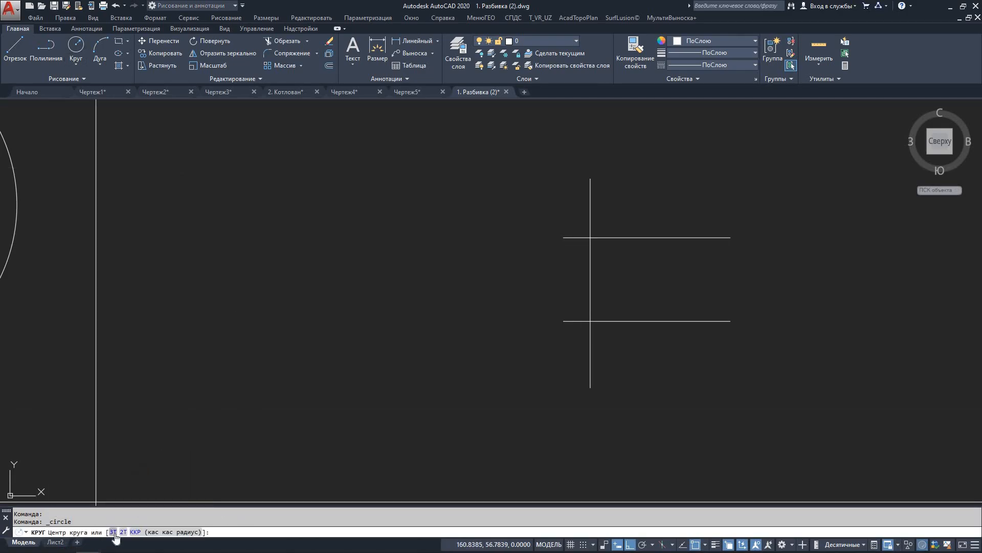
left_click(113, 531)
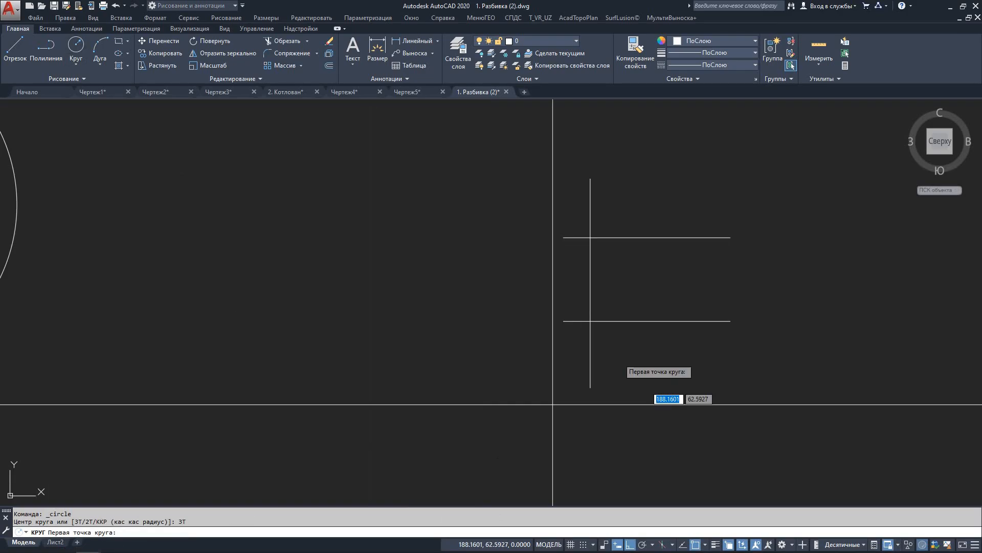
left_click(647, 237)
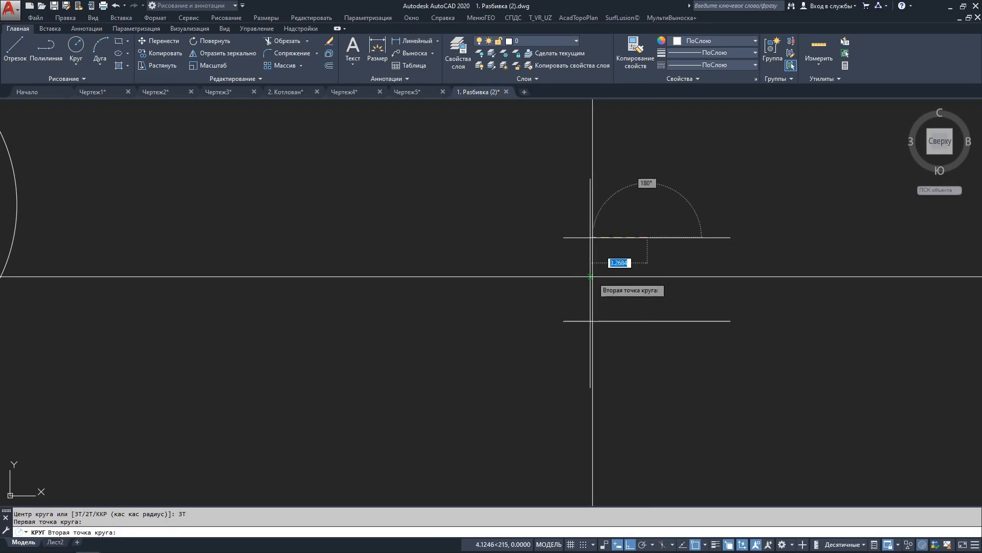
left_click(591, 280)
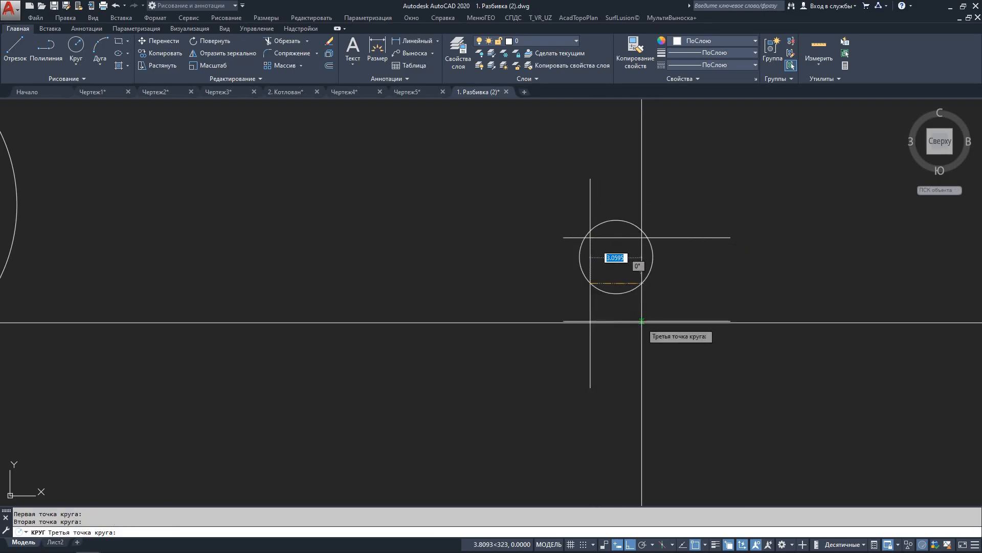
left_click(643, 322)
scroll(643, 248, "up", 4)
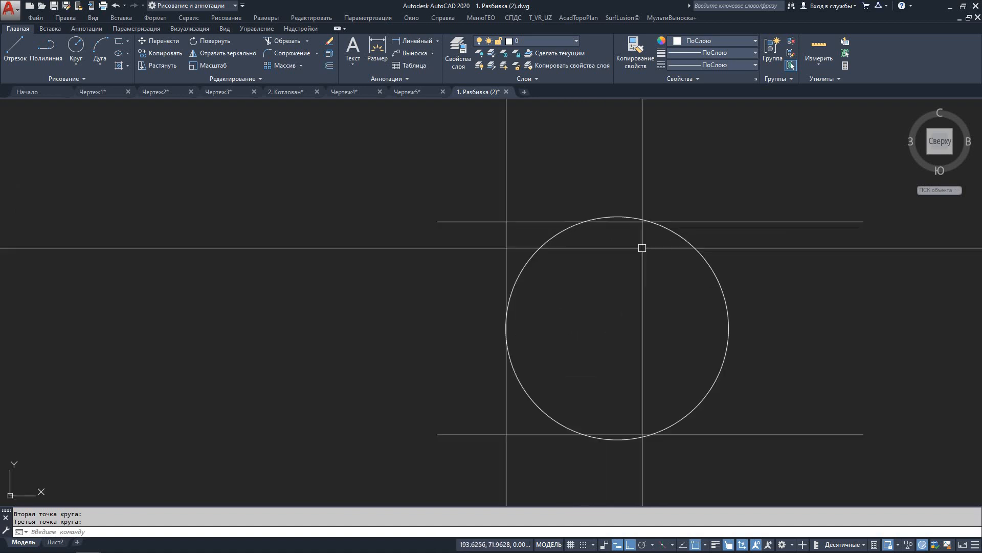
scroll(653, 298, "down", 8)
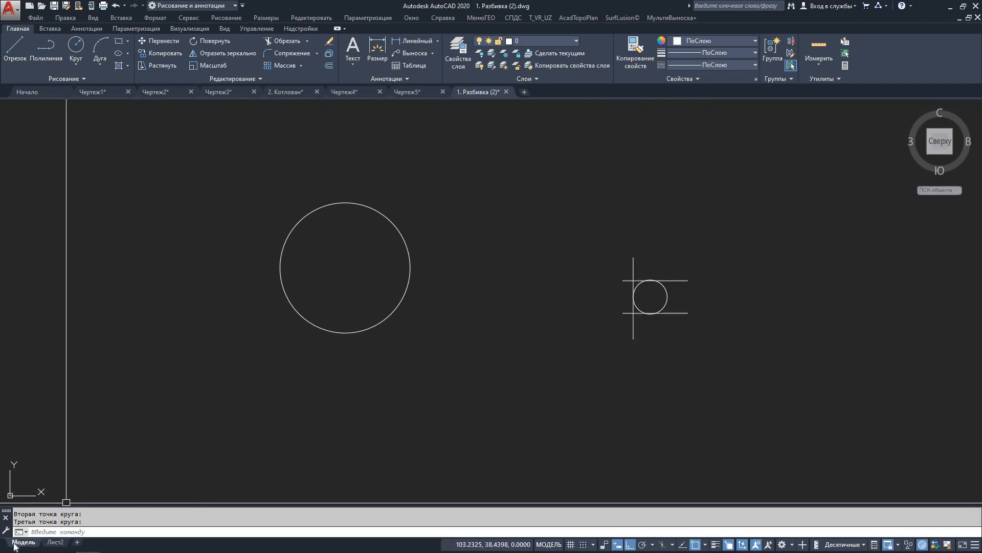
Switch to the Чертеж5 drawing and look through its layouts Лист1 and Лист2, returning to Лист1
left_click(401, 90)
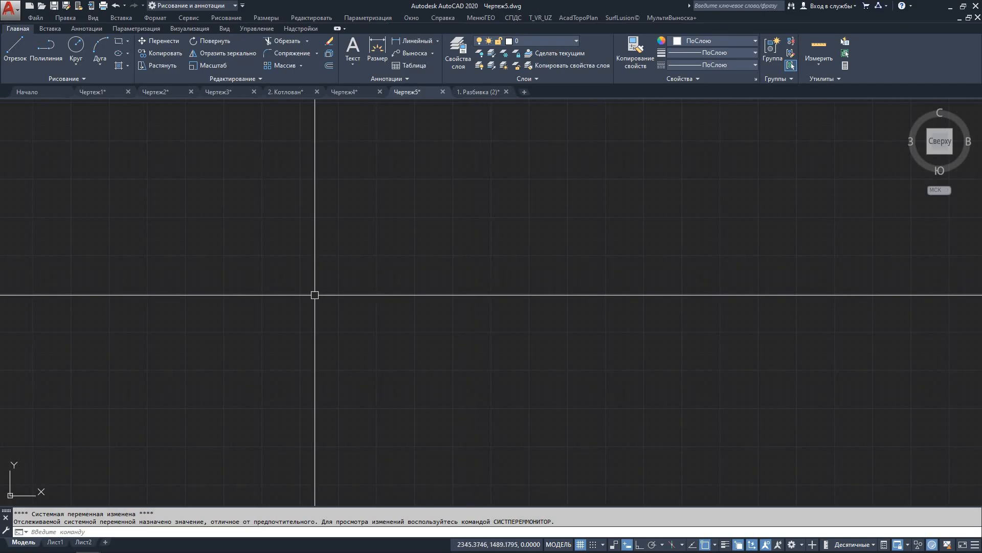
left_click(56, 543)
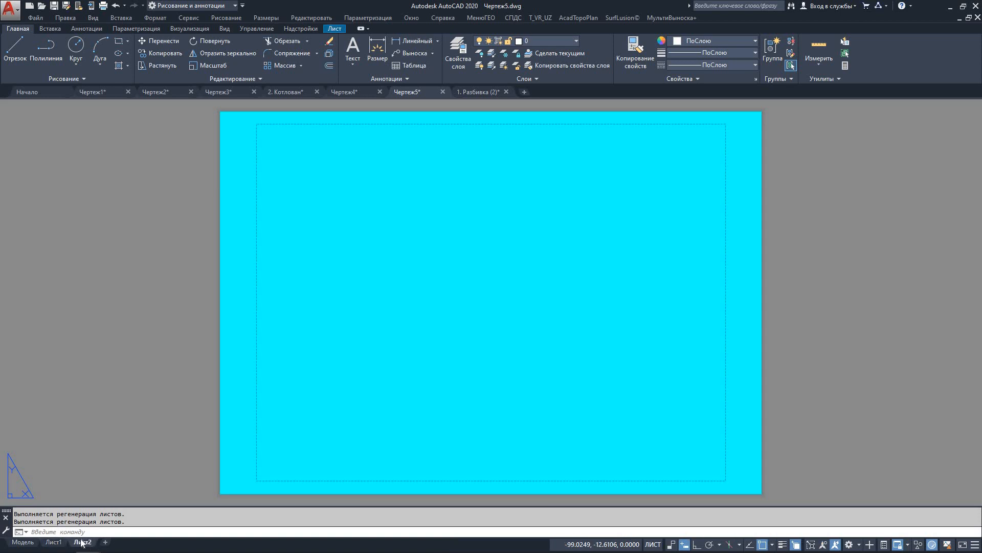
left_click(55, 542)
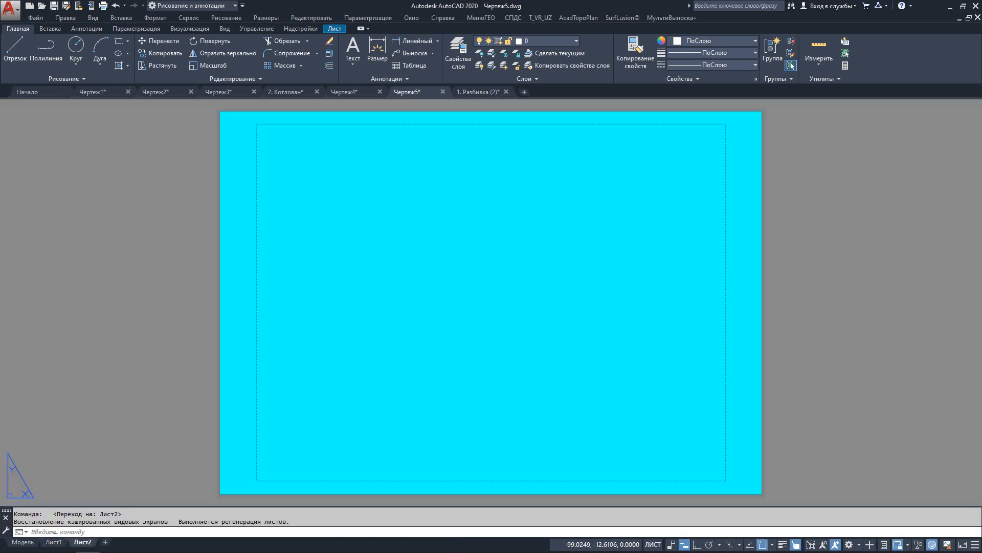
left_click(55, 542)
Set the layout's uniform background colour to white (Белый) in the display options and return to model space
right_click(336, 287)
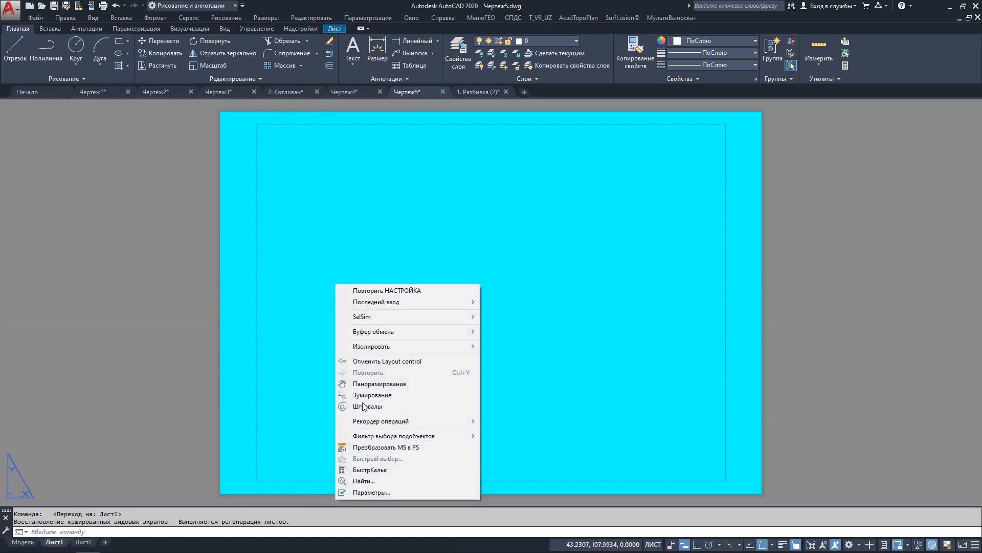
left_click(370, 493)
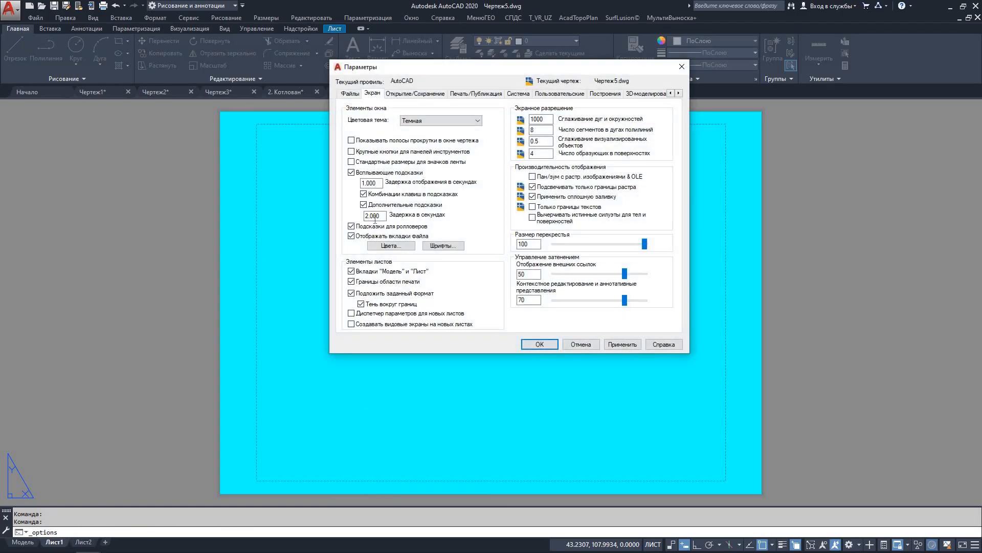
left_click(387, 247)
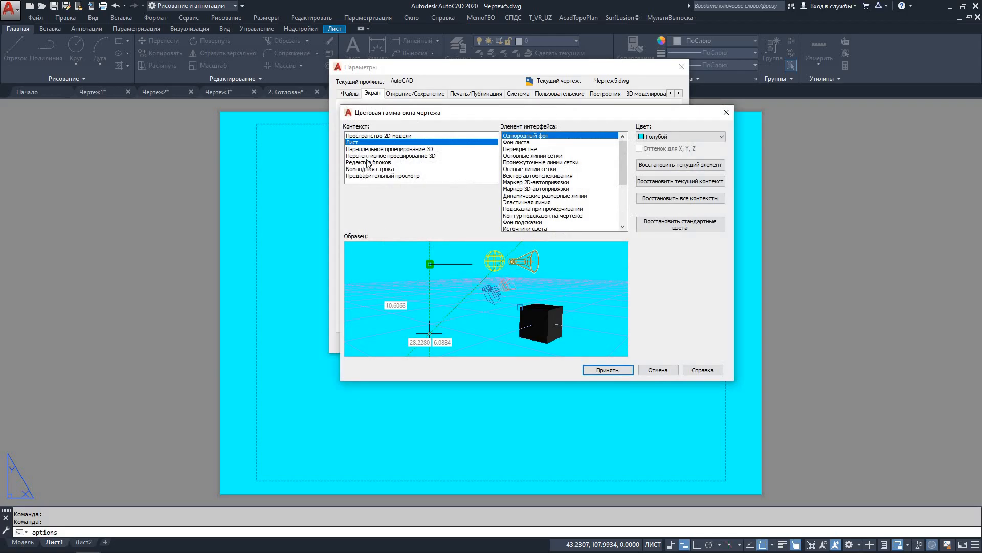
left_click(693, 138)
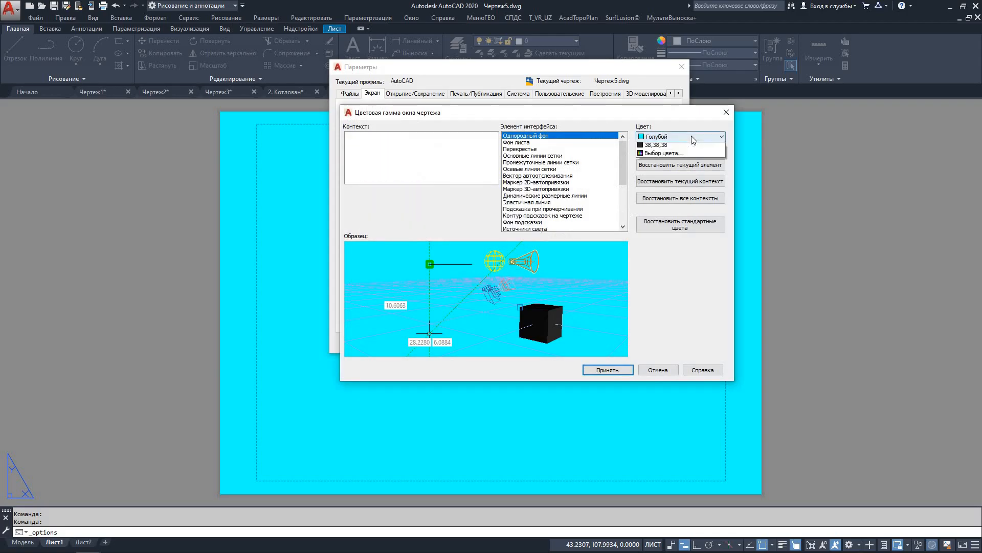
left_click(665, 194)
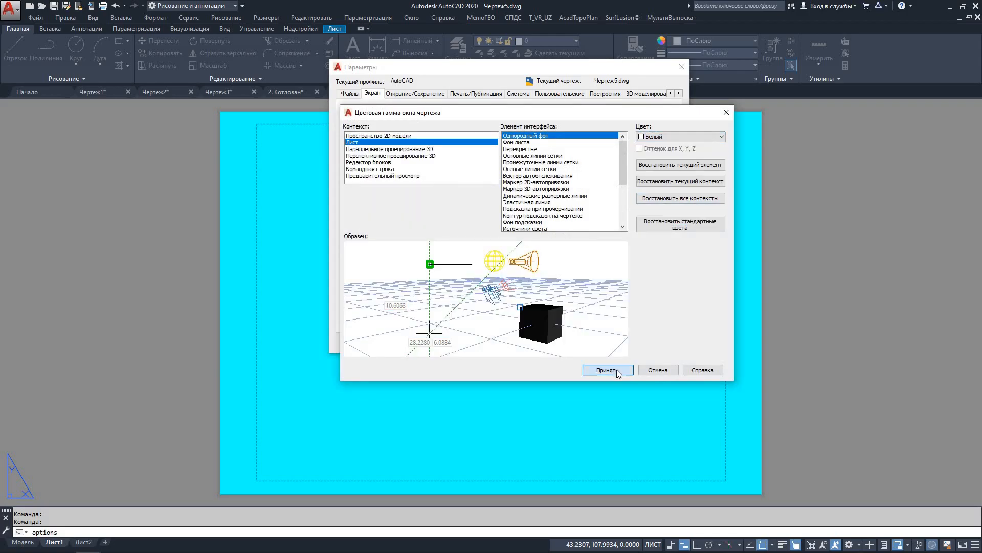
left_click(608, 369)
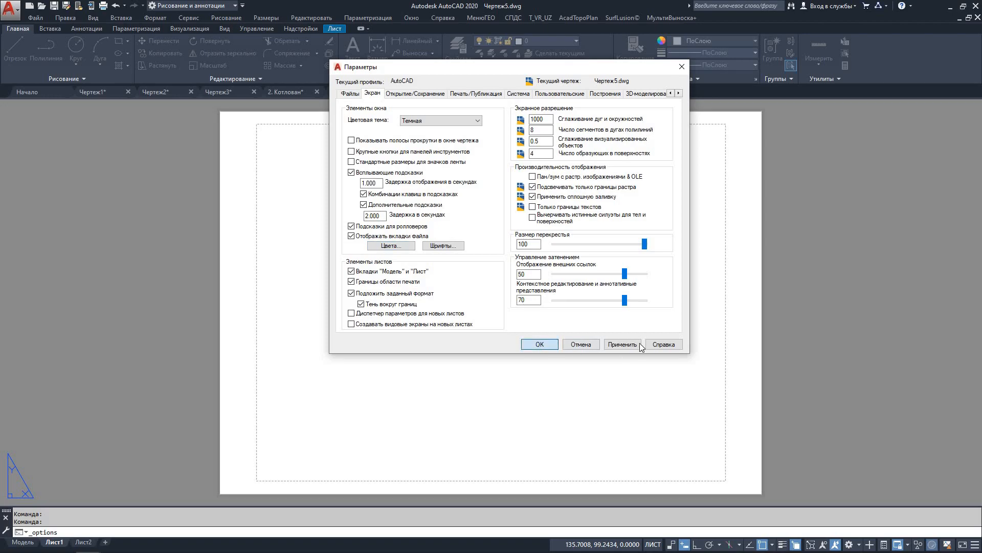
left_click(549, 342)
left_click(641, 343)
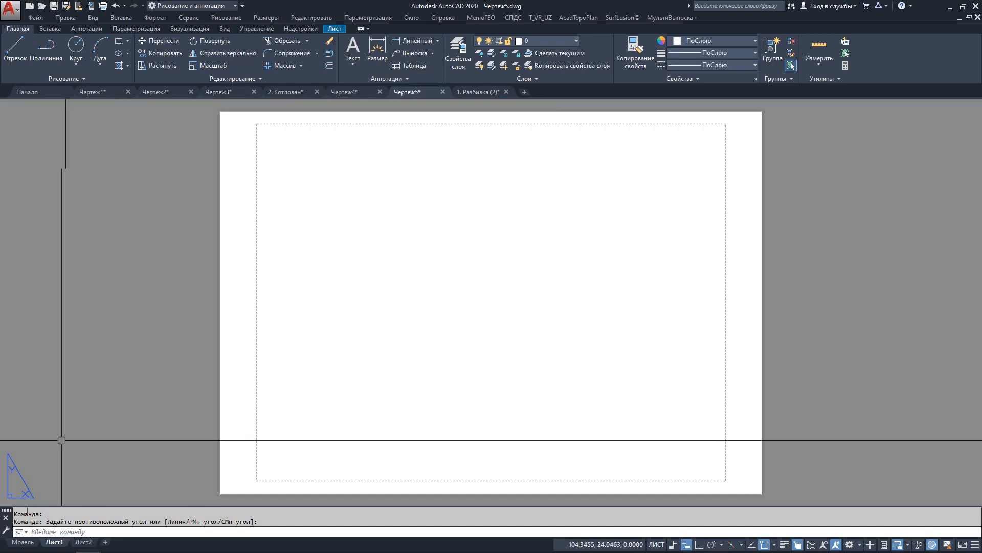
left_click(23, 543)
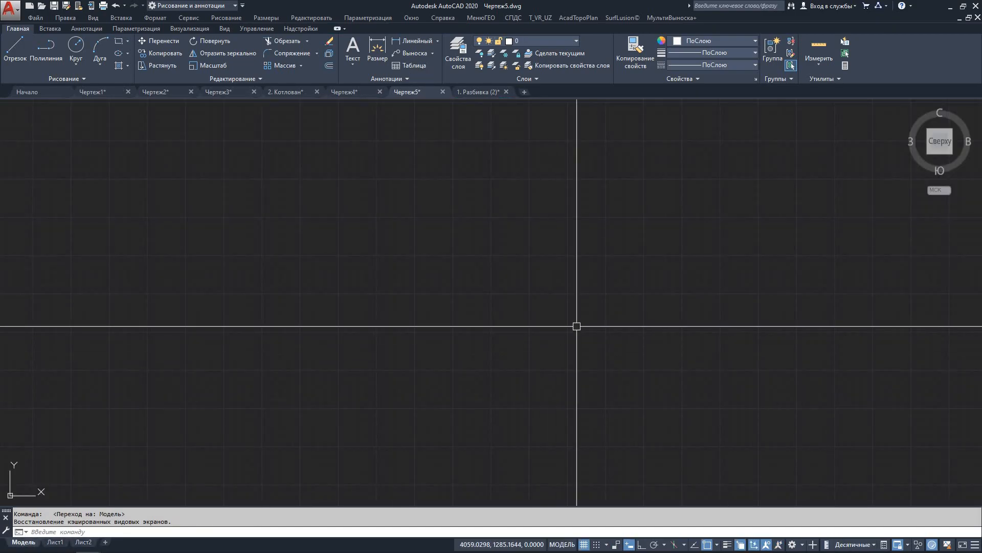
Hide the Dynamic Input (Динамический ввод) toggle from the status bar and show it again
mouse_move(700, 551)
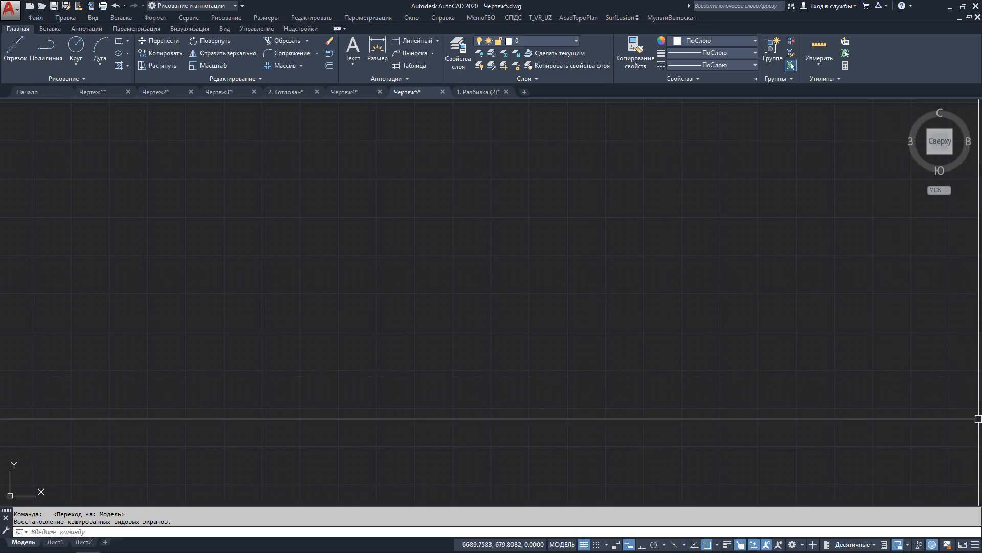
left_click(976, 547)
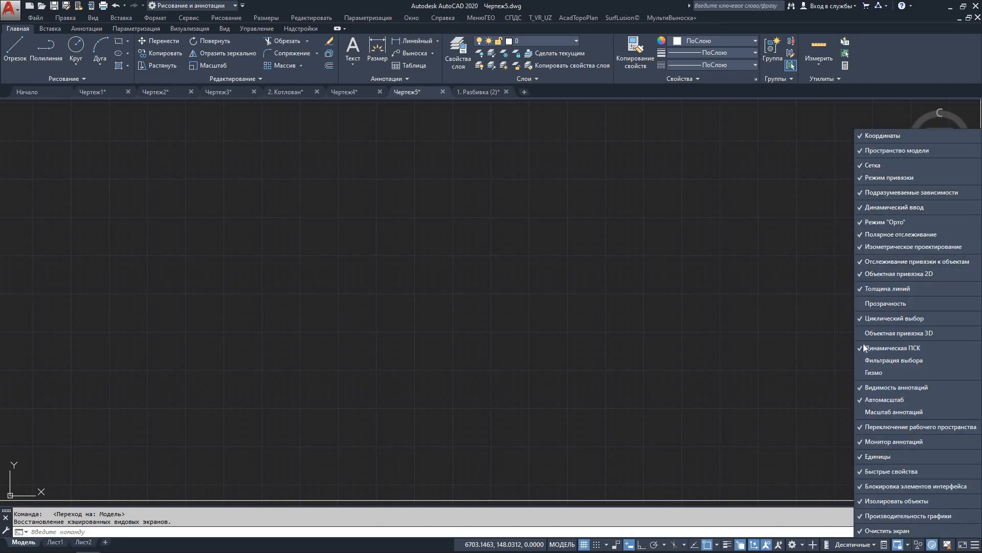
left_click(861, 207)
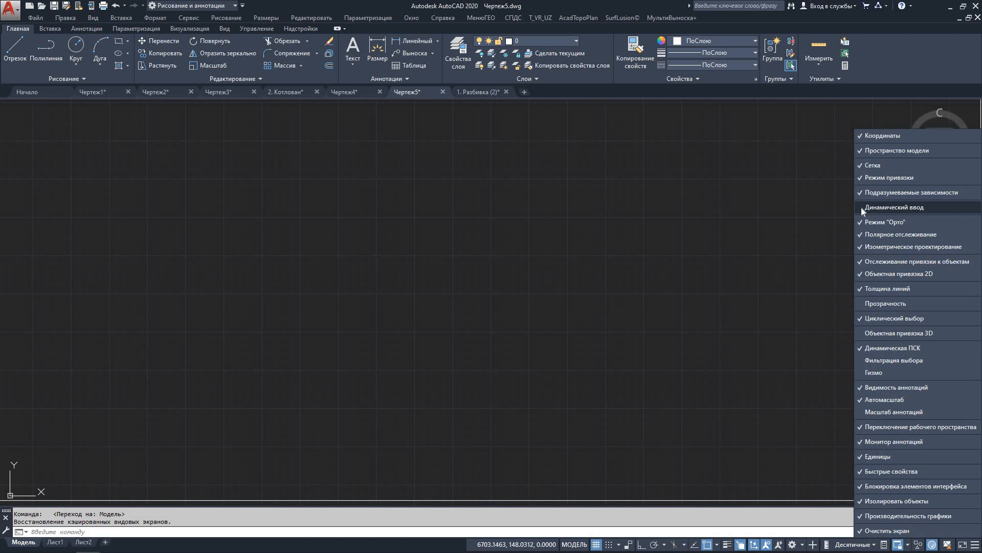
left_click(693, 217)
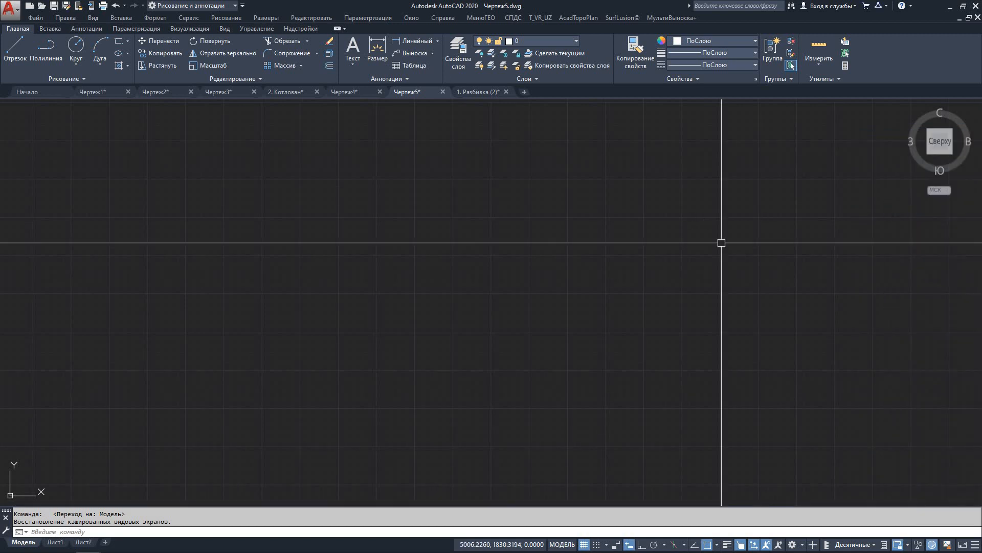